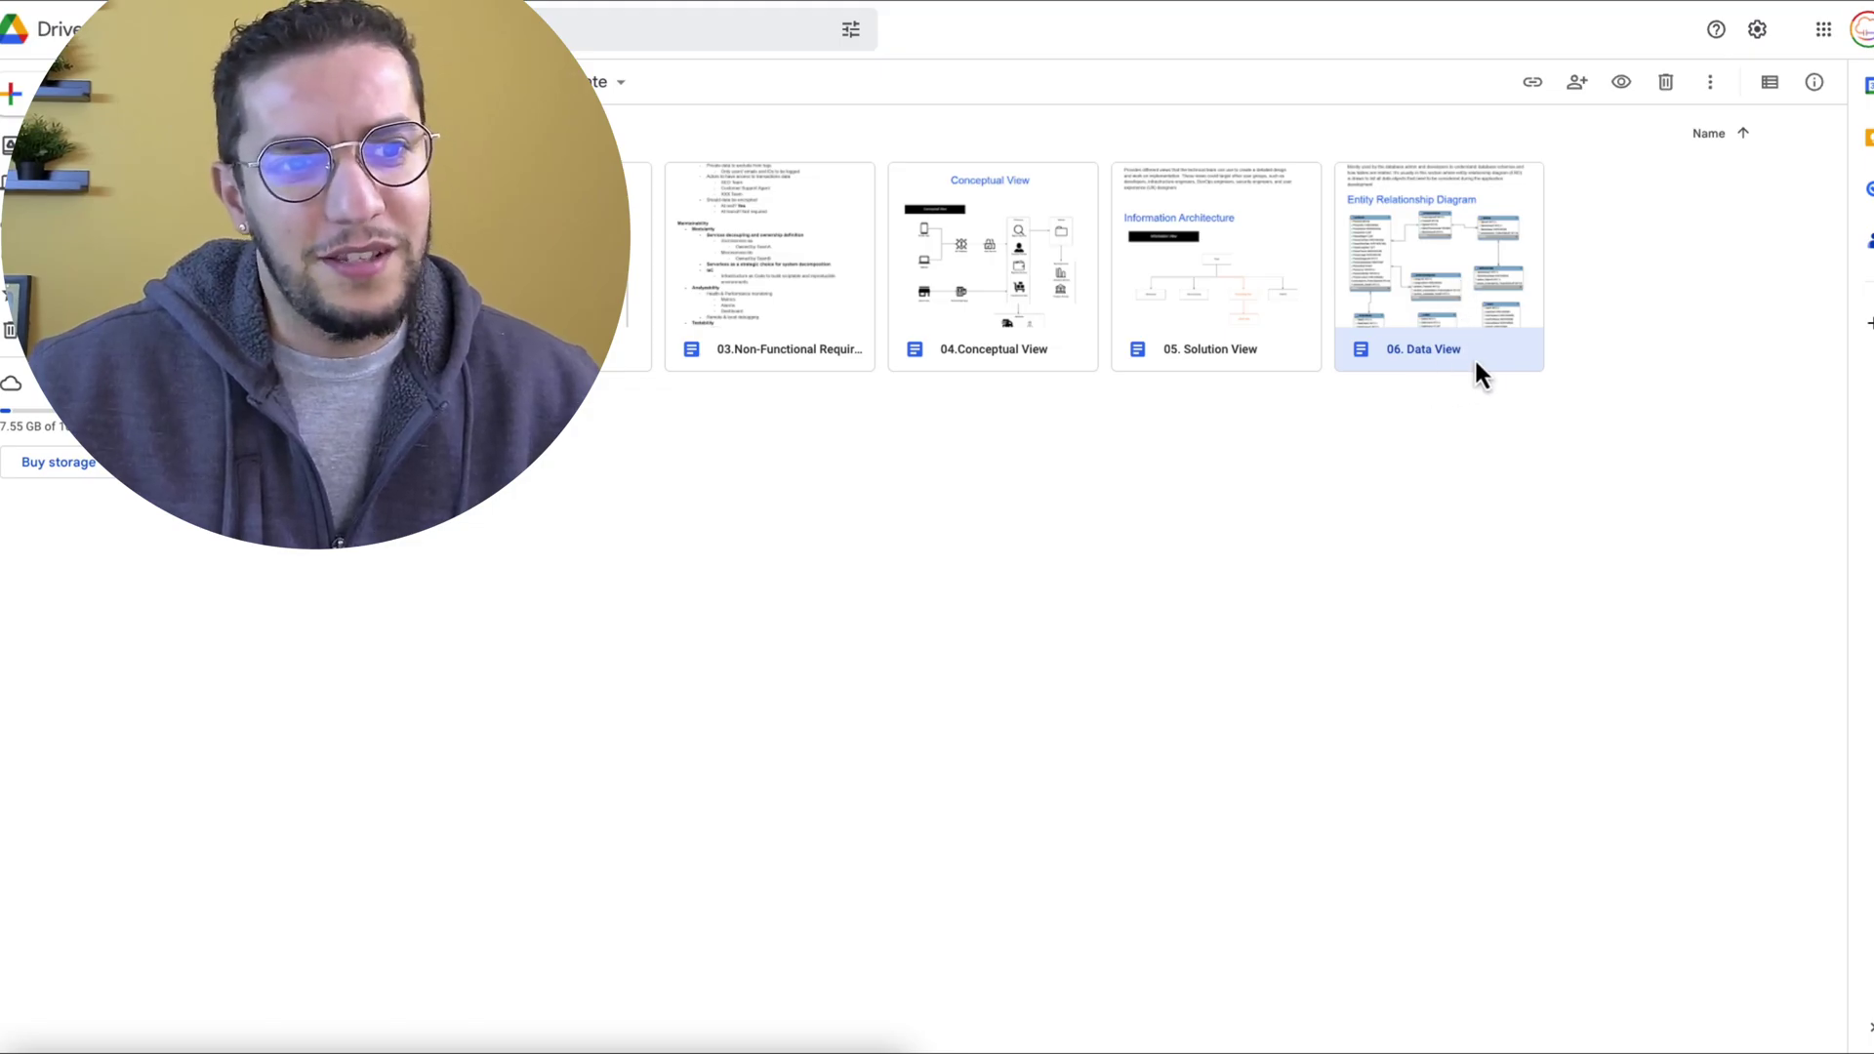
Open the 06. Data View document from Drive.
{"action": "double_click", "coordinate": [1438, 283]}
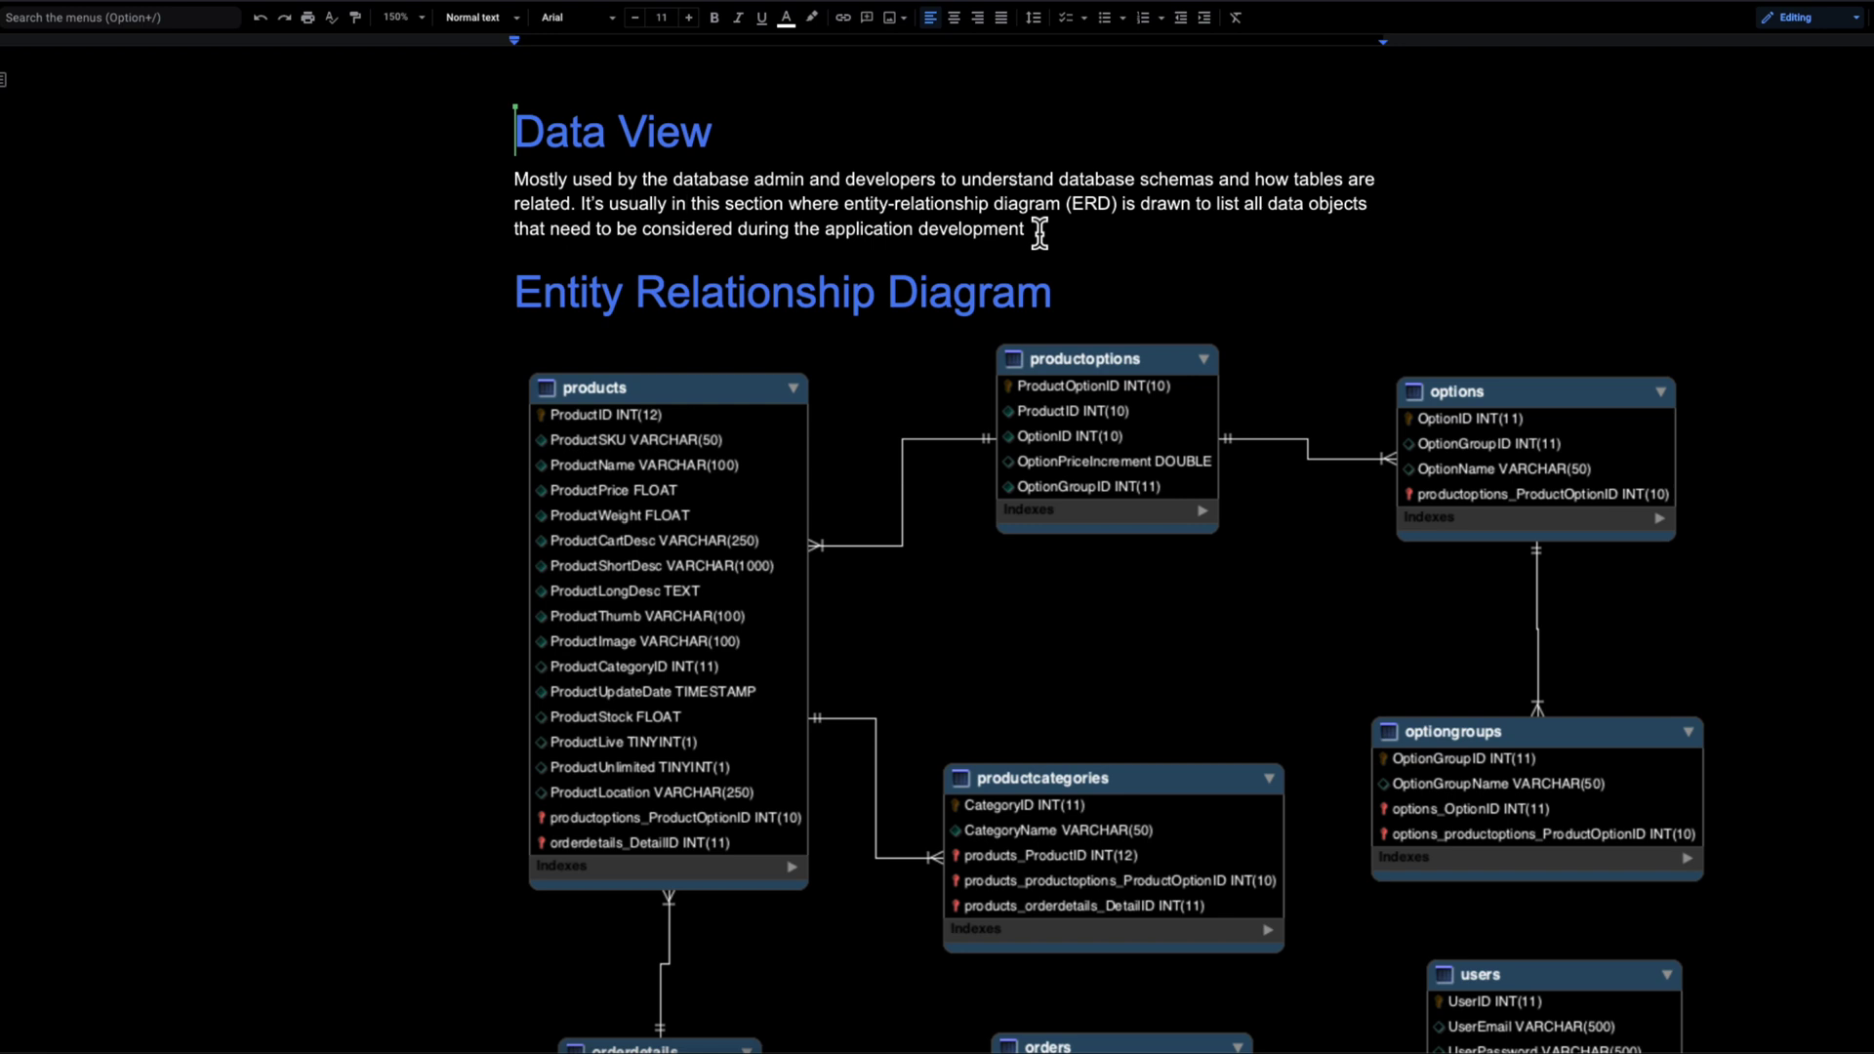
{"action": "scroll", "coordinate": [1040, 232], "scroll_direction": "down", "scroll_amount": 3}
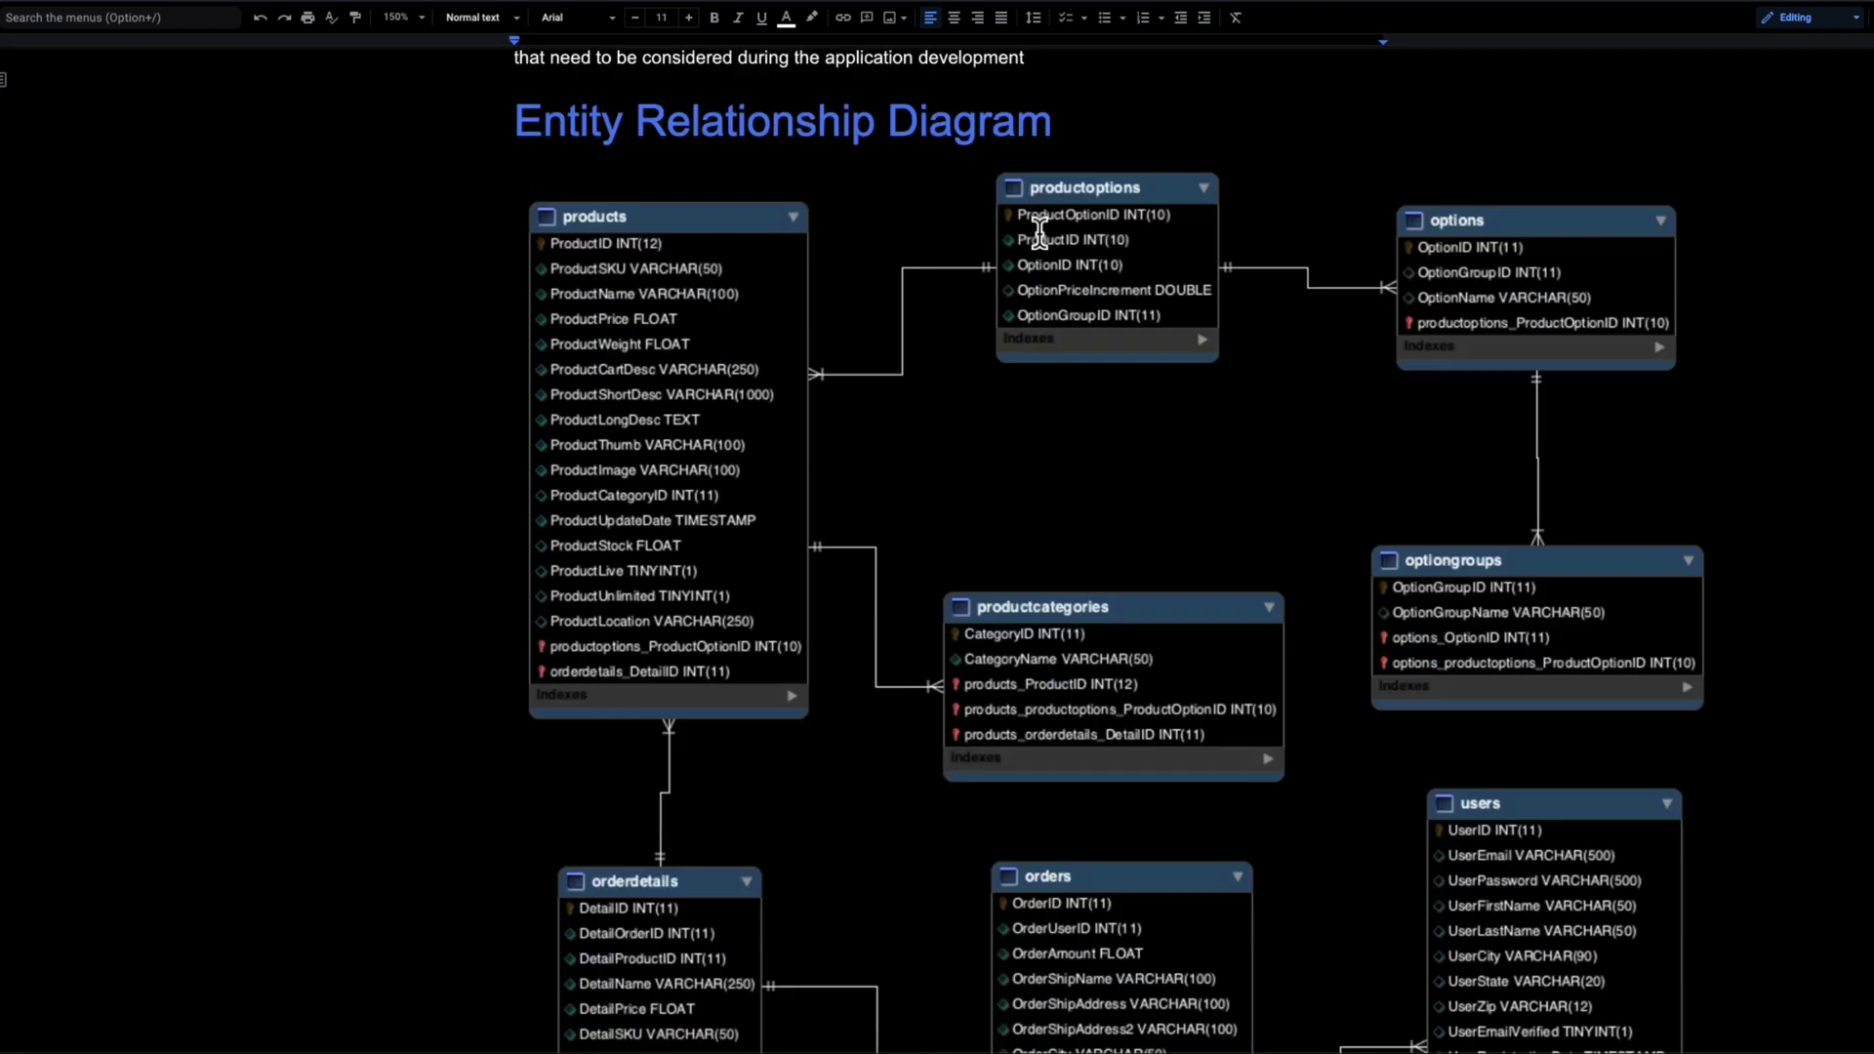
{"action": "scroll", "coordinate": [1064, 312], "scroll_direction": "up", "scroll_amount": 3}
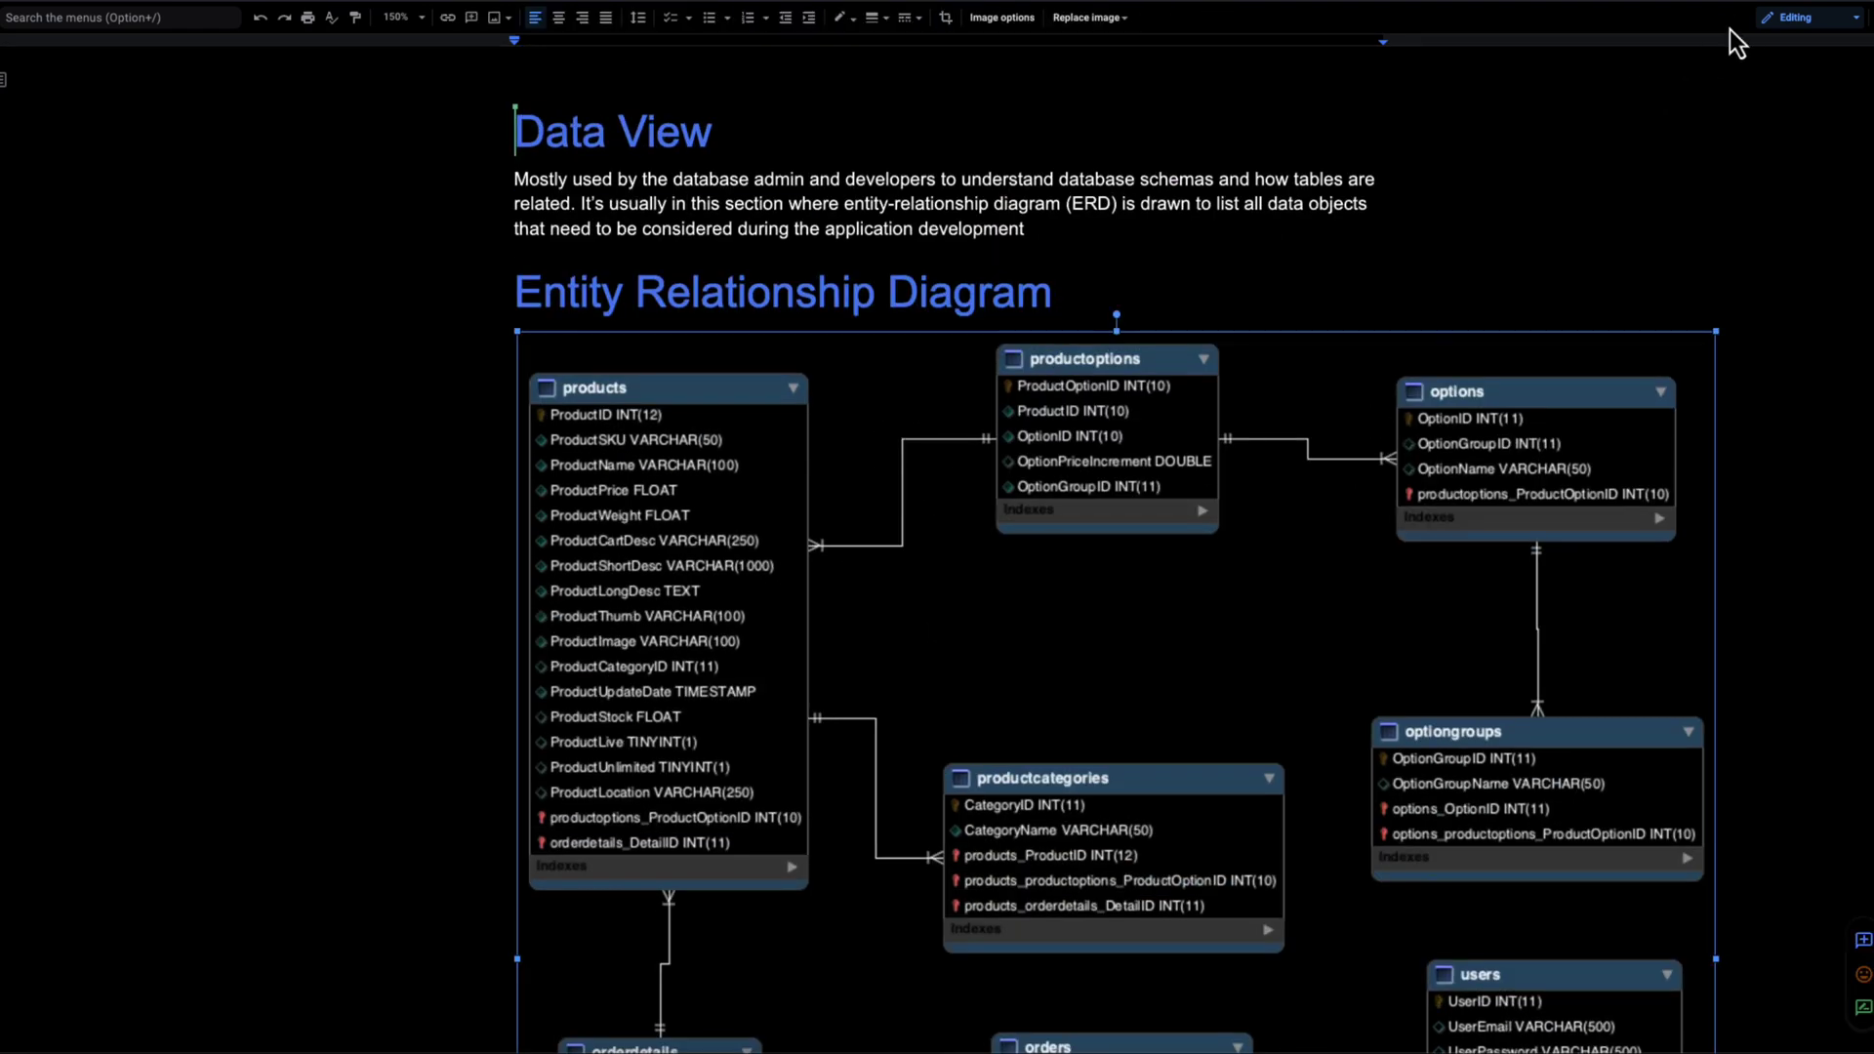
Turn dark mode off for docs.google.com in Dark & Night Shift, then scroll the diagram.
{"action": "left_click", "coordinate": [1758, 6]}
{"action": "left_click", "coordinate": [1721, 68]}
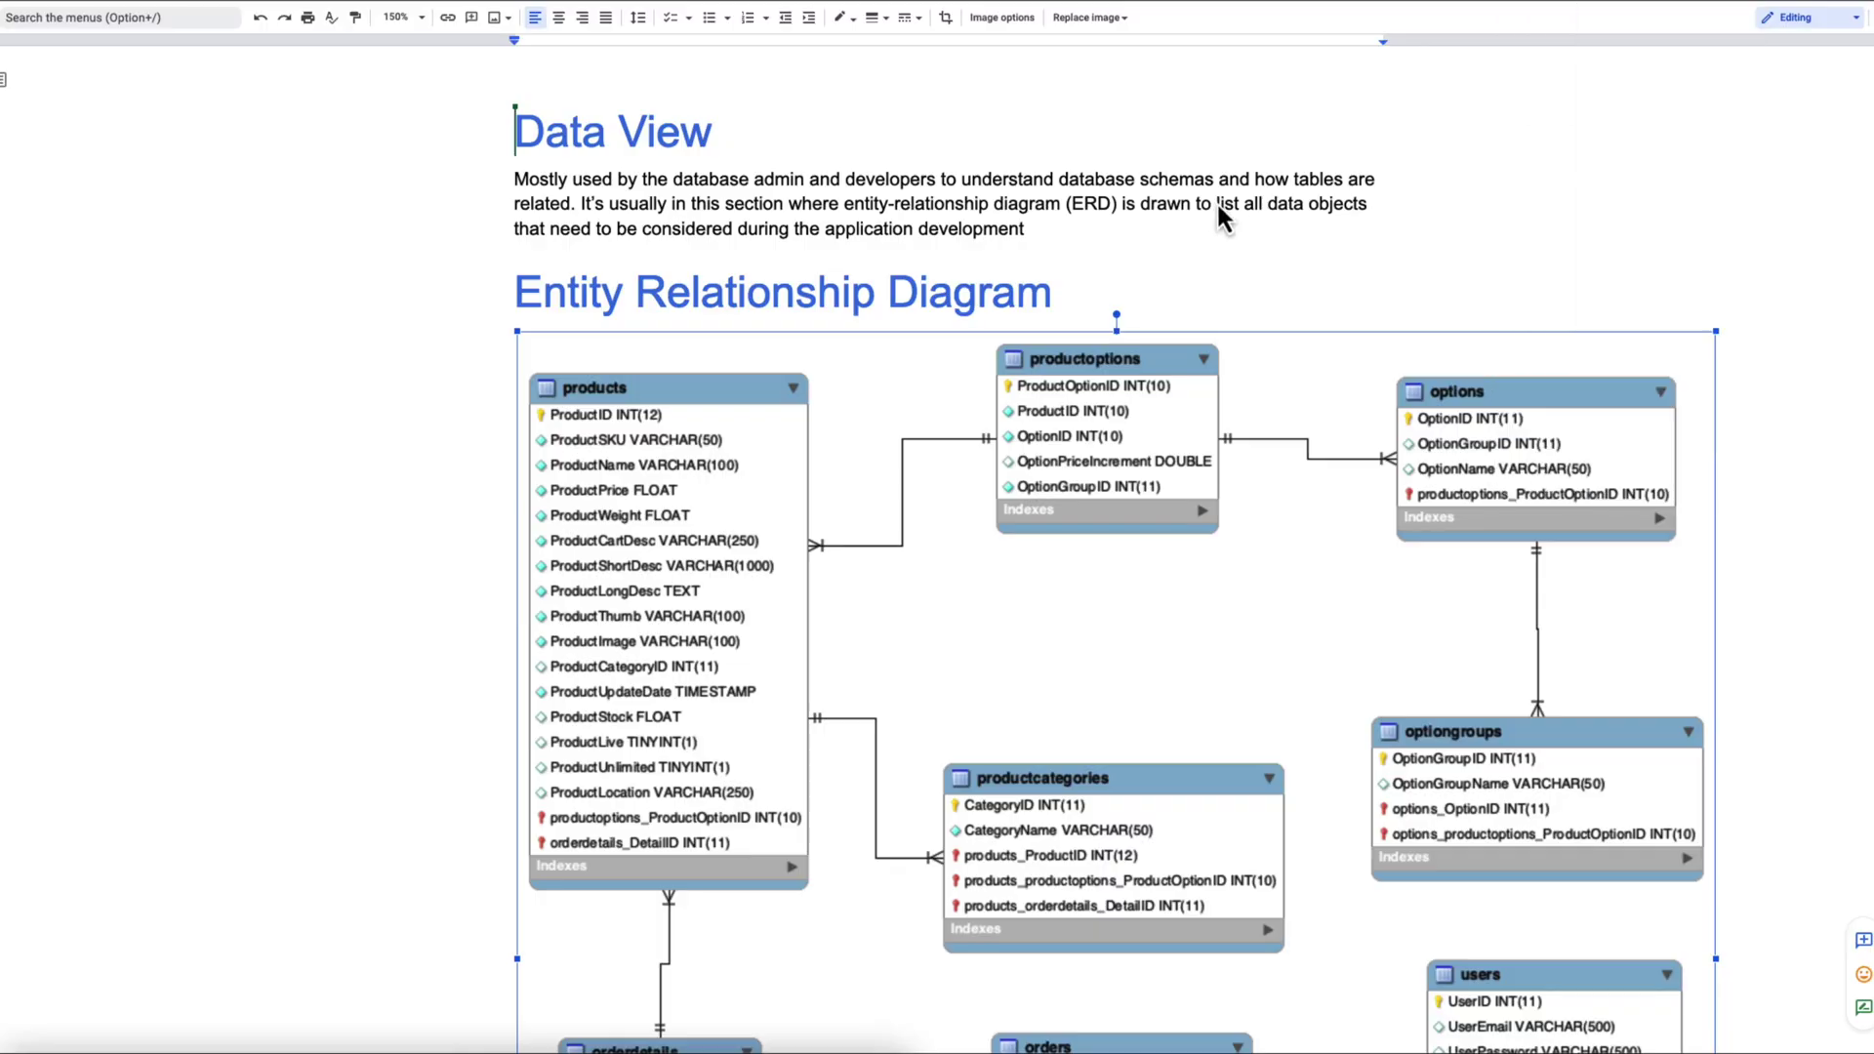
{"action": "left_click", "coordinate": [1153, 303]}
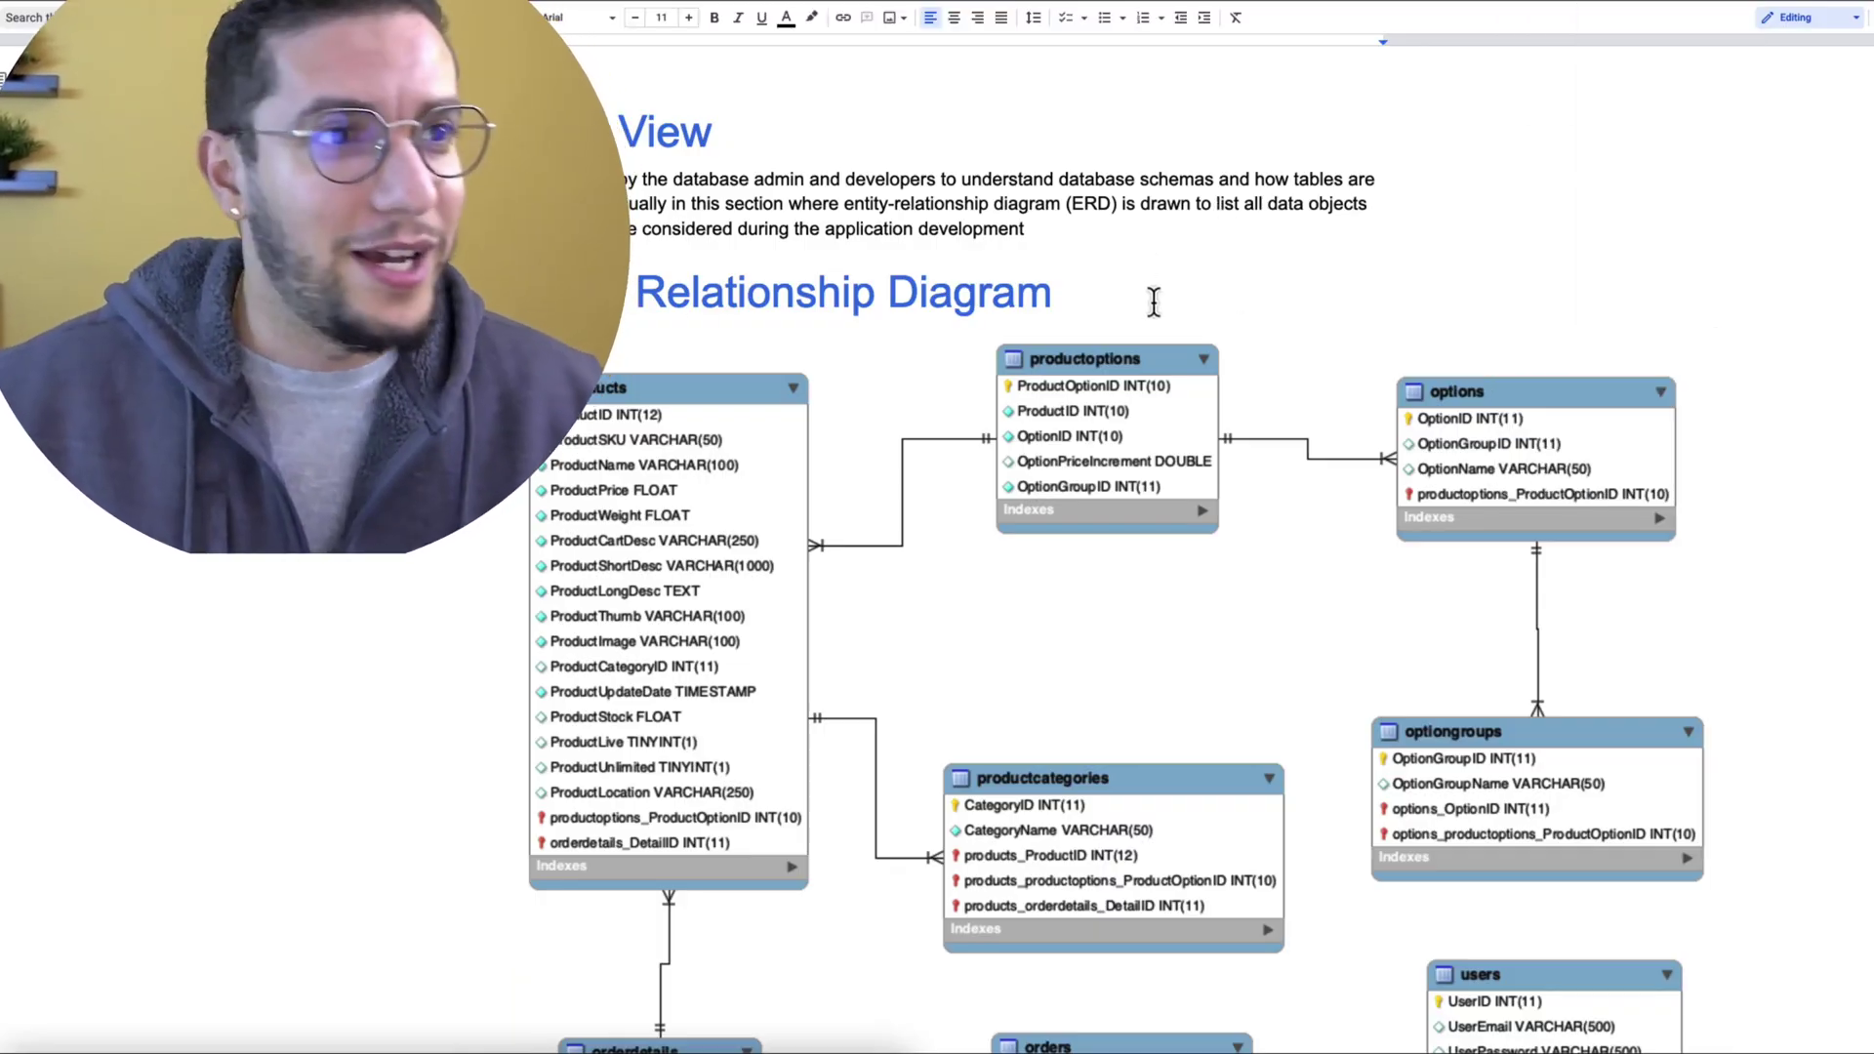
{"action": "scroll", "coordinate": [1152, 303], "scroll_direction": "down", "scroll_amount": 3}
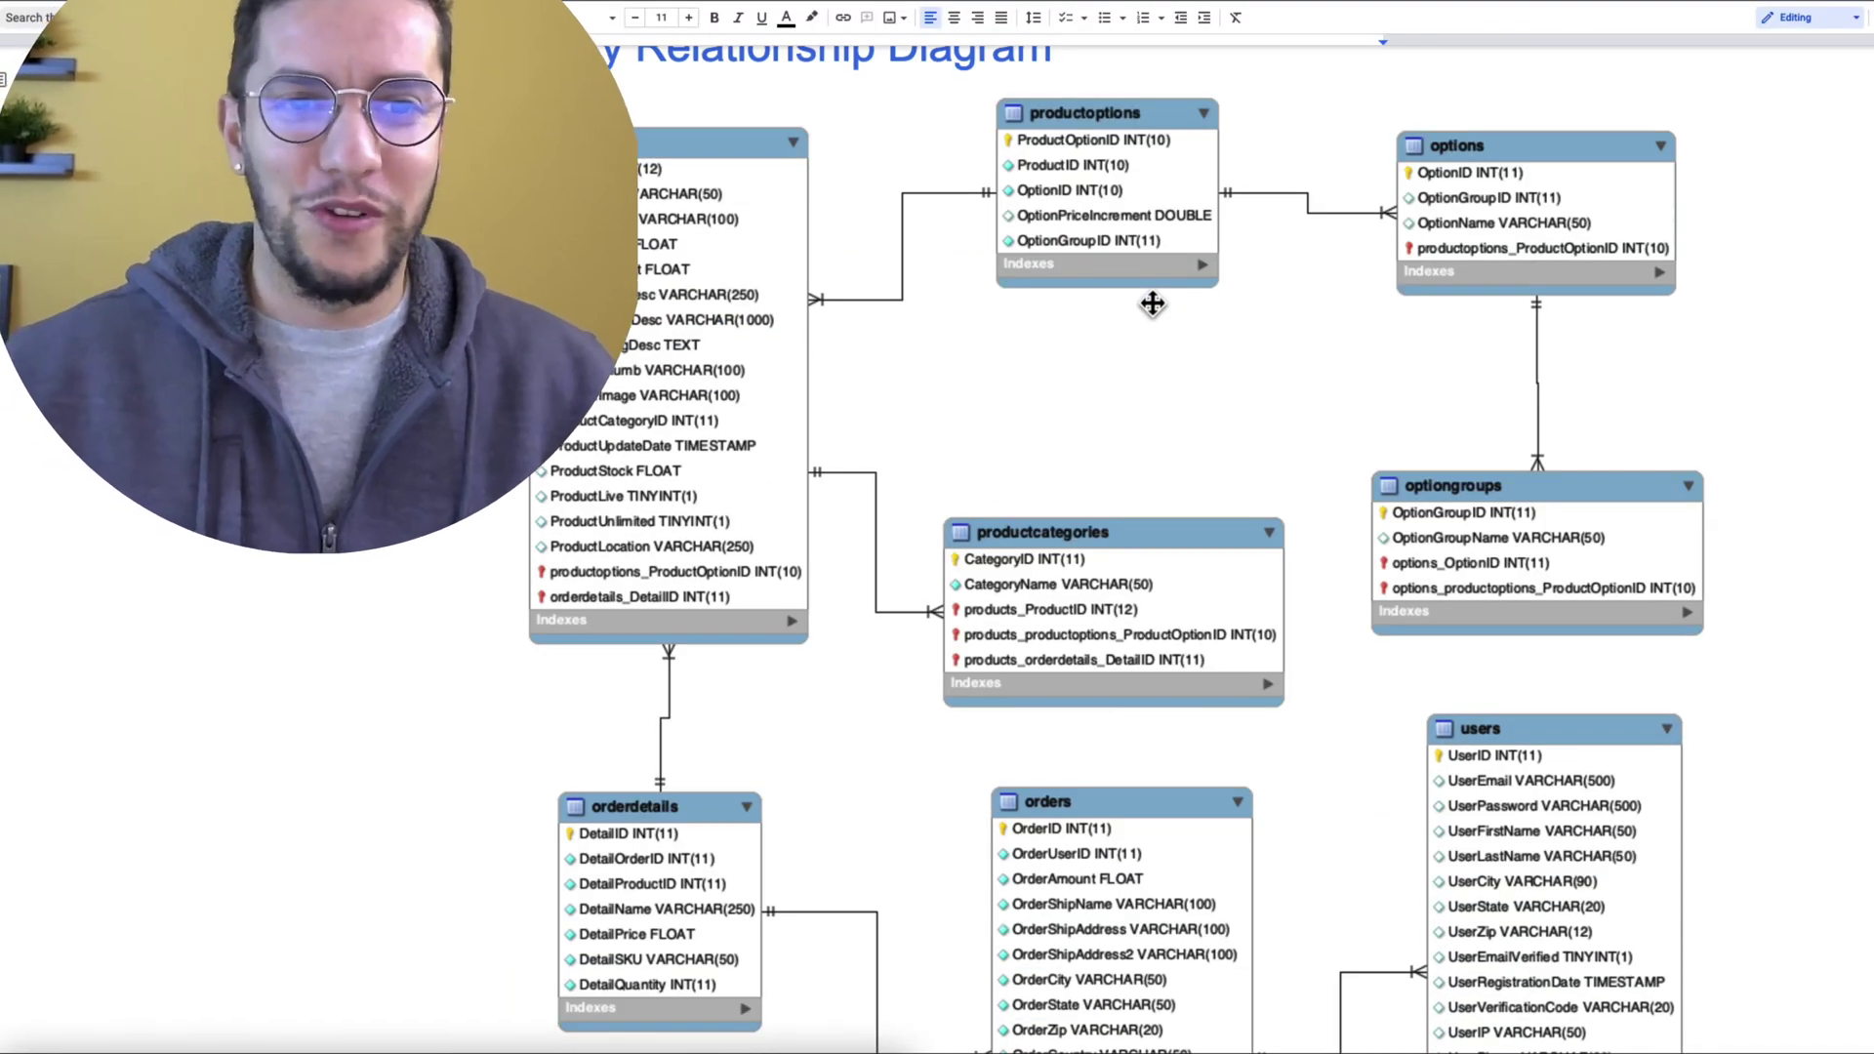
{"action": "scroll", "coordinate": [1152, 304], "scroll_direction": "down", "scroll_amount": 3}
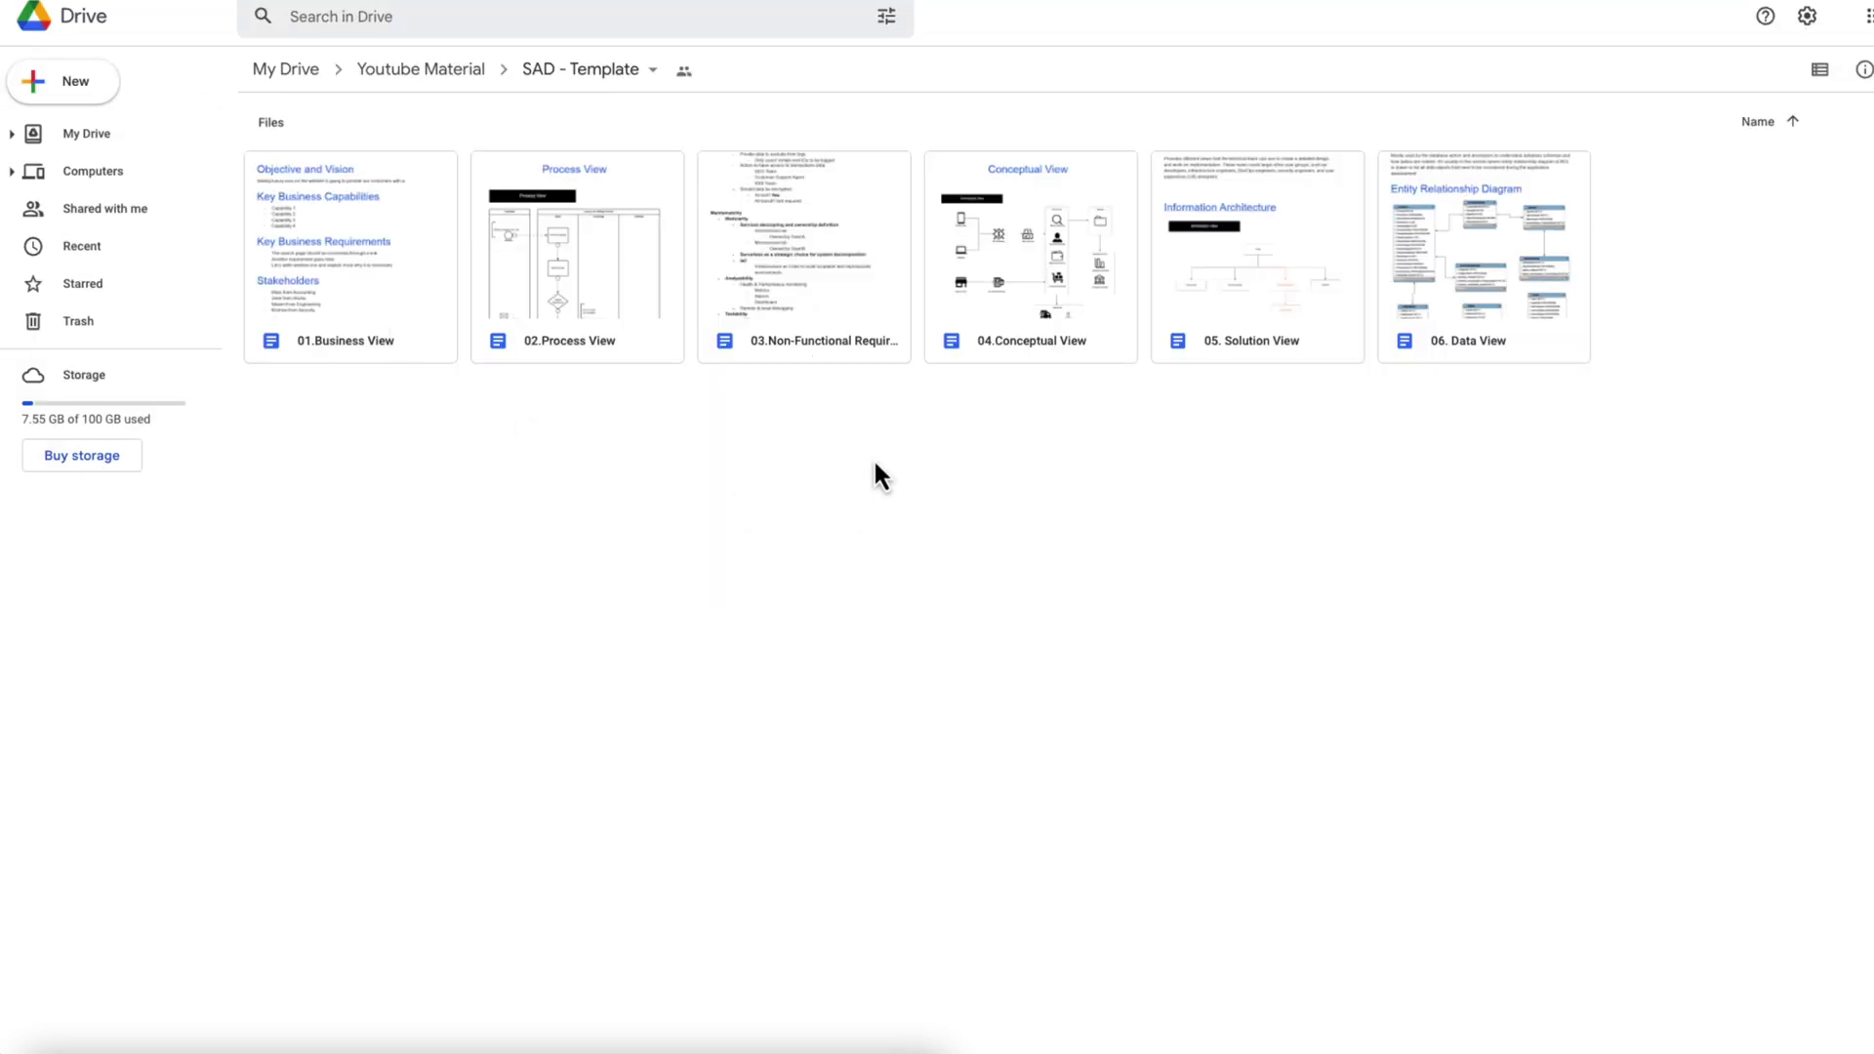
Open the 03.Non-Functional Requirements document, then close it to return to SAD - Template.
{"action": "left_click", "coordinate": [777, 268]}
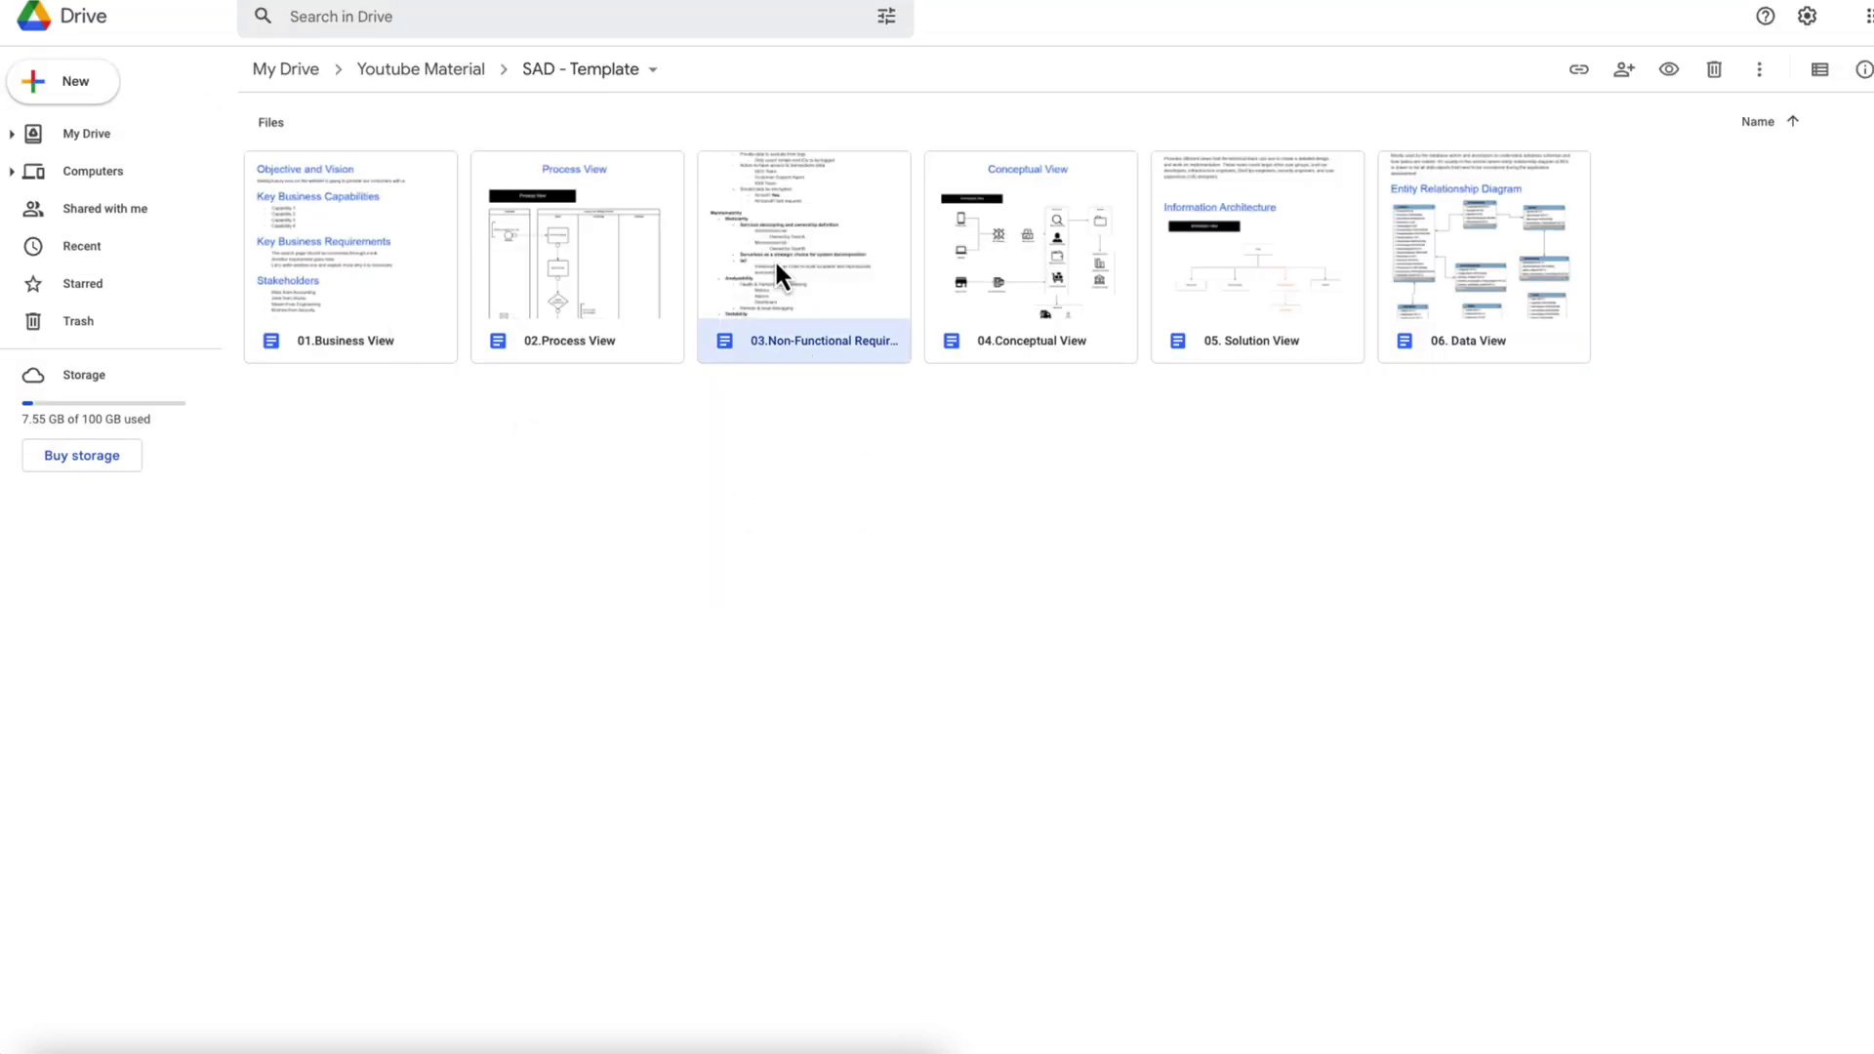
{"action": "double_click", "coordinate": [824, 243]}
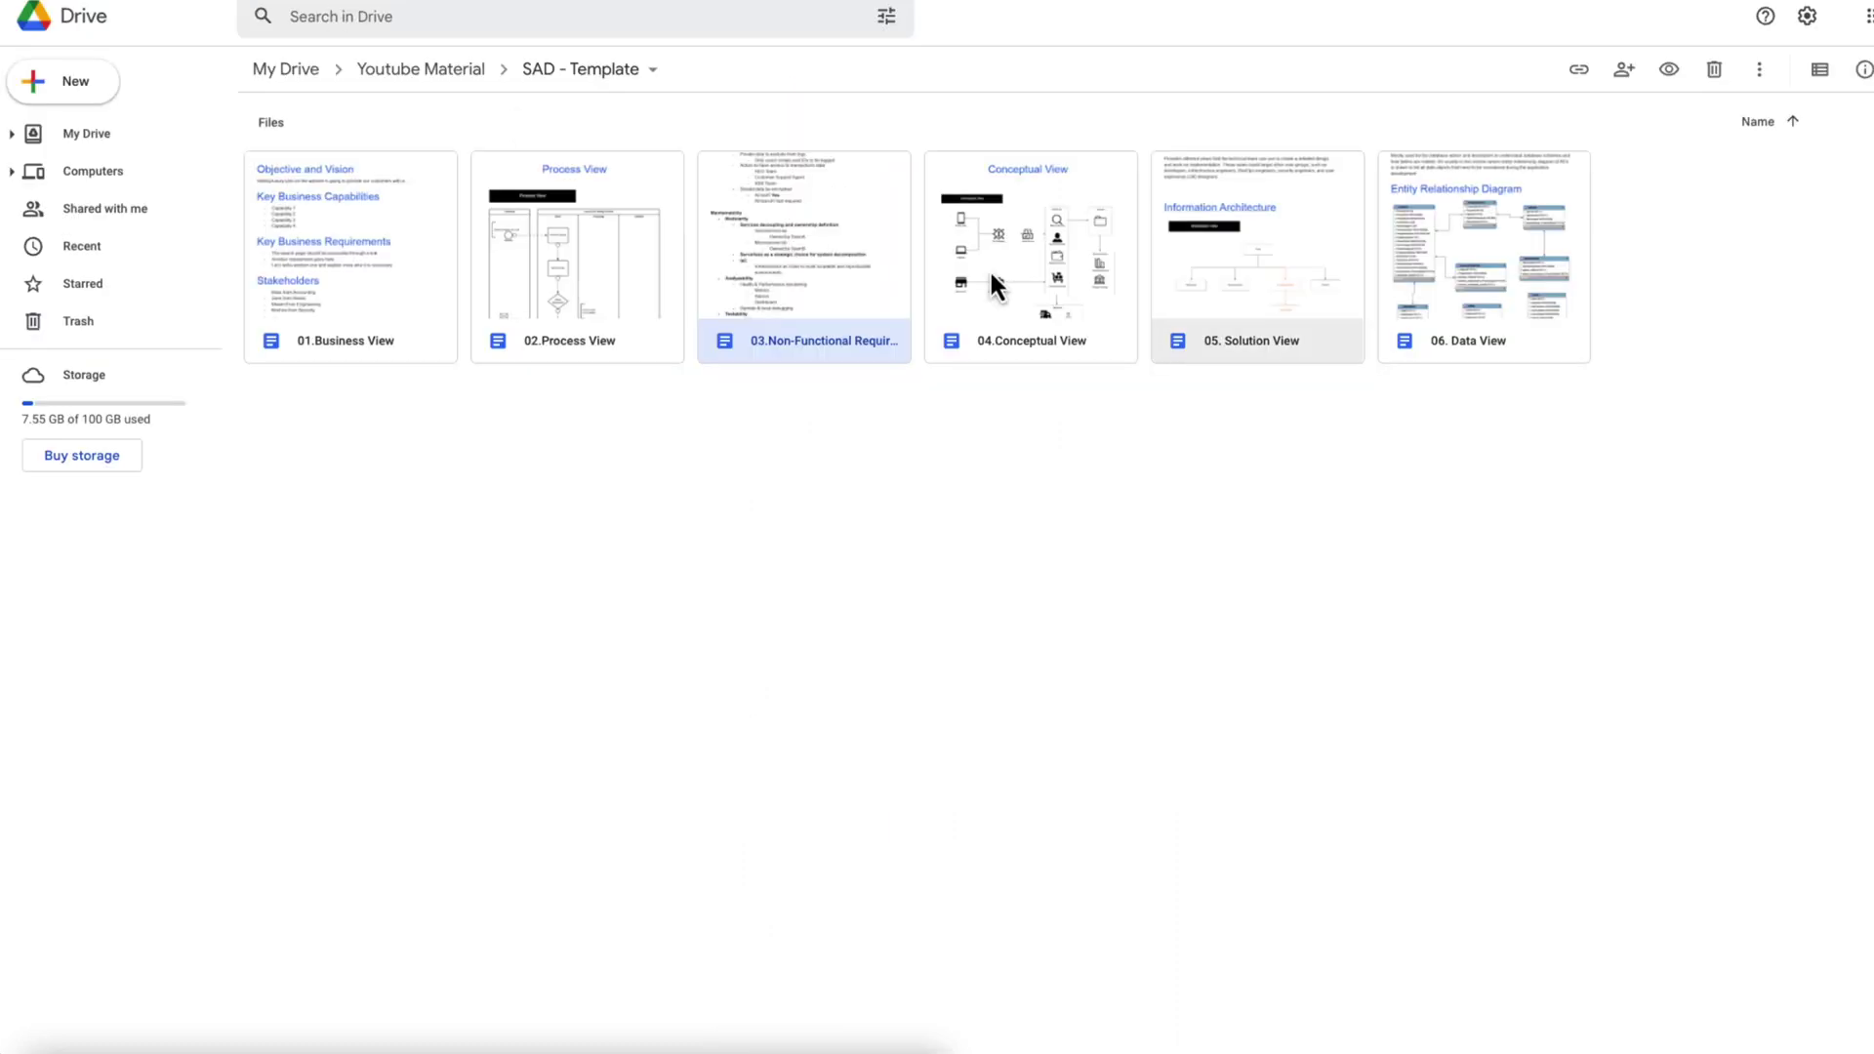
{"action": "key", "text": "super+w"}
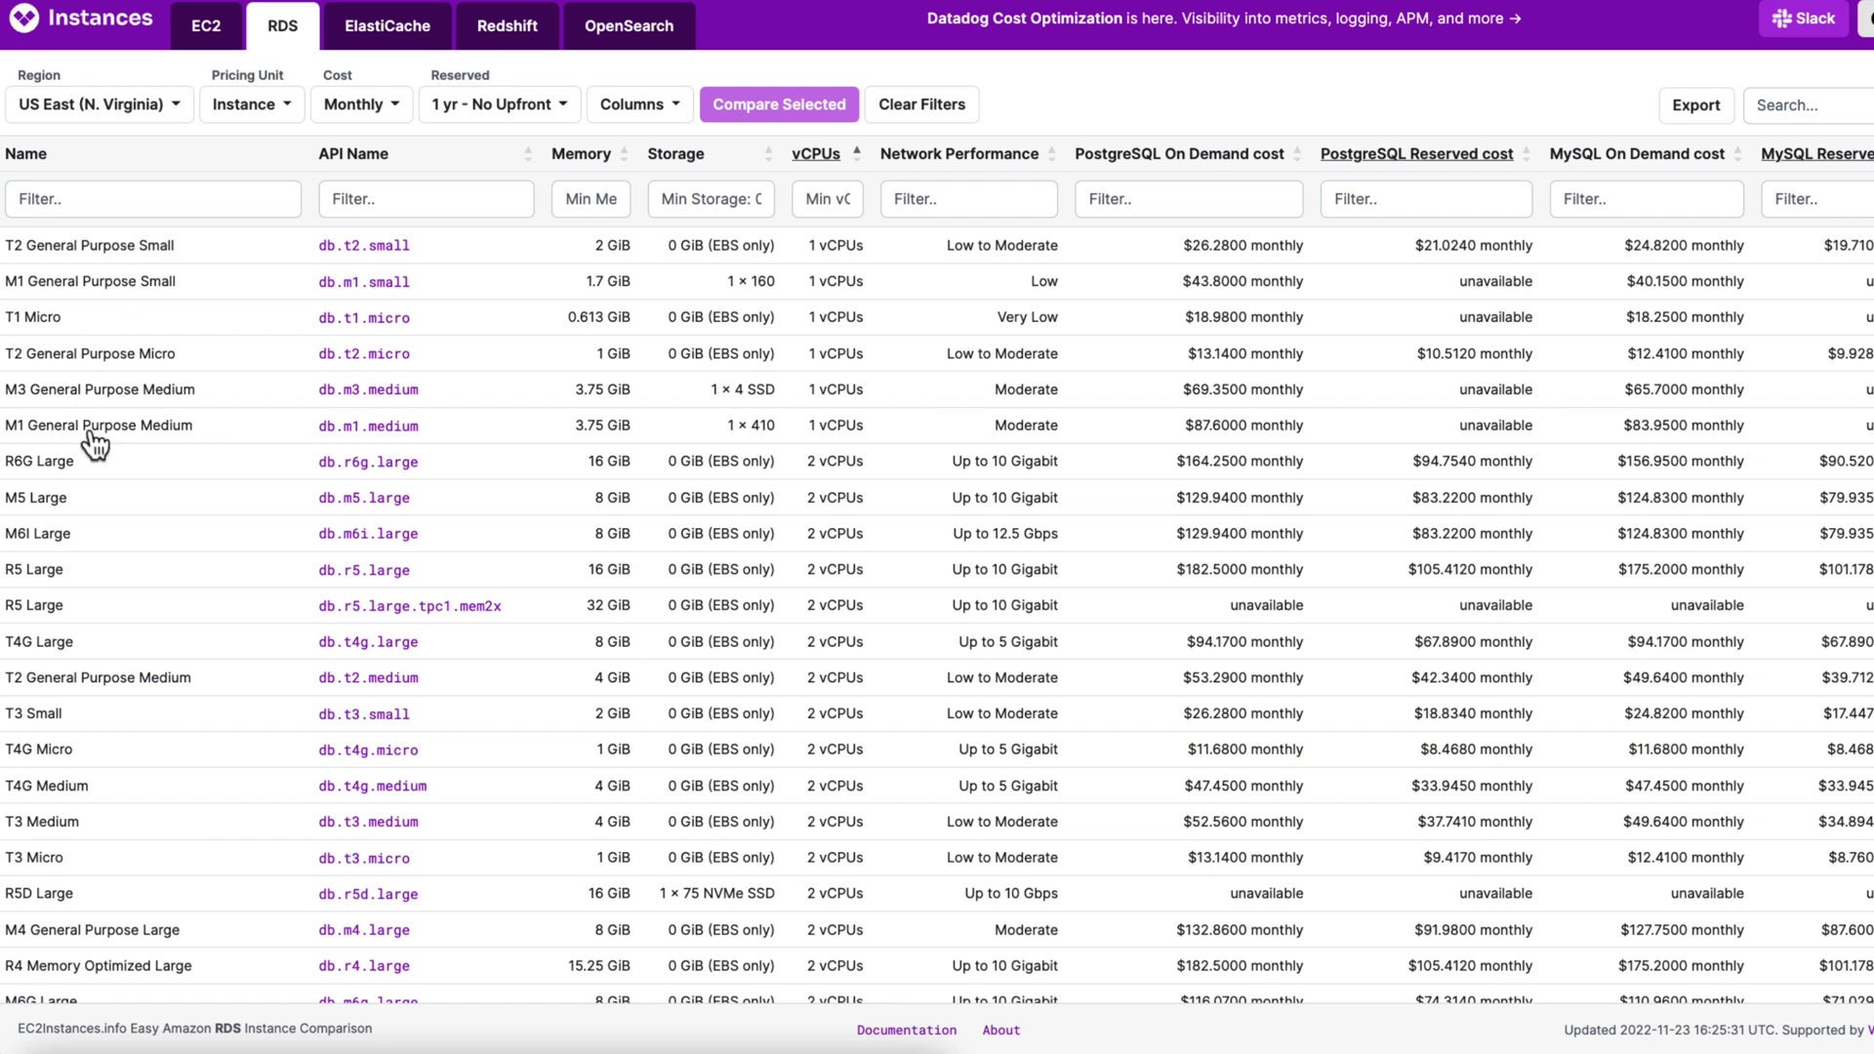
Filter RDS instances by m5 and compare M5 Large with M5 12xlarge side by side.
{"action": "left_click", "coordinate": [113, 195]}
{"action": "type", "text": "m5"}
{"action": "left_click", "coordinate": [108, 255]}
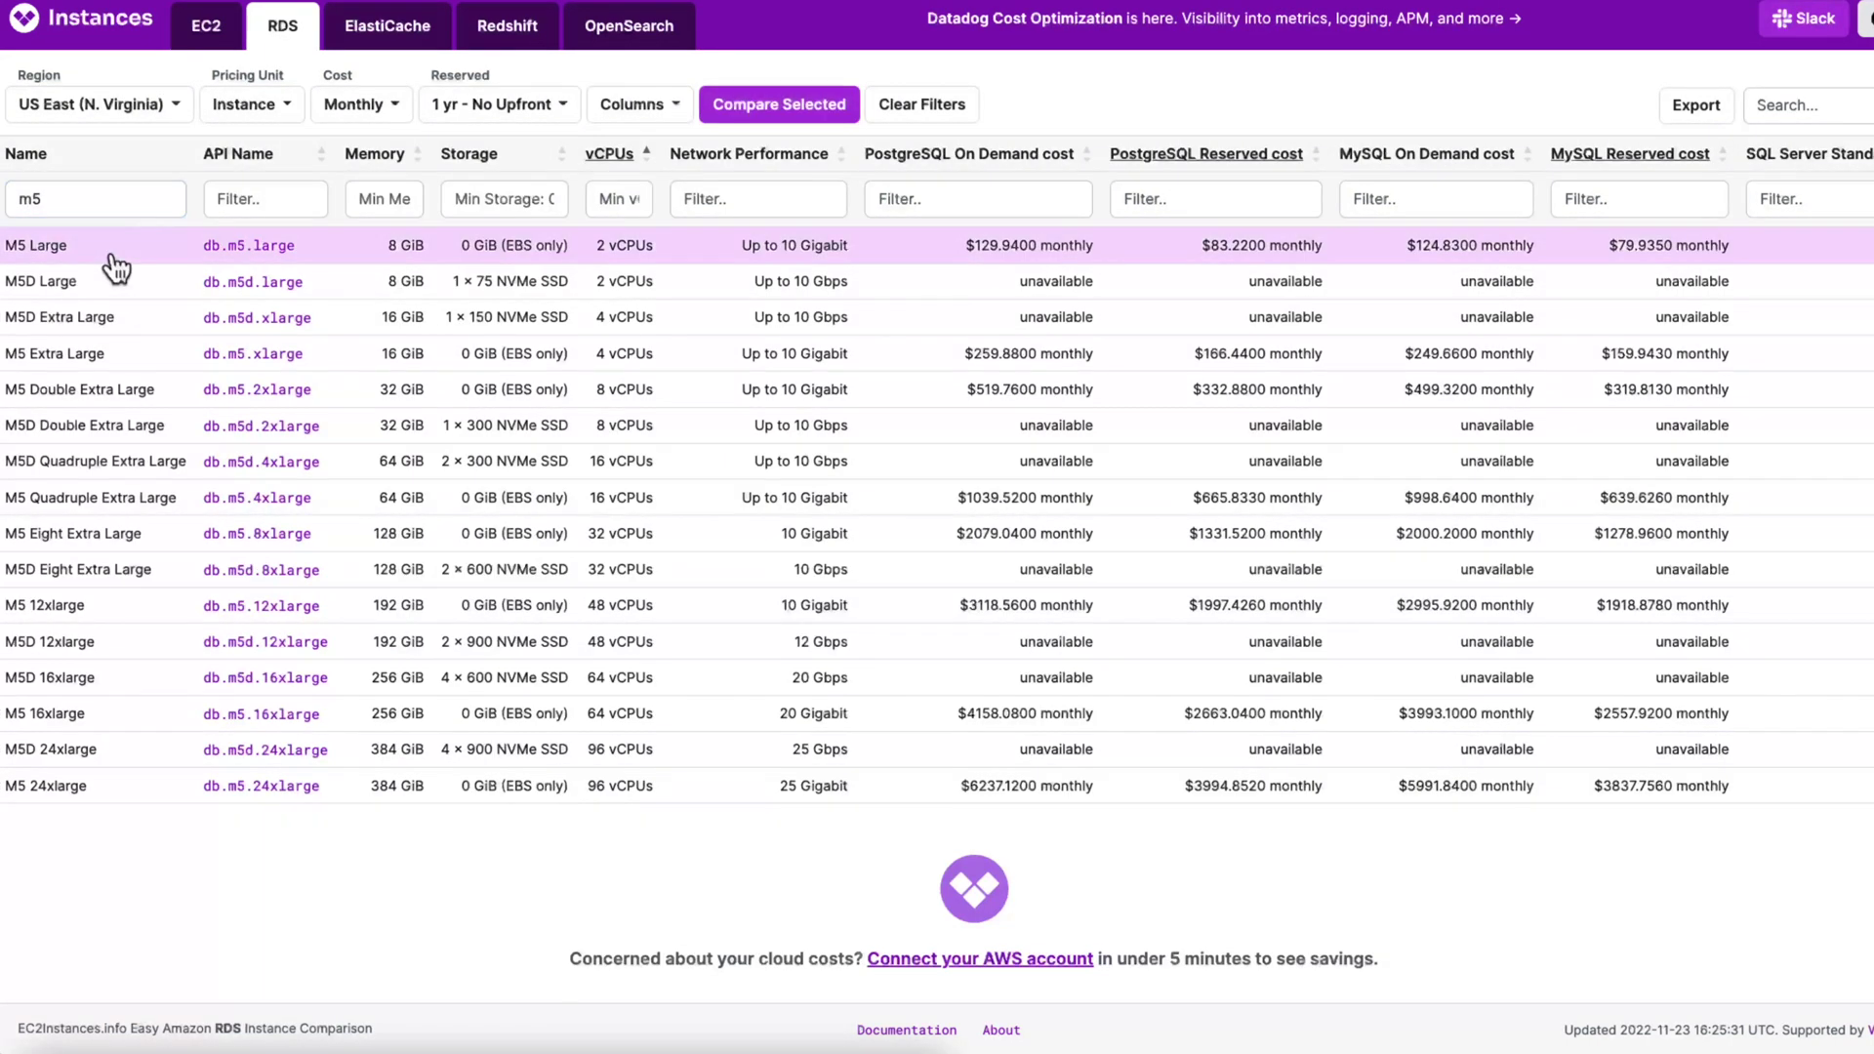
{"action": "left_click", "coordinate": [105, 617]}
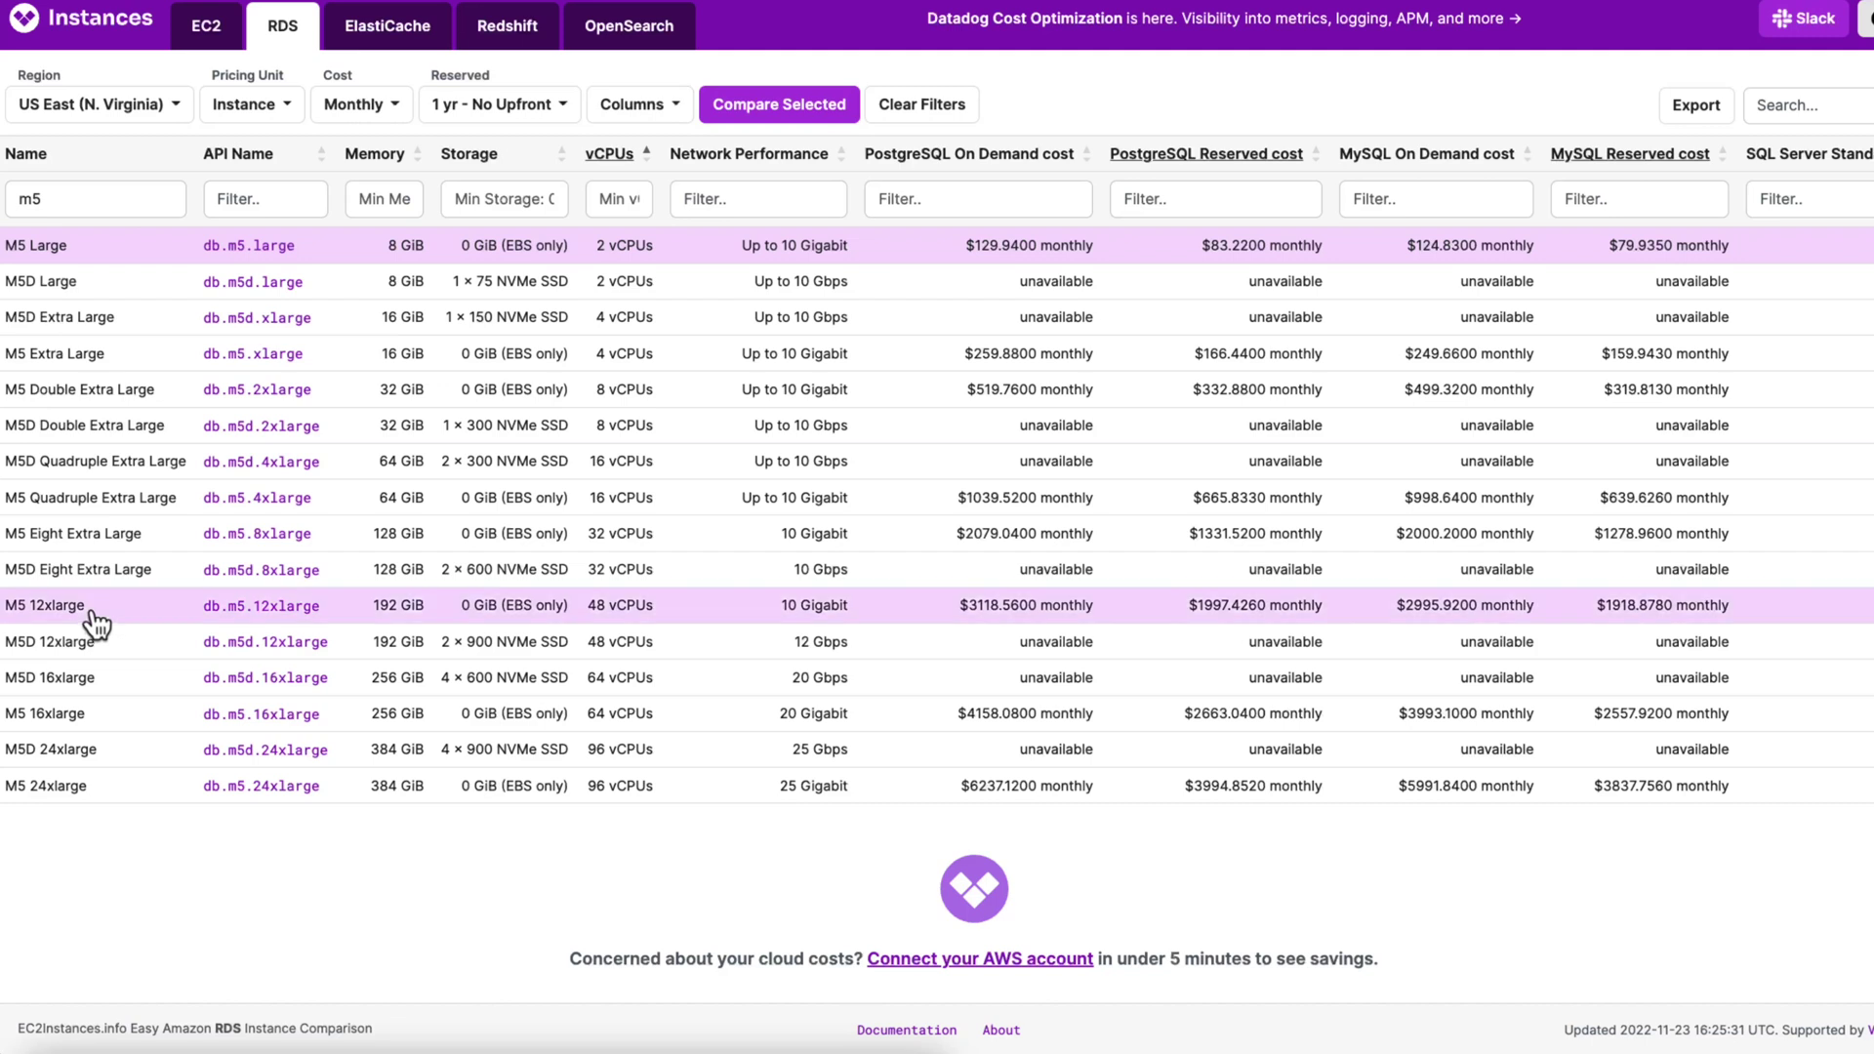
{"action": "left_click", "coordinate": [779, 107]}
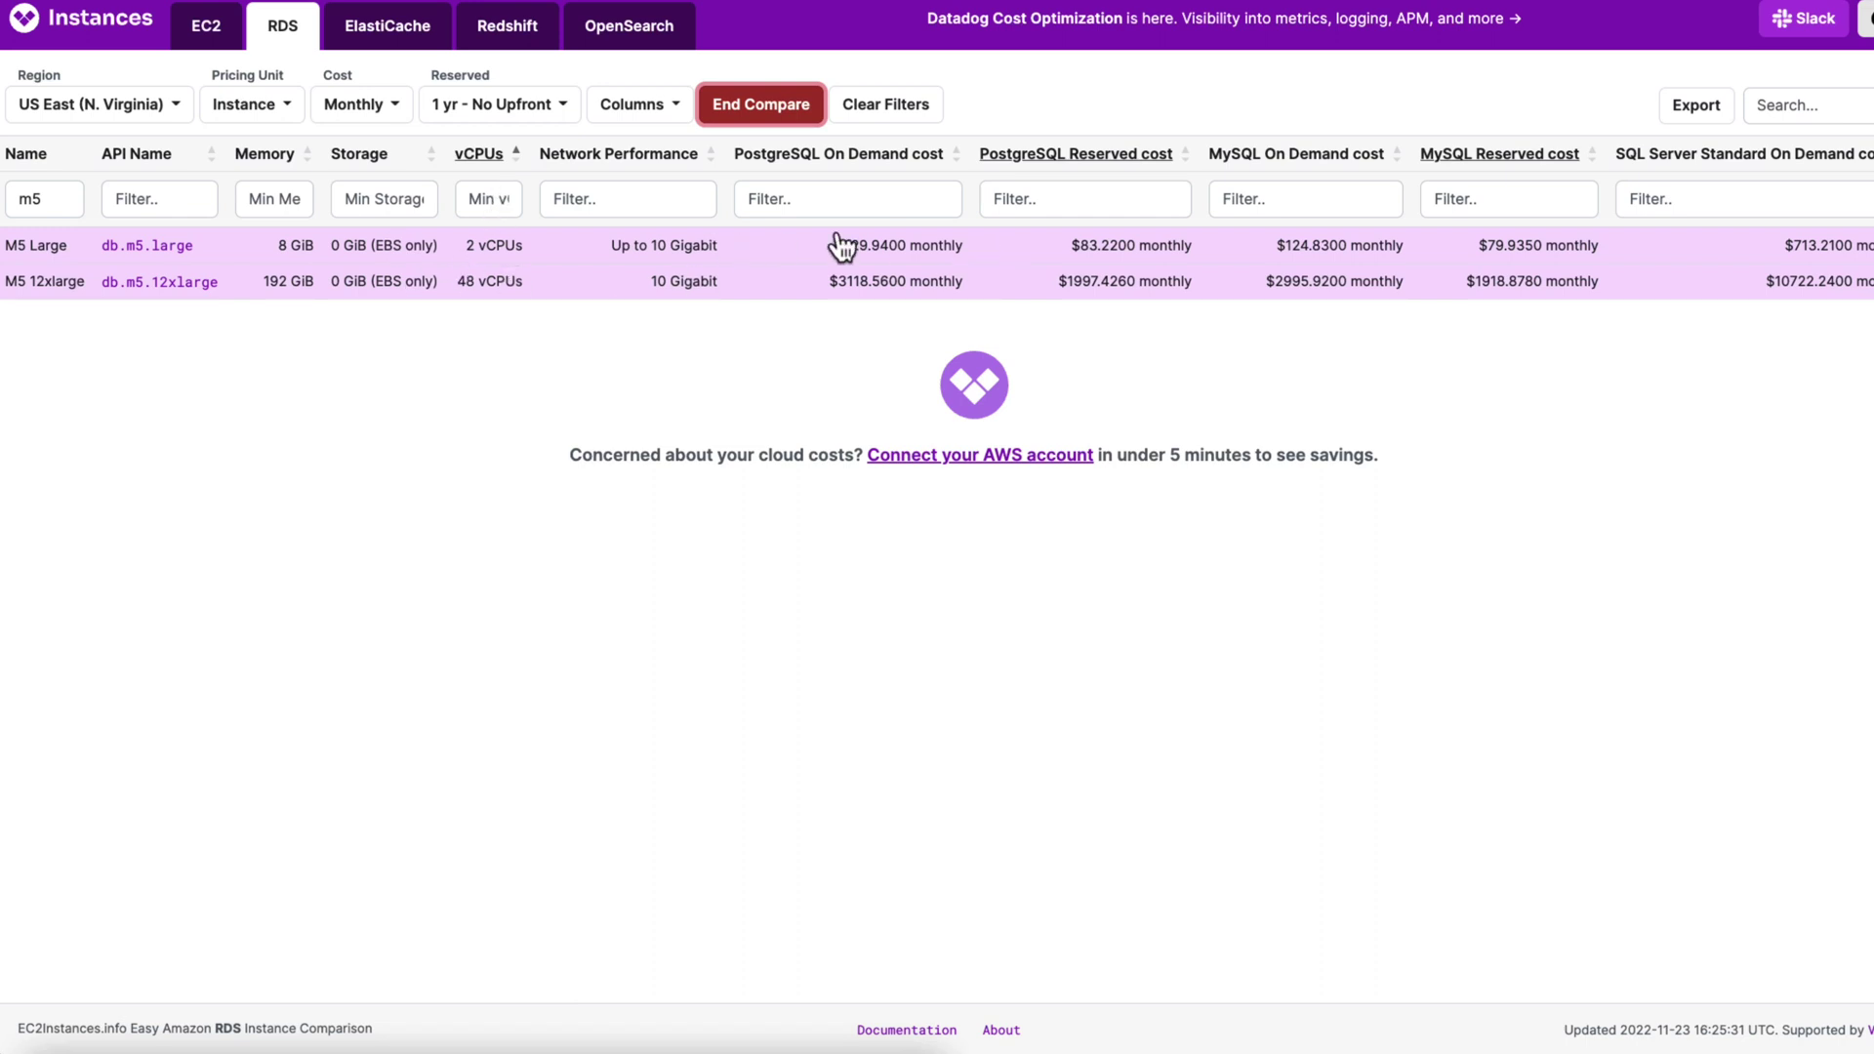
Review the comparison and the reserved-term pricing options, leaving them unchanged.
{"action": "scroll", "coordinate": [720, 255], "scroll_direction": "right", "scroll_amount": 3}
{"action": "scroll", "coordinate": [899, 209], "scroll_direction": "right", "scroll_amount": 10}
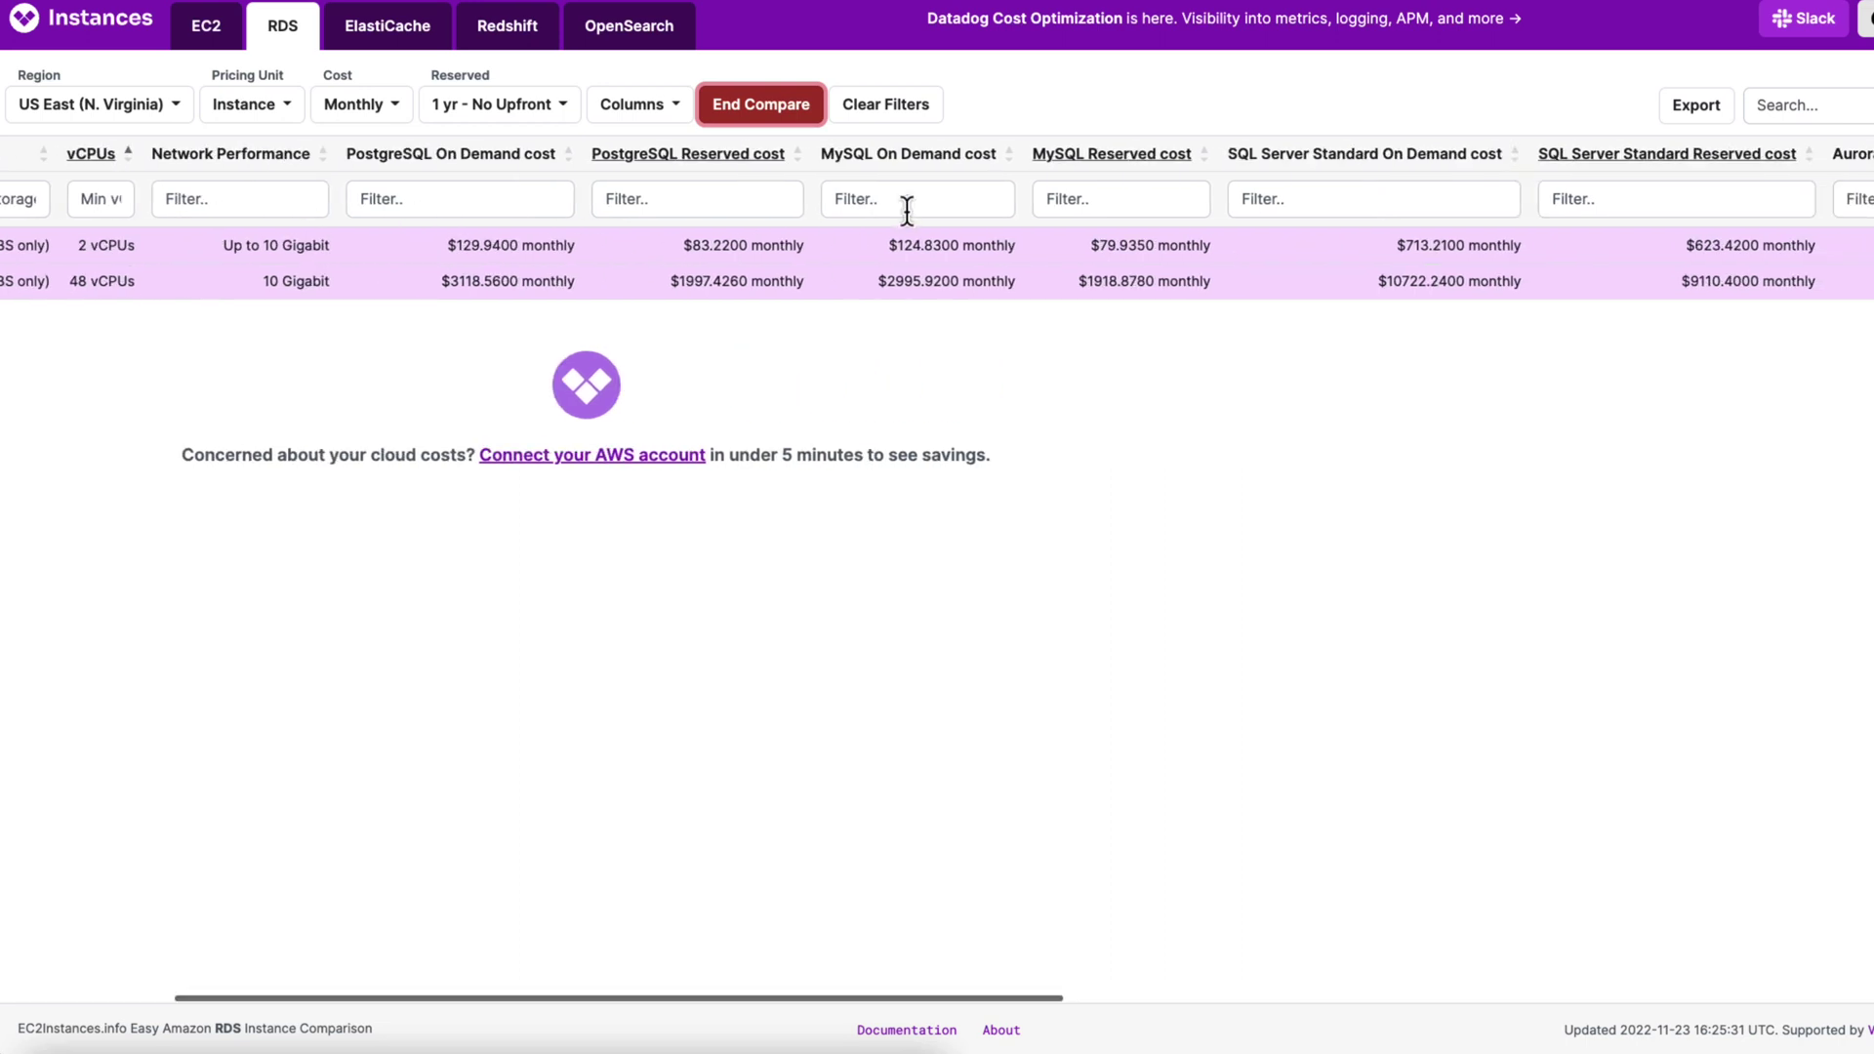
{"action": "scroll", "coordinate": [912, 259], "scroll_direction": "left", "scroll_amount": 10}
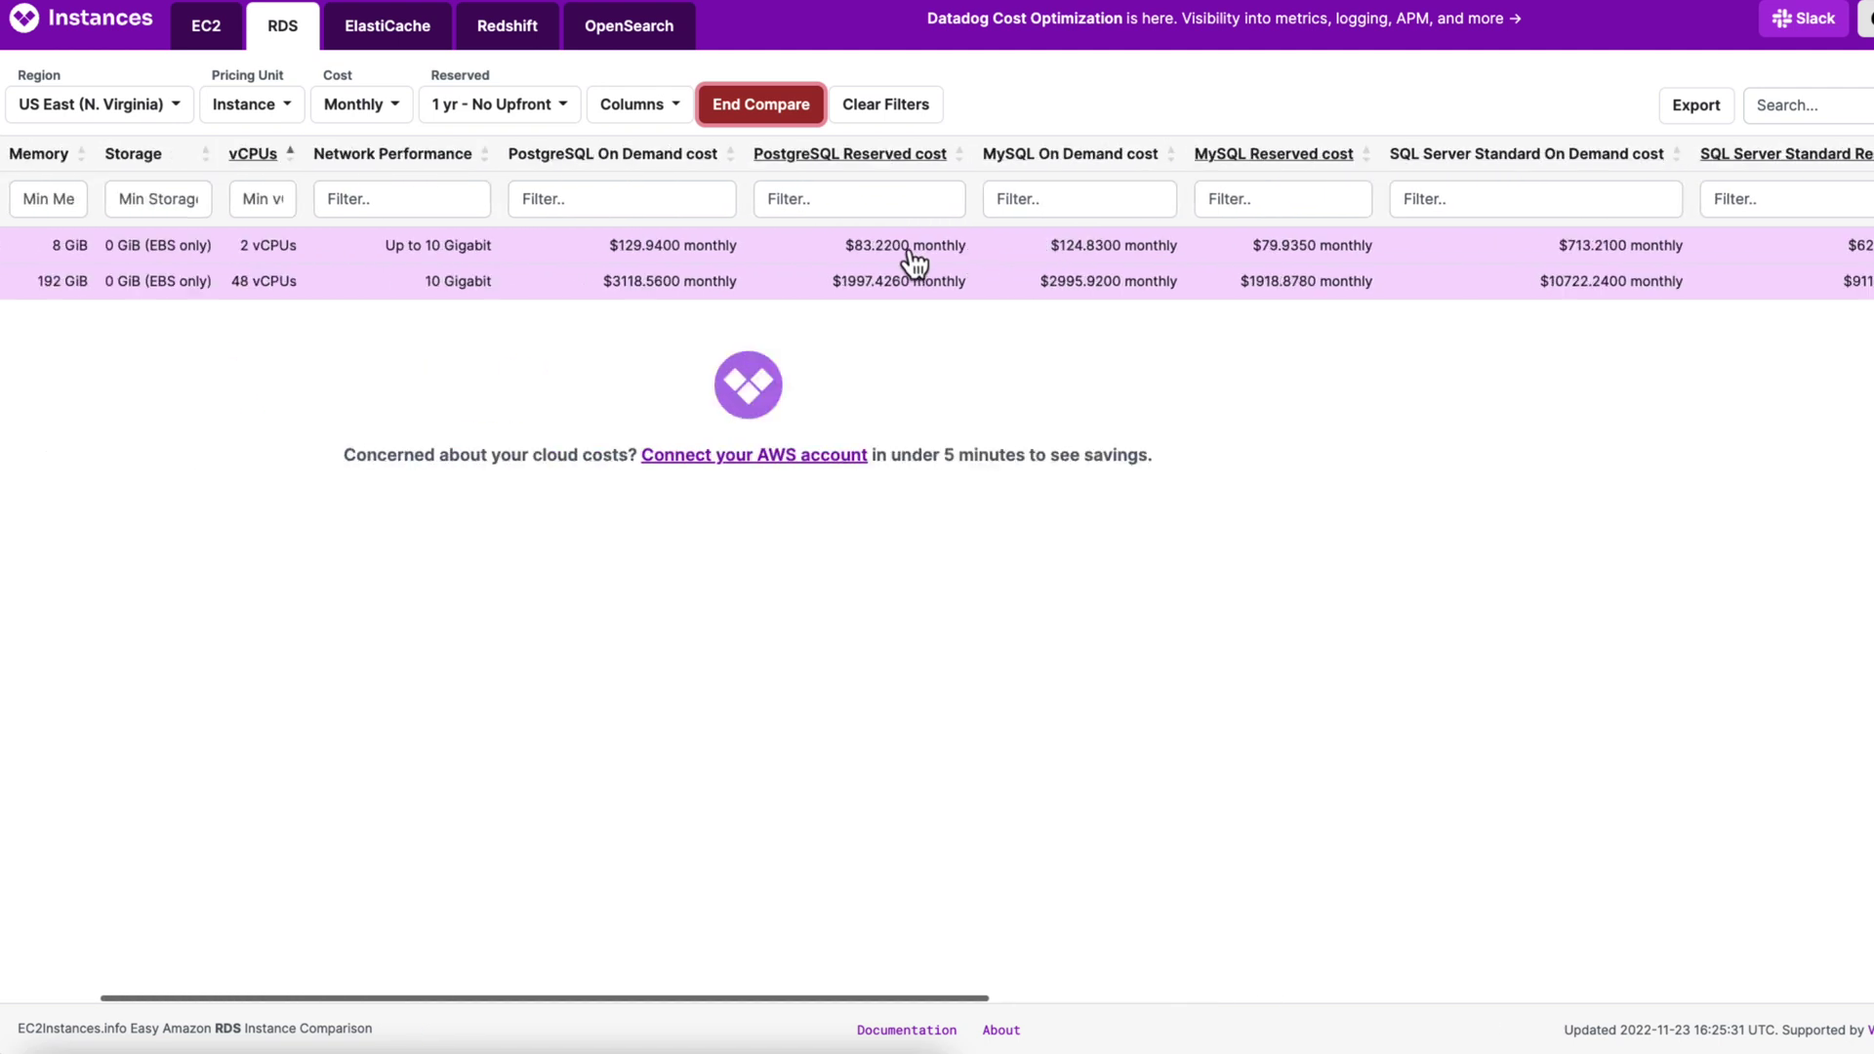
{"action": "left_click", "coordinate": [509, 113]}
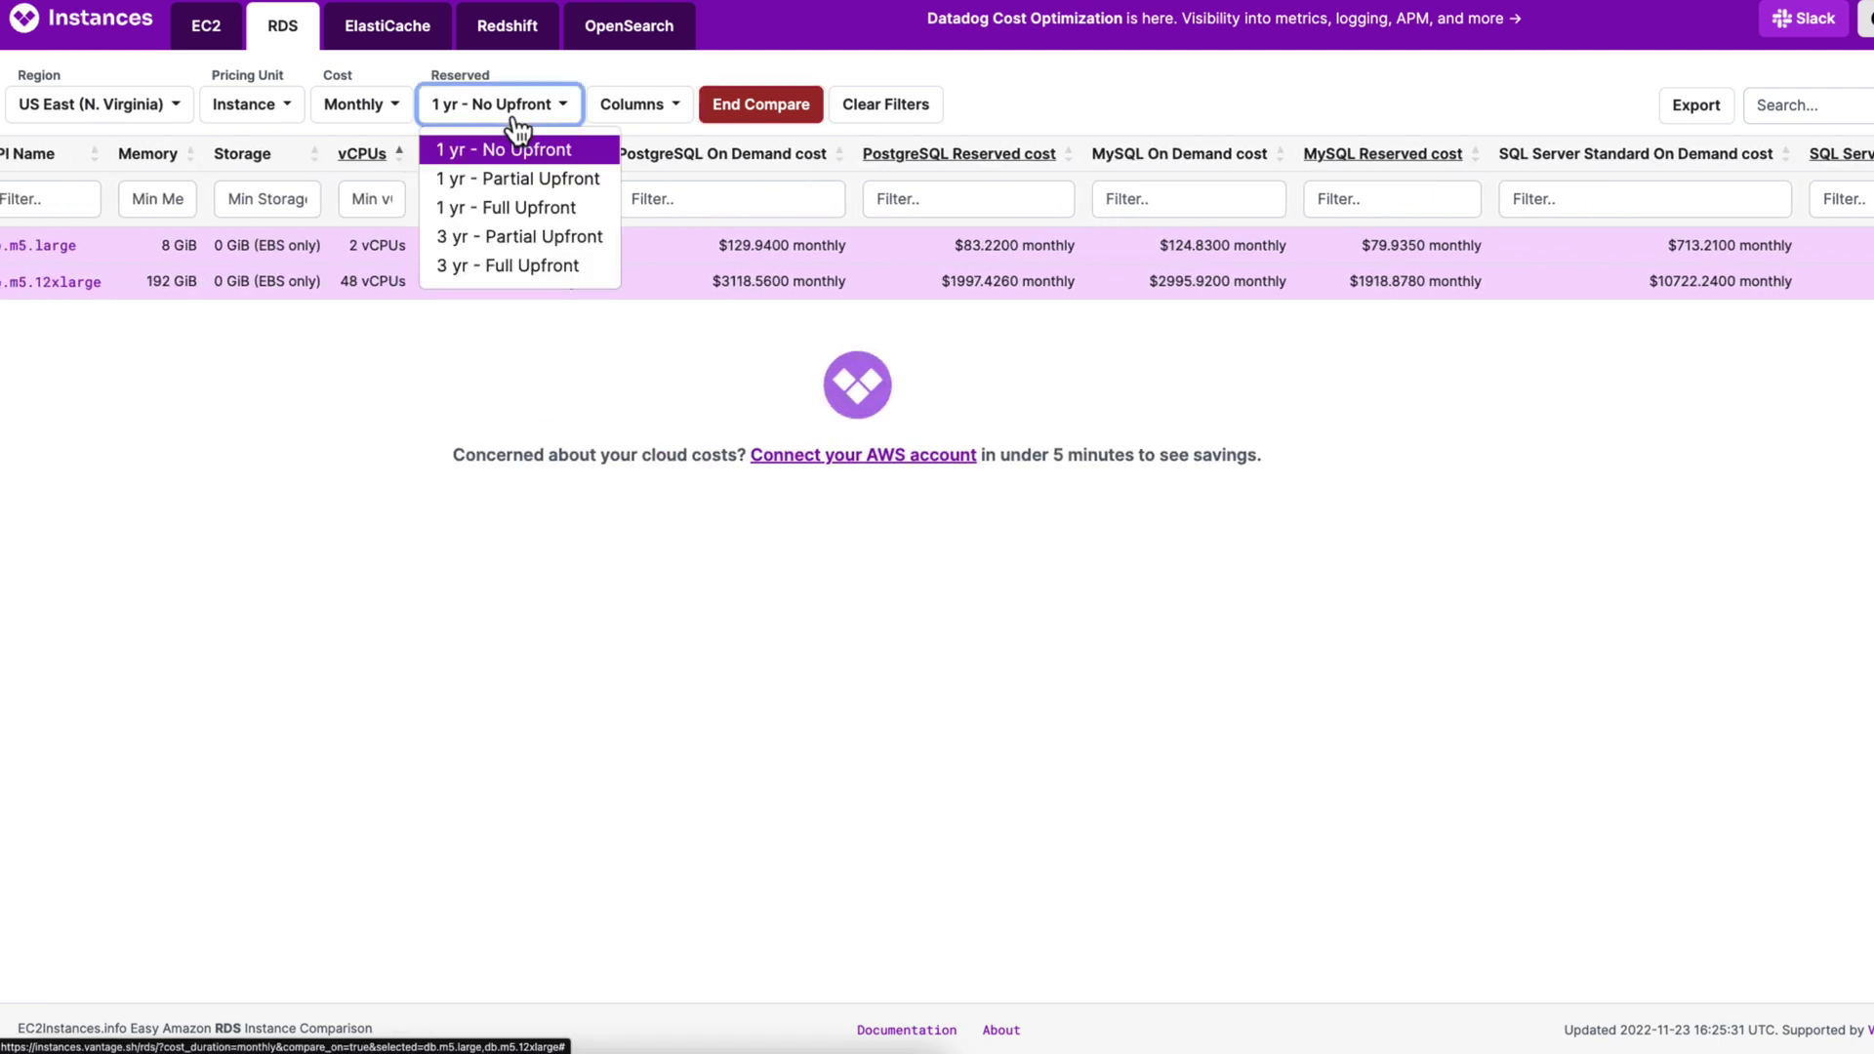
{"action": "left_click", "coordinate": [342, 534]}
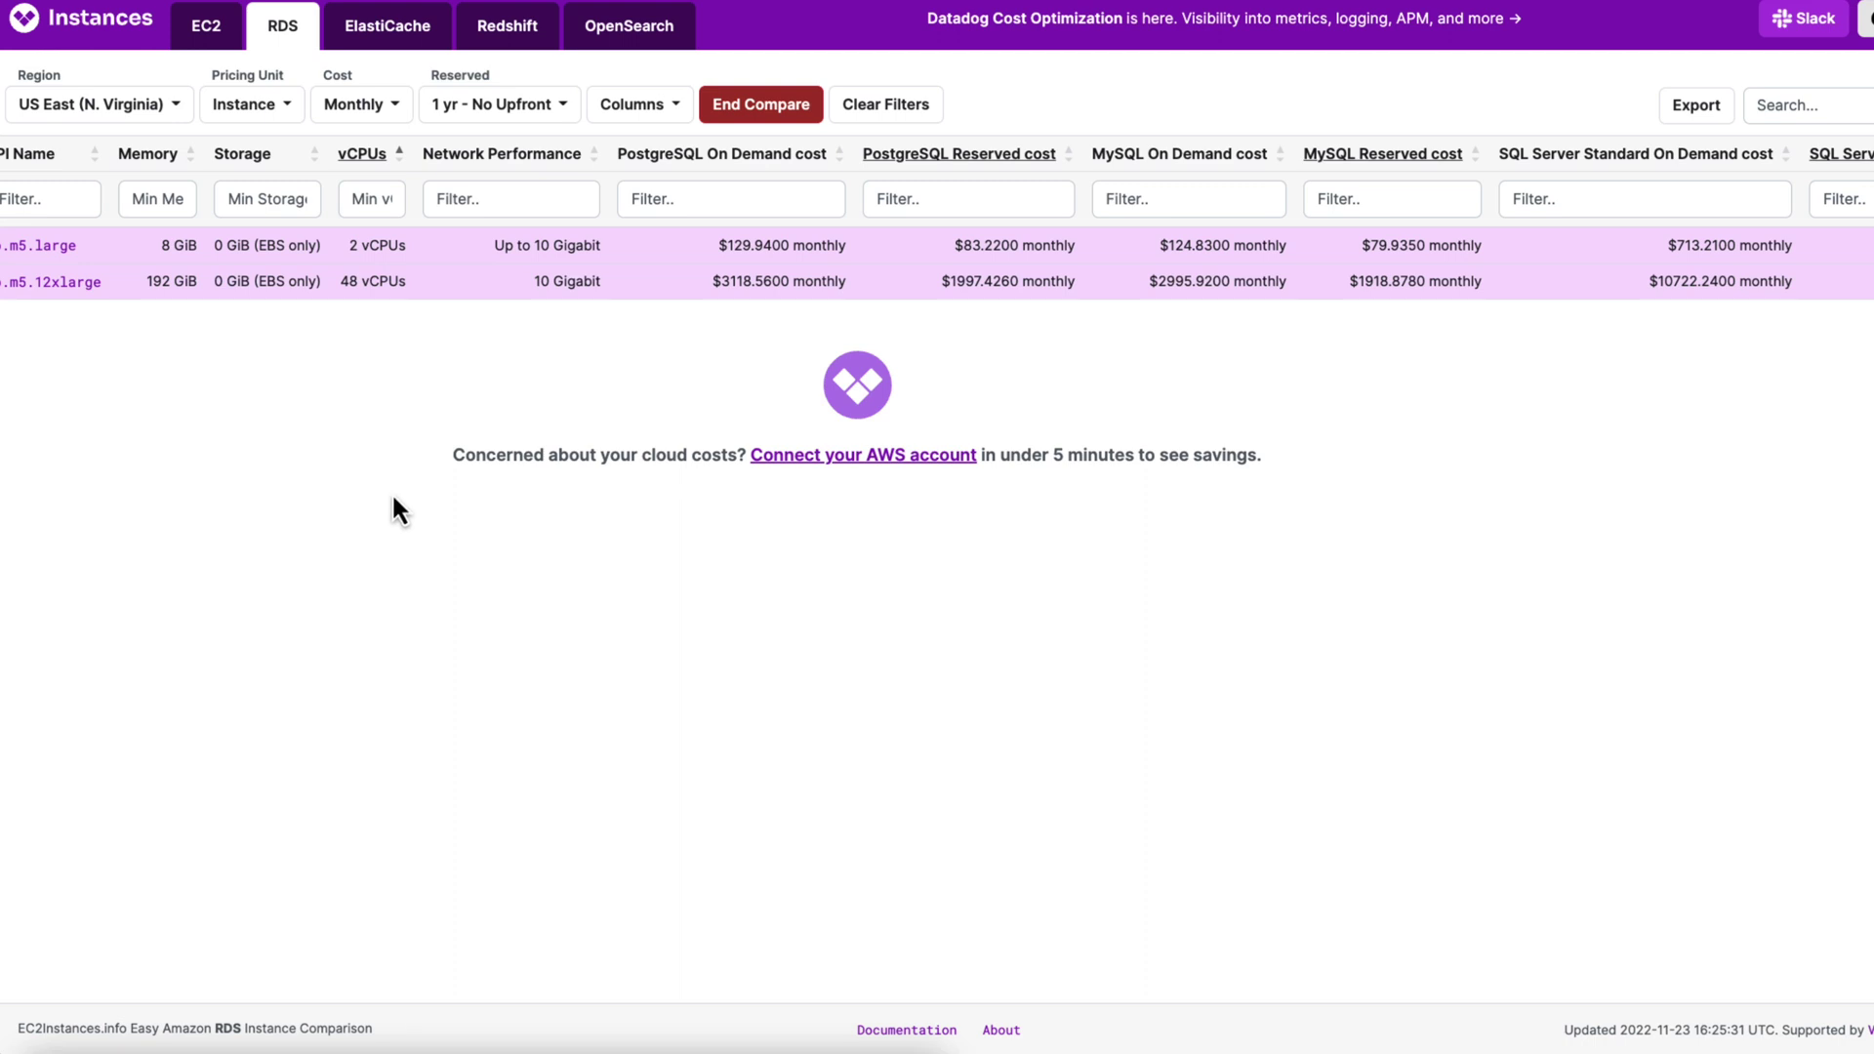
{"action": "scroll", "coordinate": [191, 301], "scroll_direction": "left", "scroll_amount": 2}
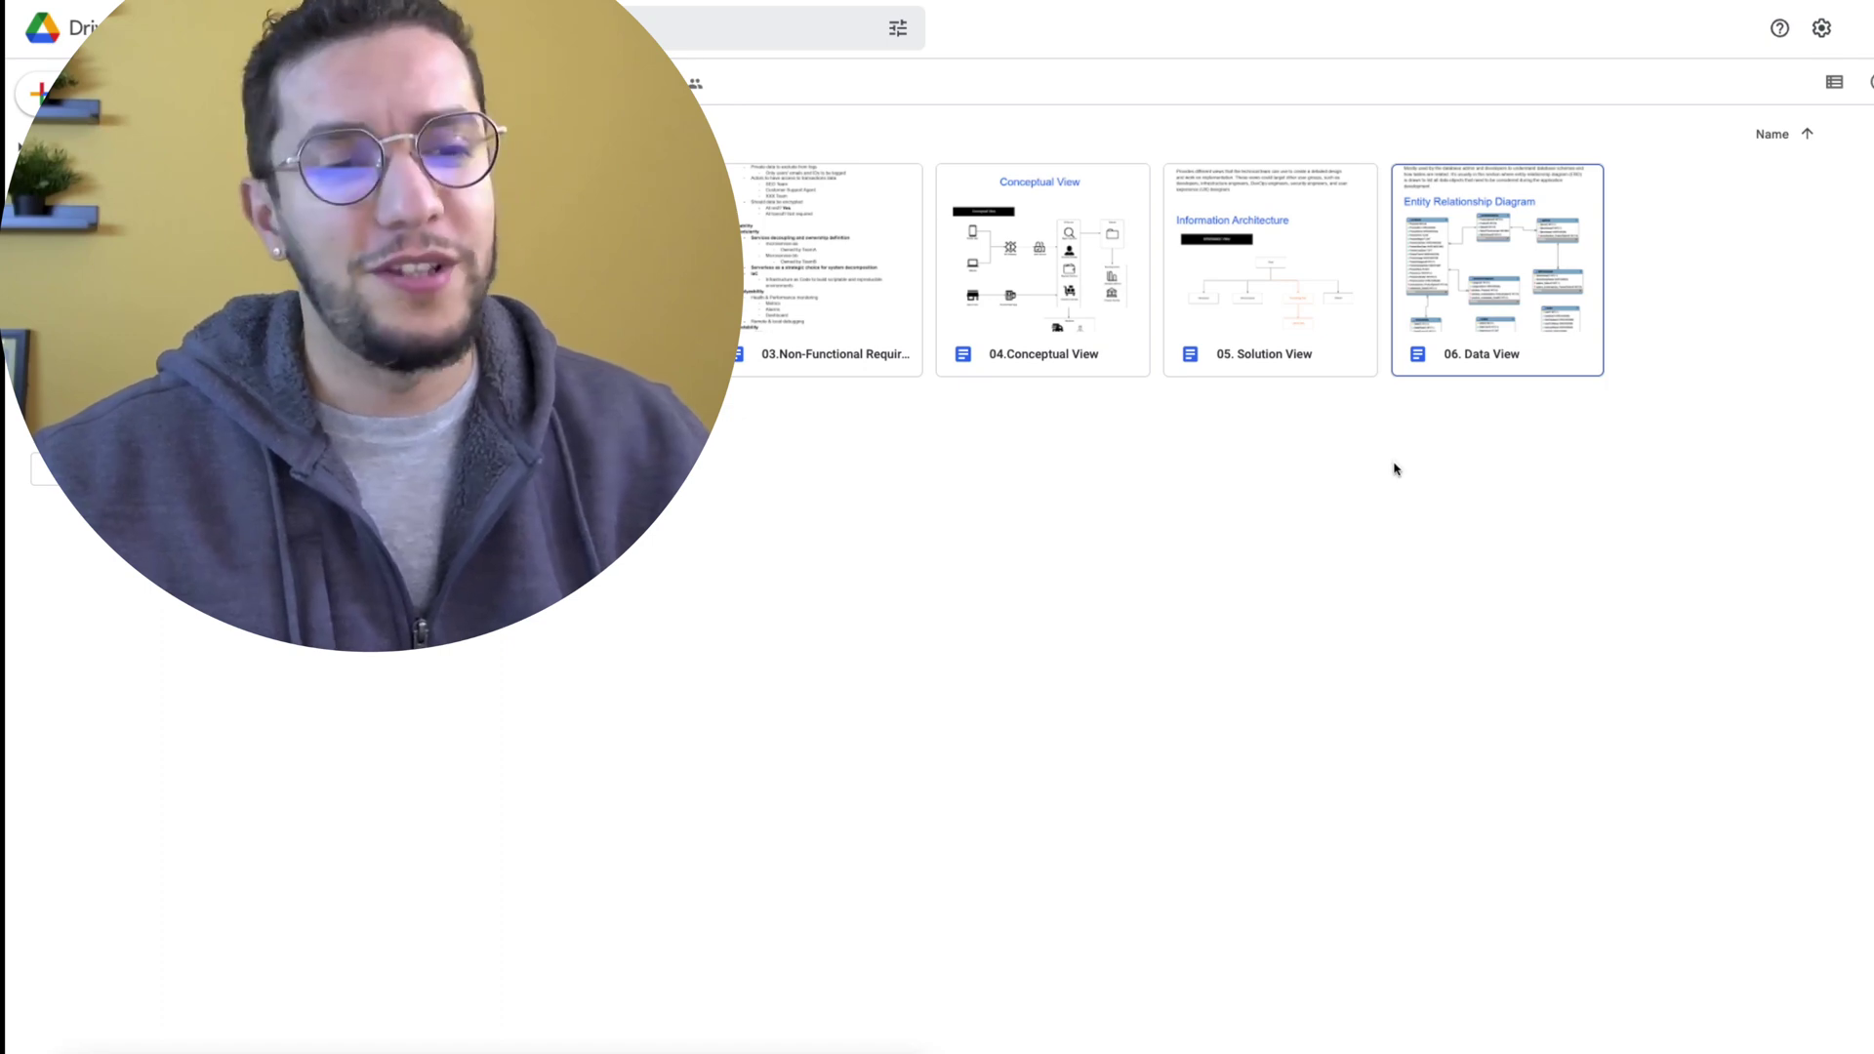
Select and copy the 06. Data View file in Drive.
{"action": "left_click", "coordinate": [1491, 322]}
{"action": "key", "text": "ctrl+c"}
Paste a duplicate of 06. Data View and rename it 07. Data View.
{"action": "key", "text": "ctrl+v"}
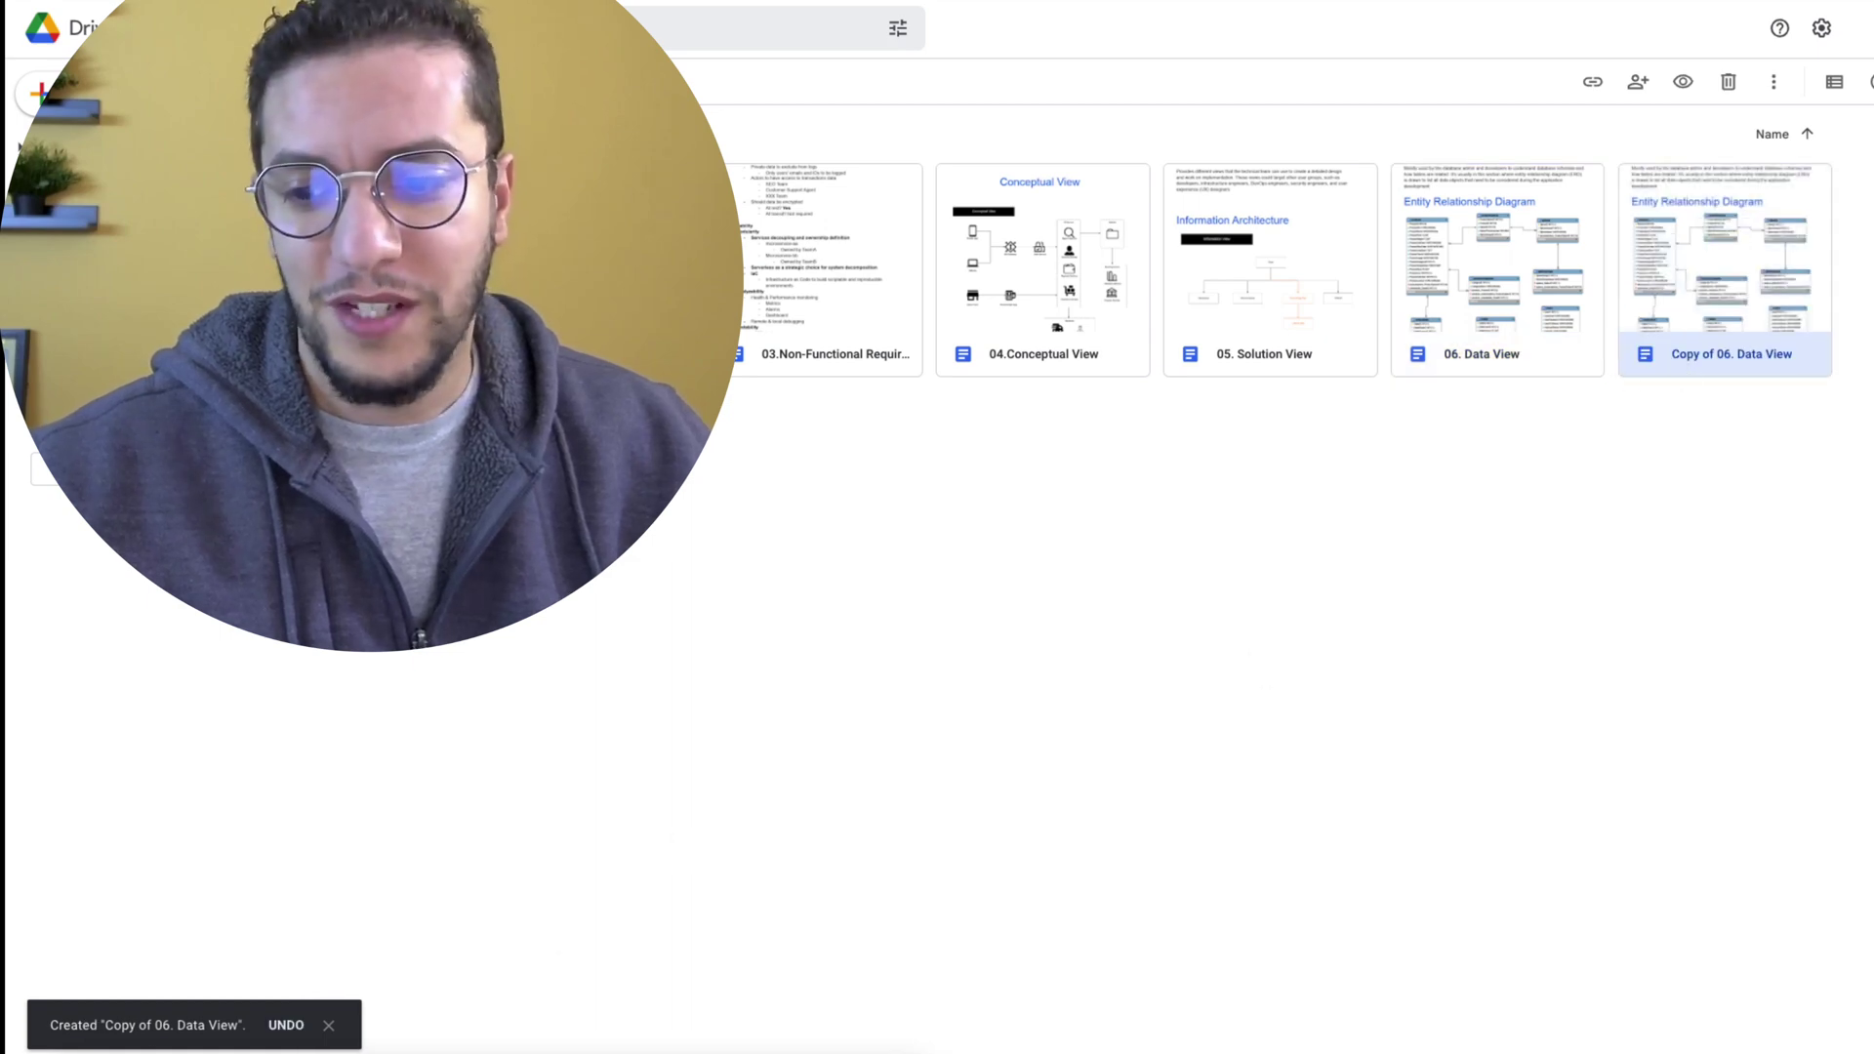
{"action": "right_click", "coordinate": [1676, 271]}
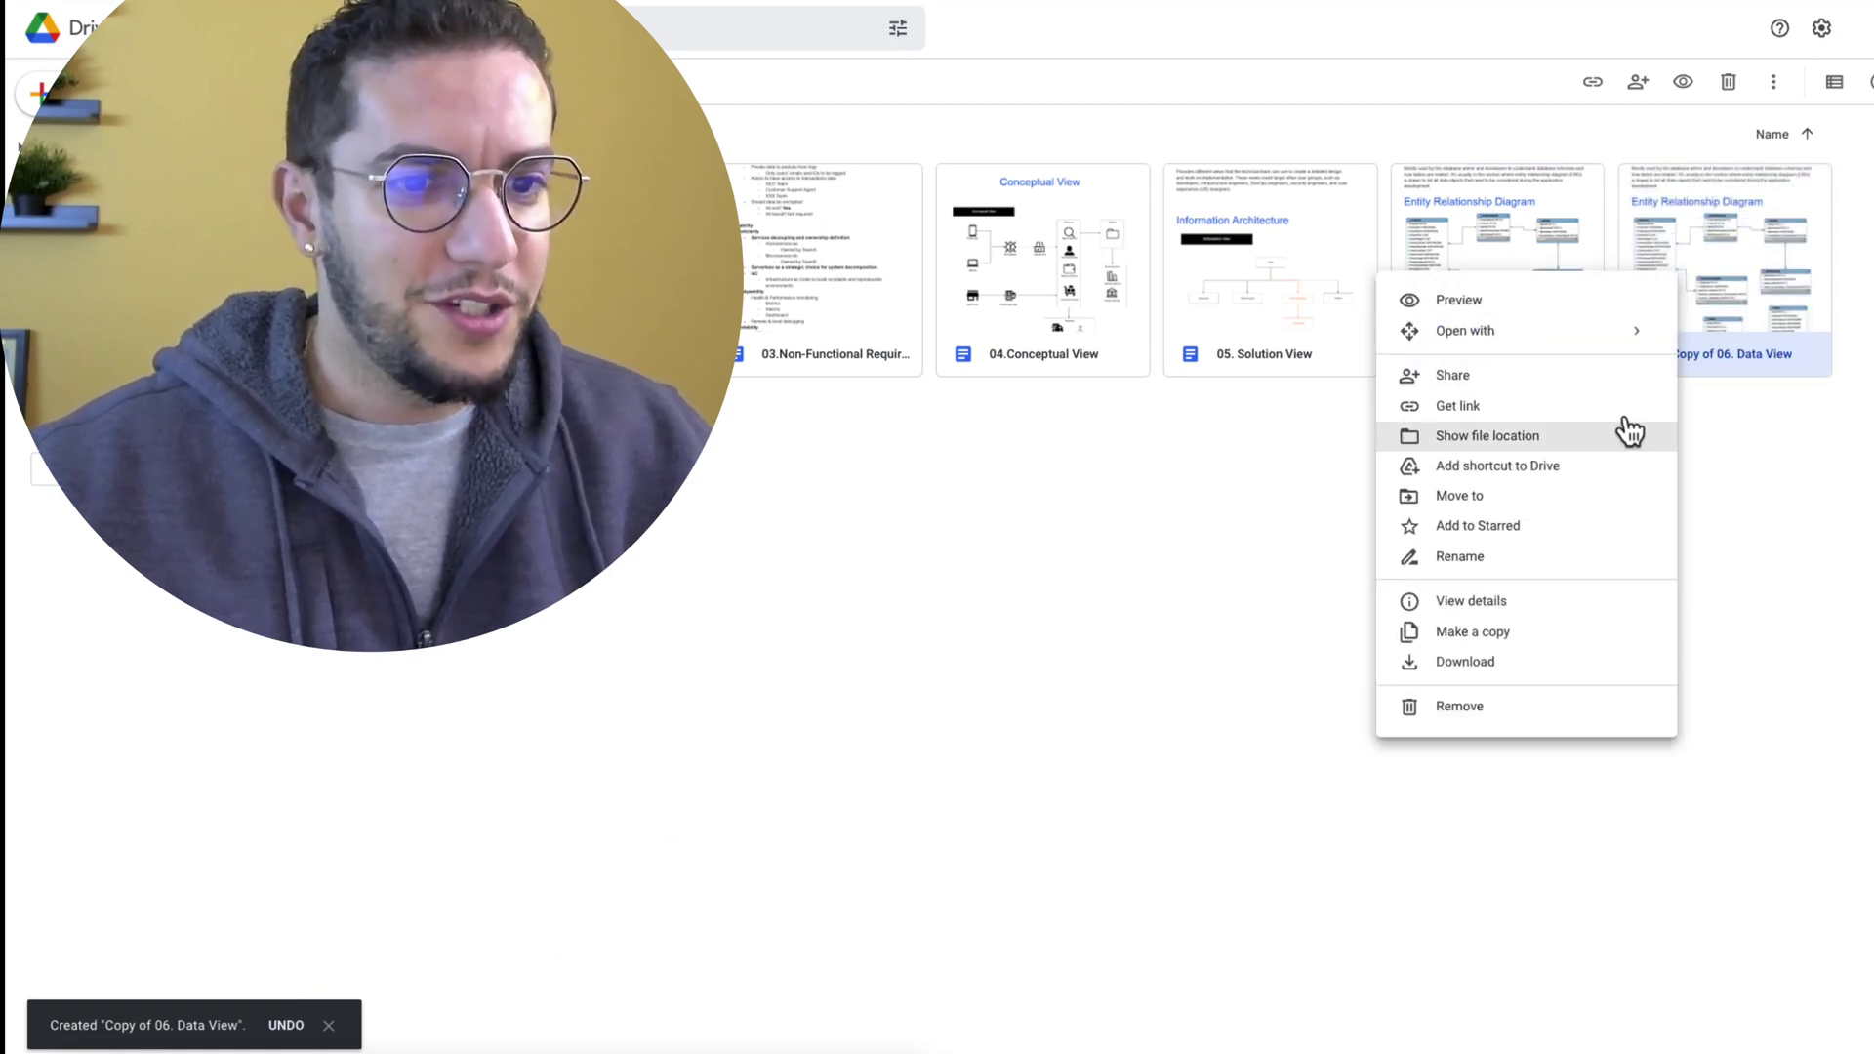
{"action": "left_click", "coordinate": [1565, 555]}
{"action": "key", "text": "Home"}
{"action": "key", "text": "shift+ctrl+Right"}
{"action": "key", "text": "shift+ctrl+Right"}
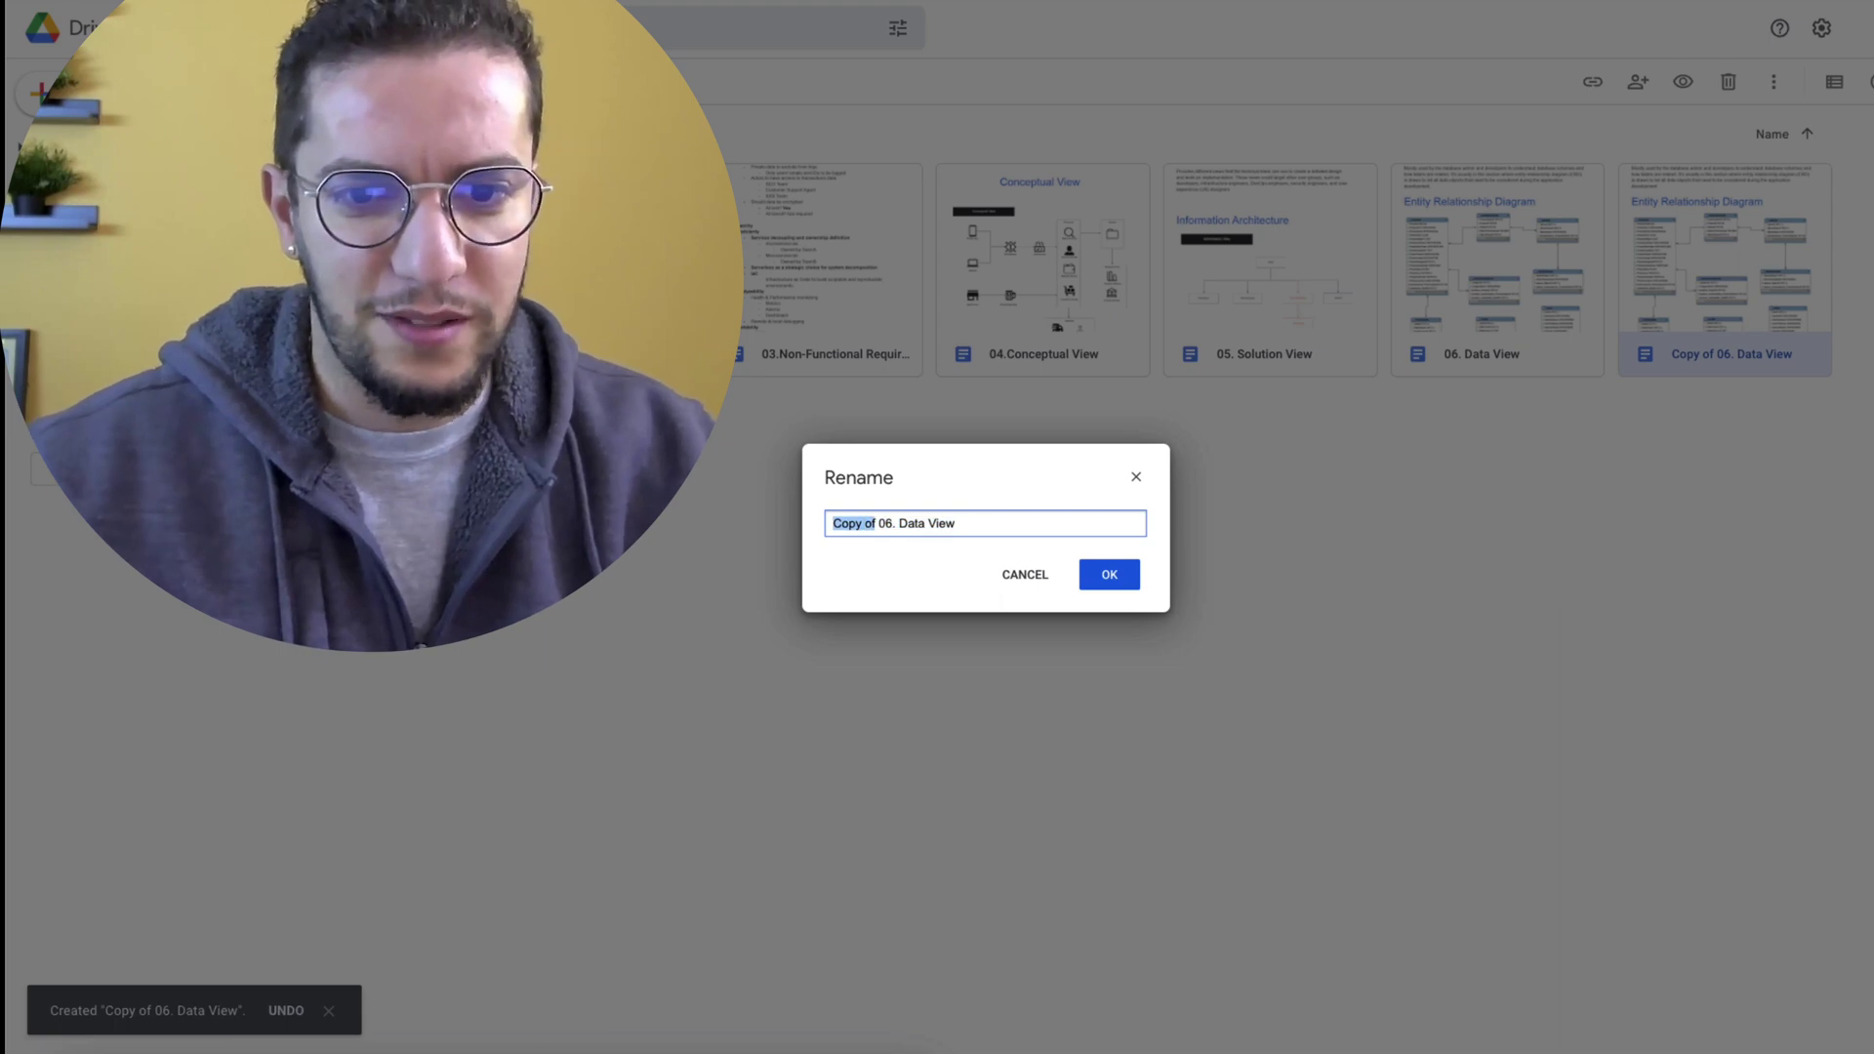
{"action": "key", "text": "BackSpace"}
{"action": "key", "text": "Right"}
{"action": "key", "text": "Right"}
{"action": "key", "text": "BackSpace"}
{"action": "type", "text": "7"}
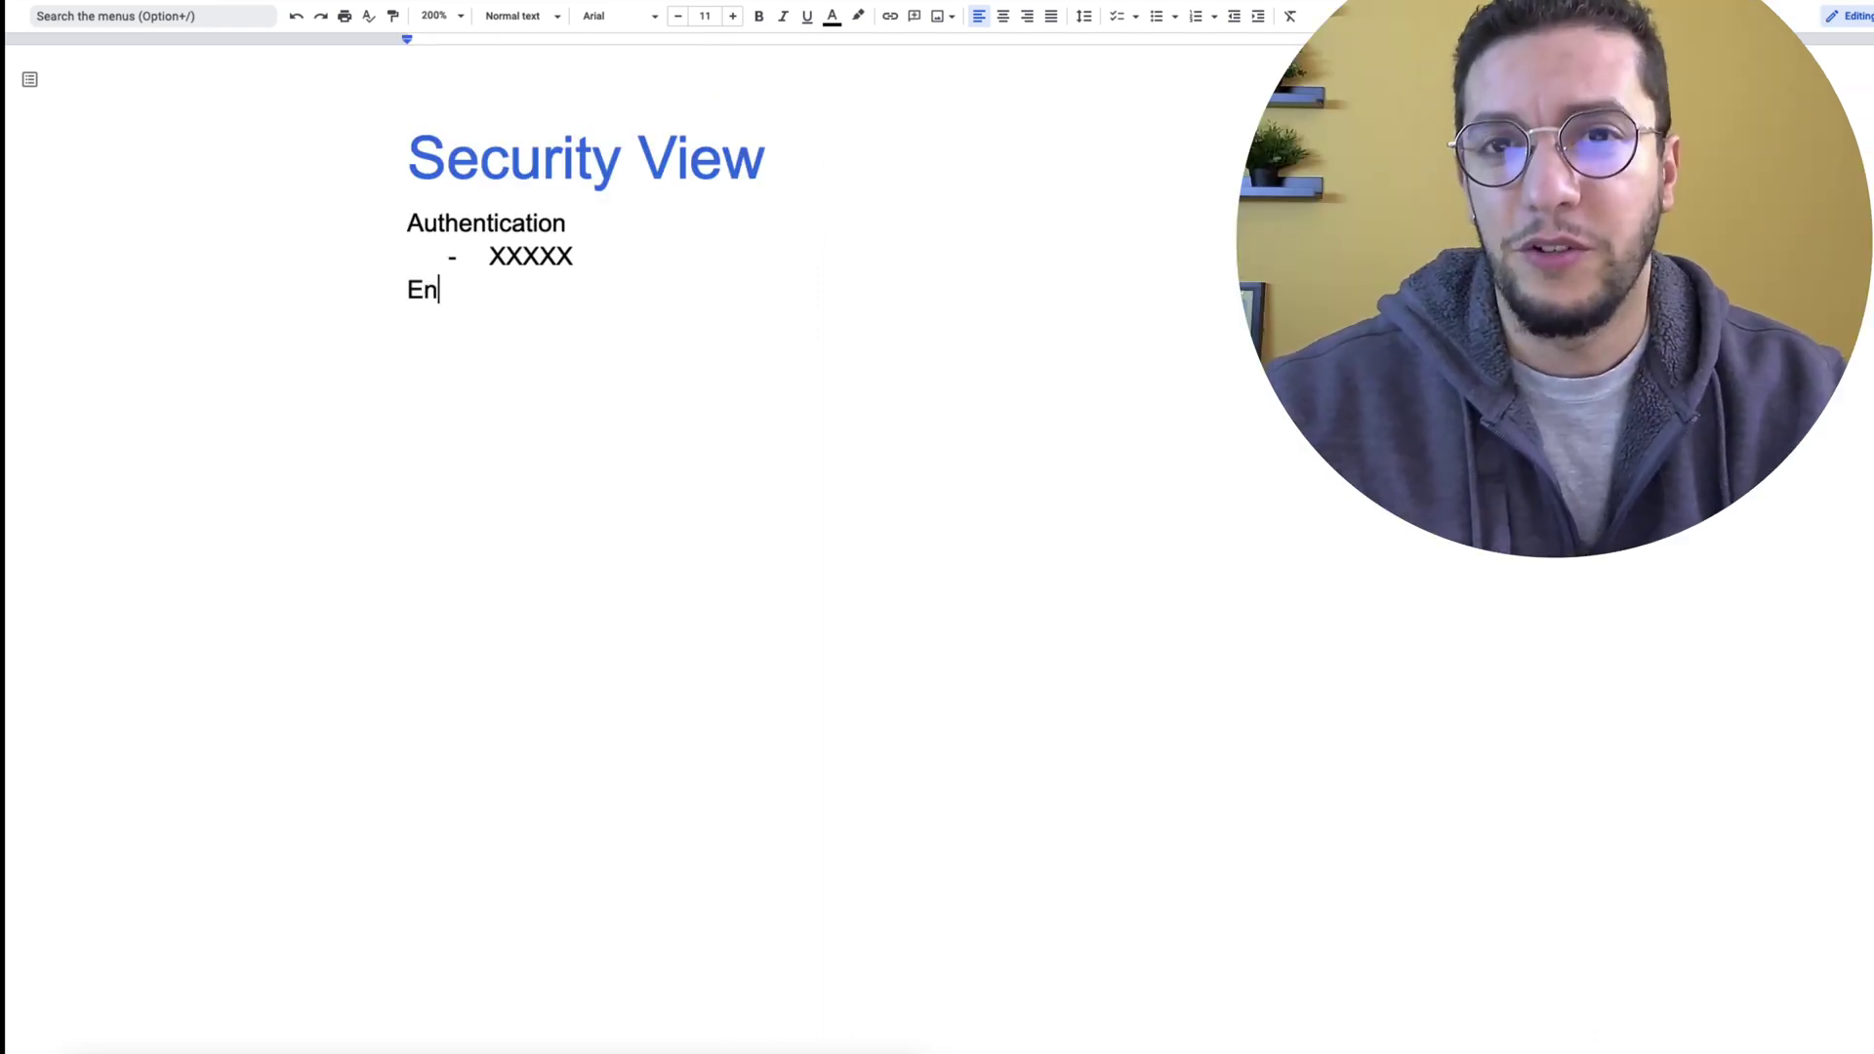
Complete the Encryption heading and add '- XXXXX' items under it and Password and credentials policies.
{"action": "type", "text": "cryption"}
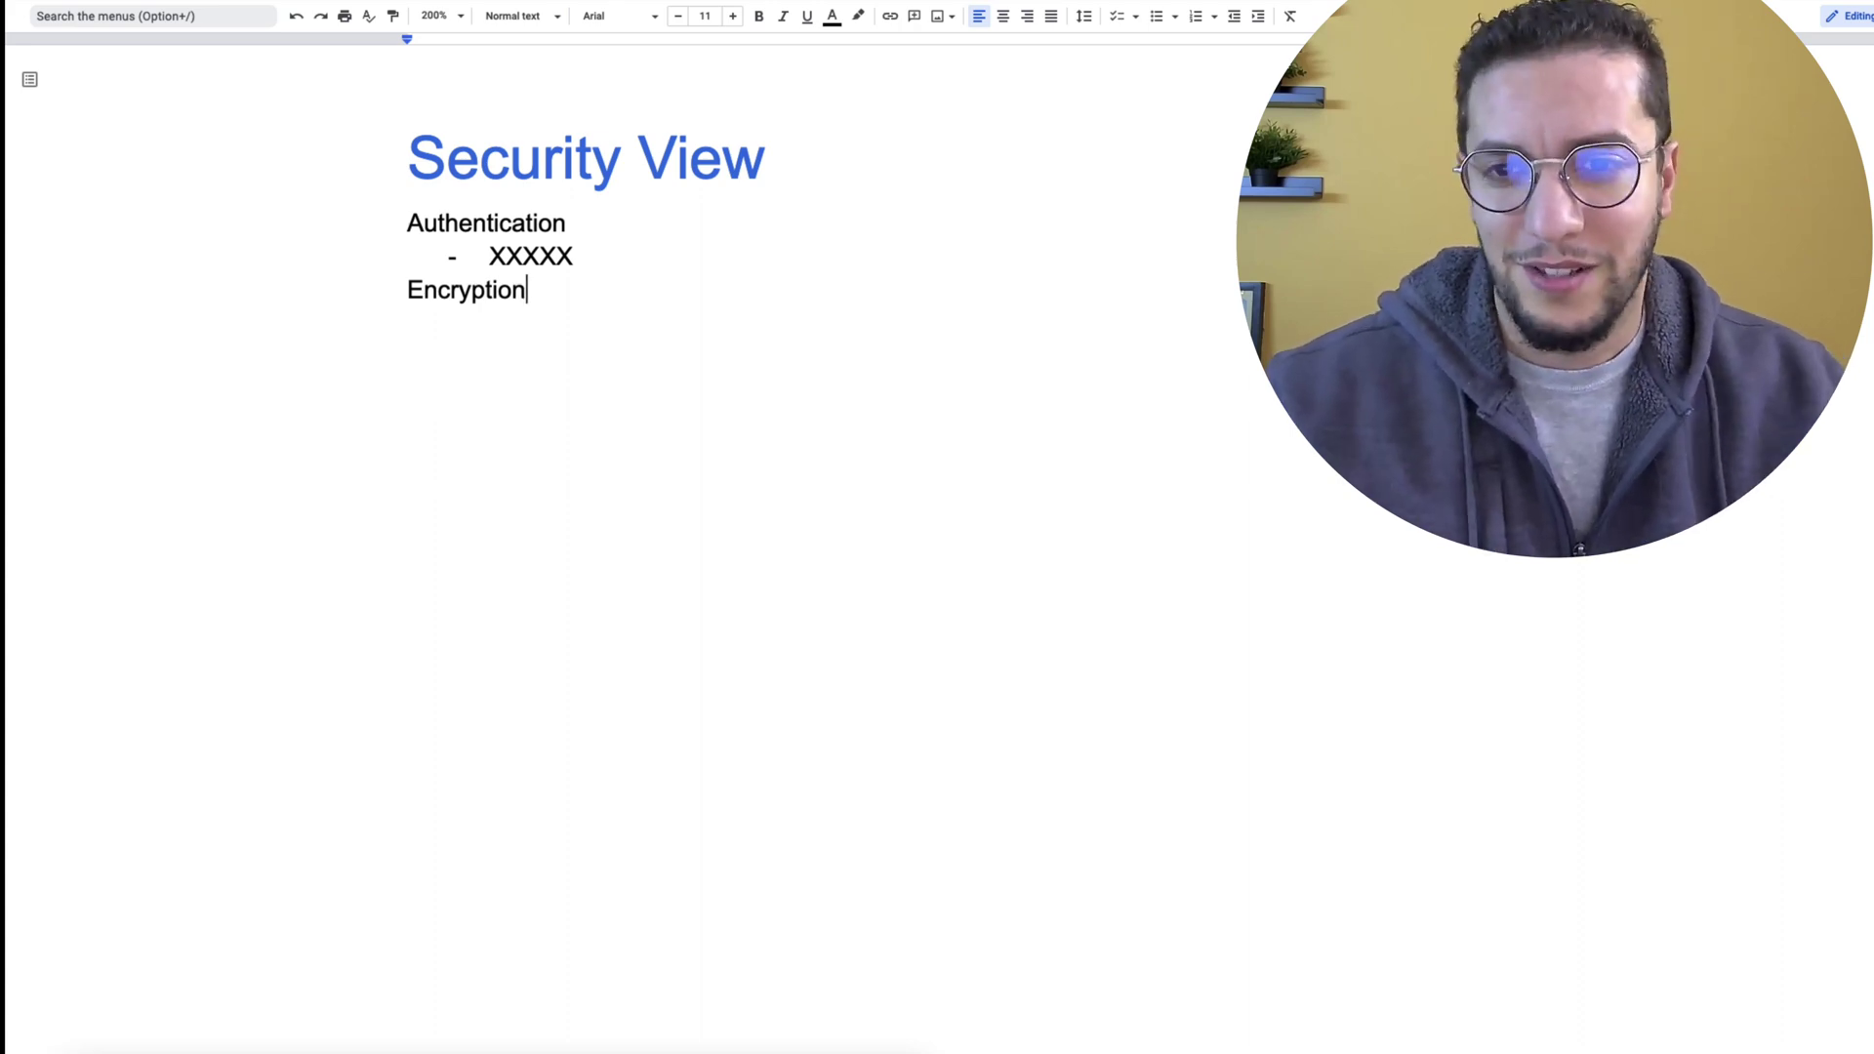
{"action": "key", "text": "super+v"}
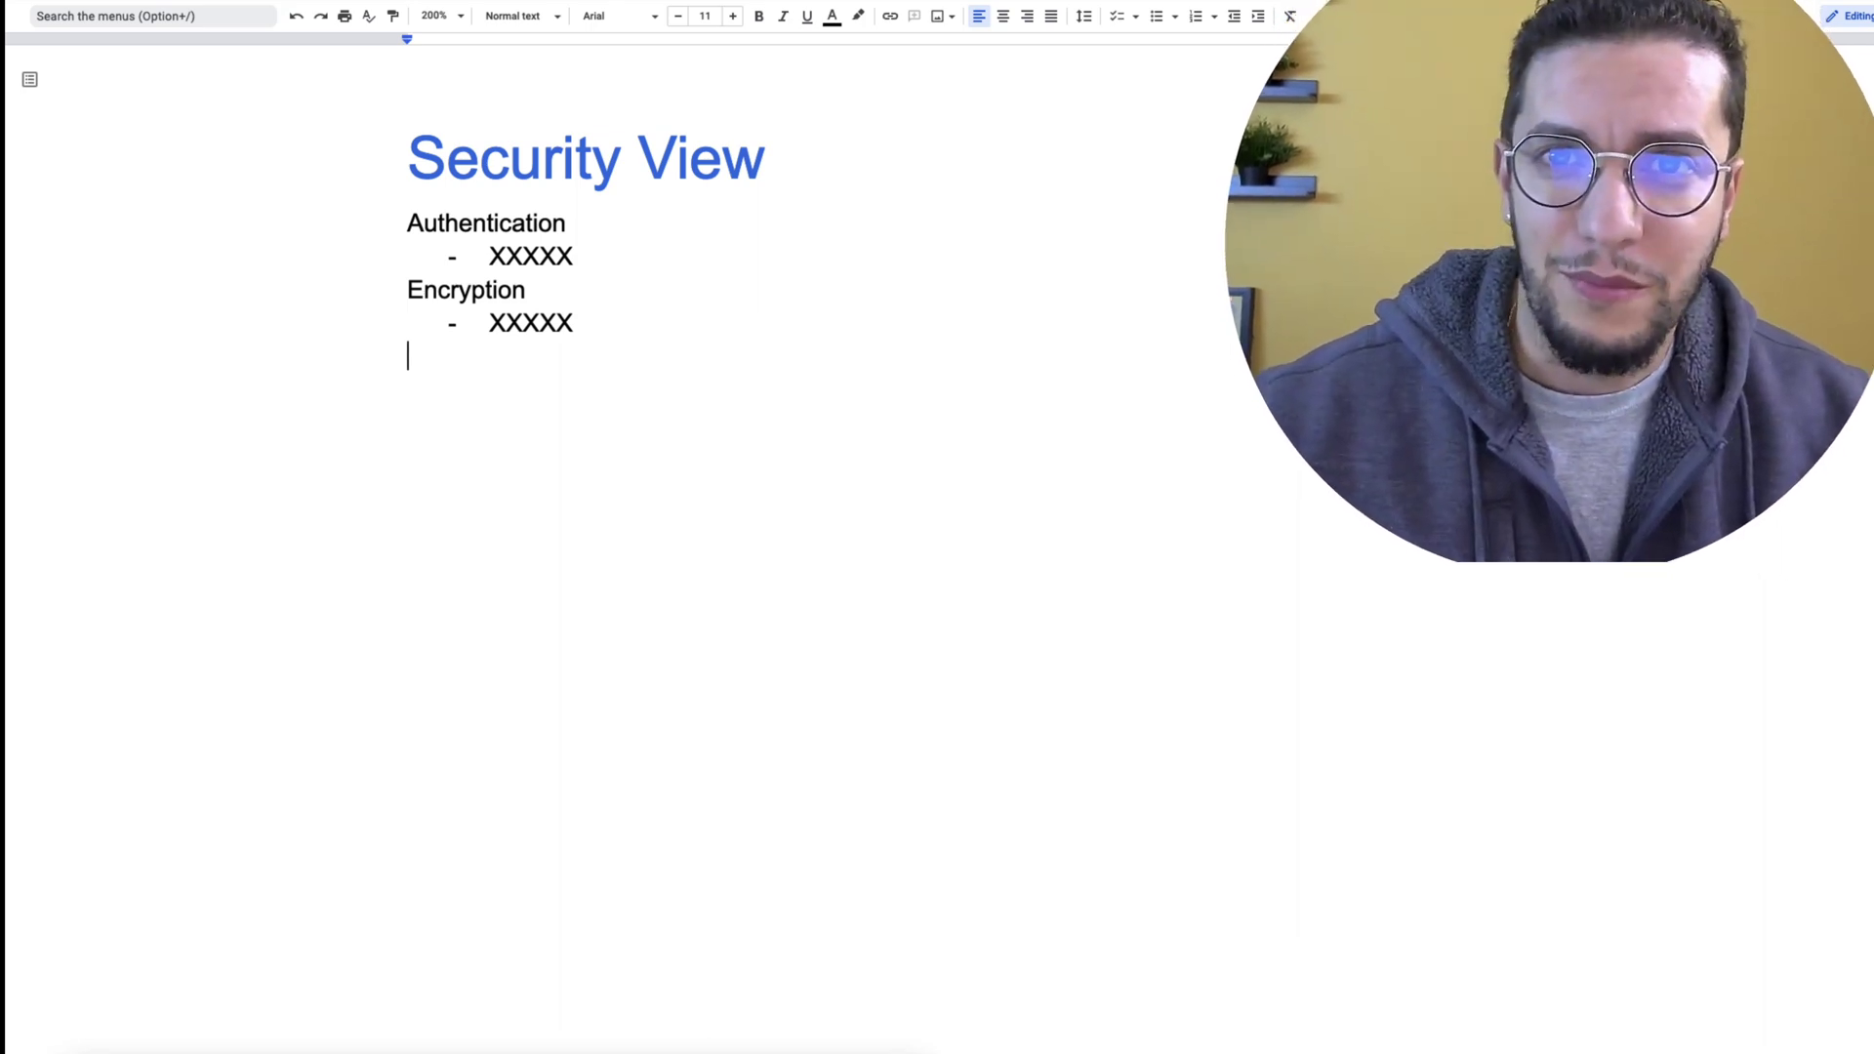
{"action": "type", "text": "Password and c"}
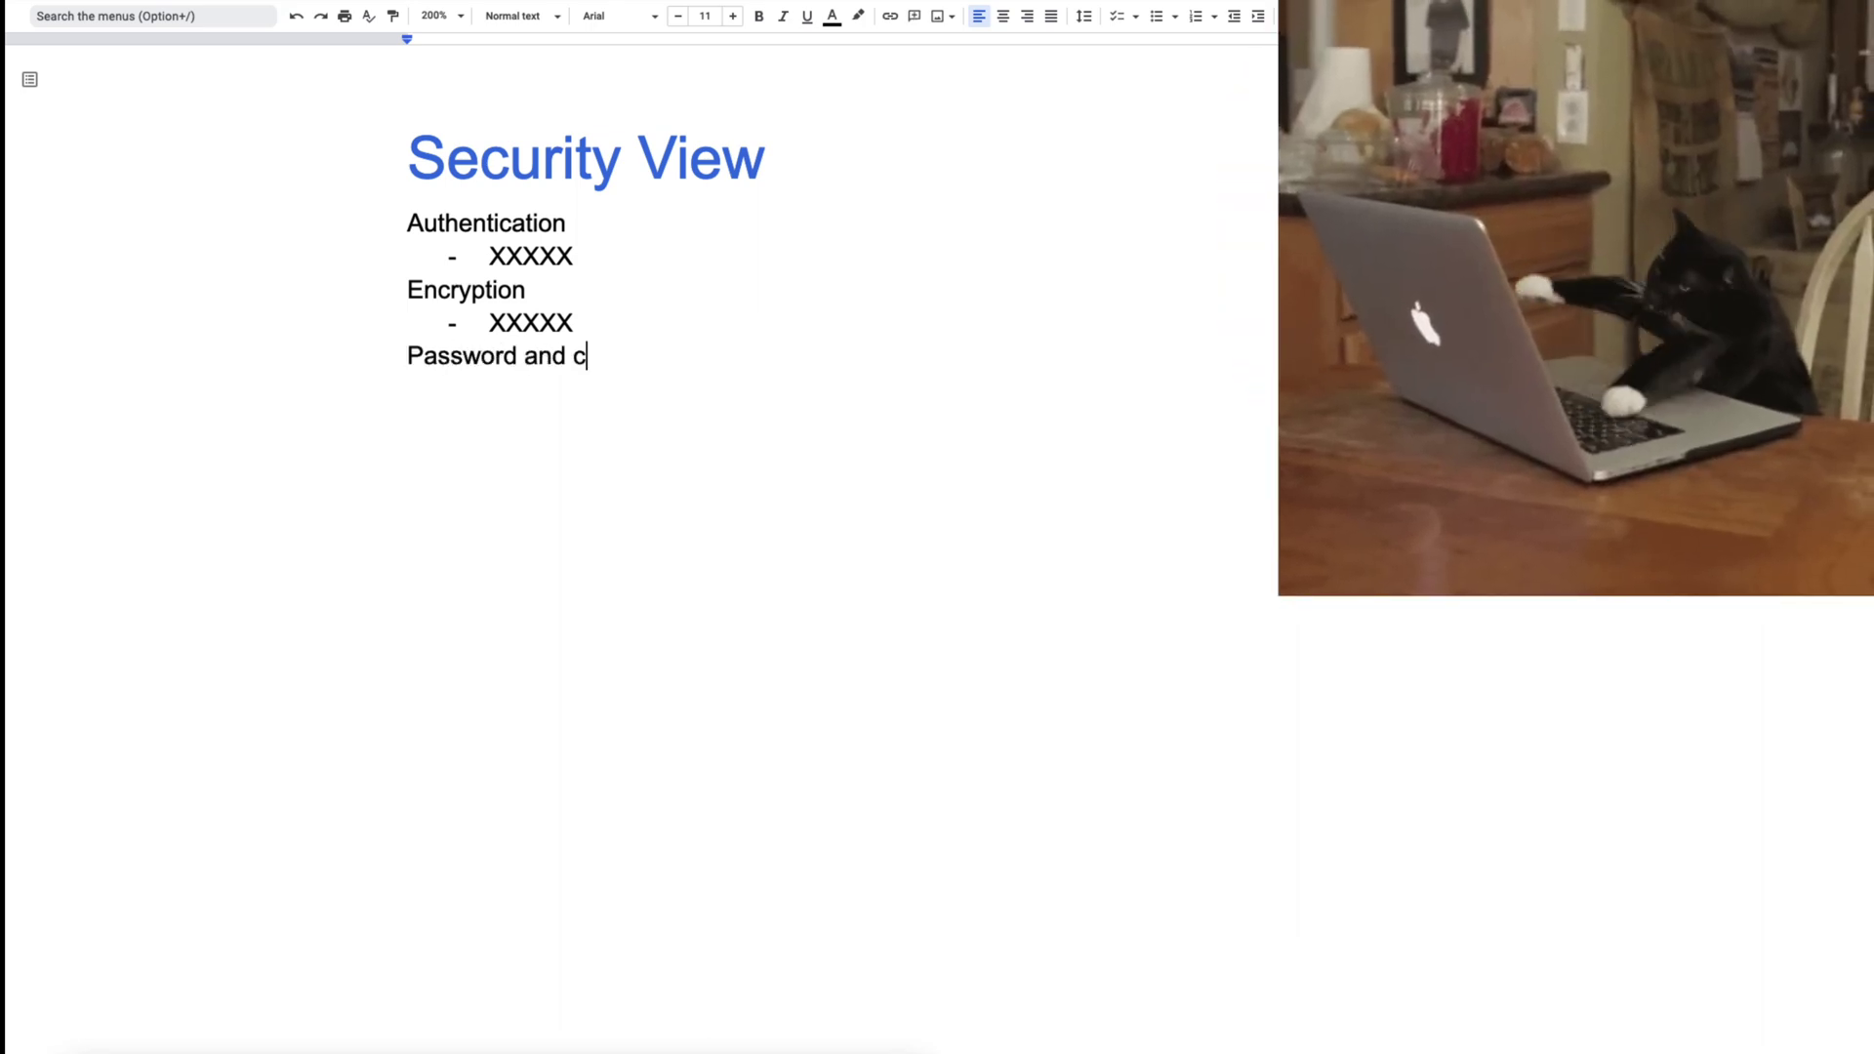
{"action": "type", "text": "redentials "}
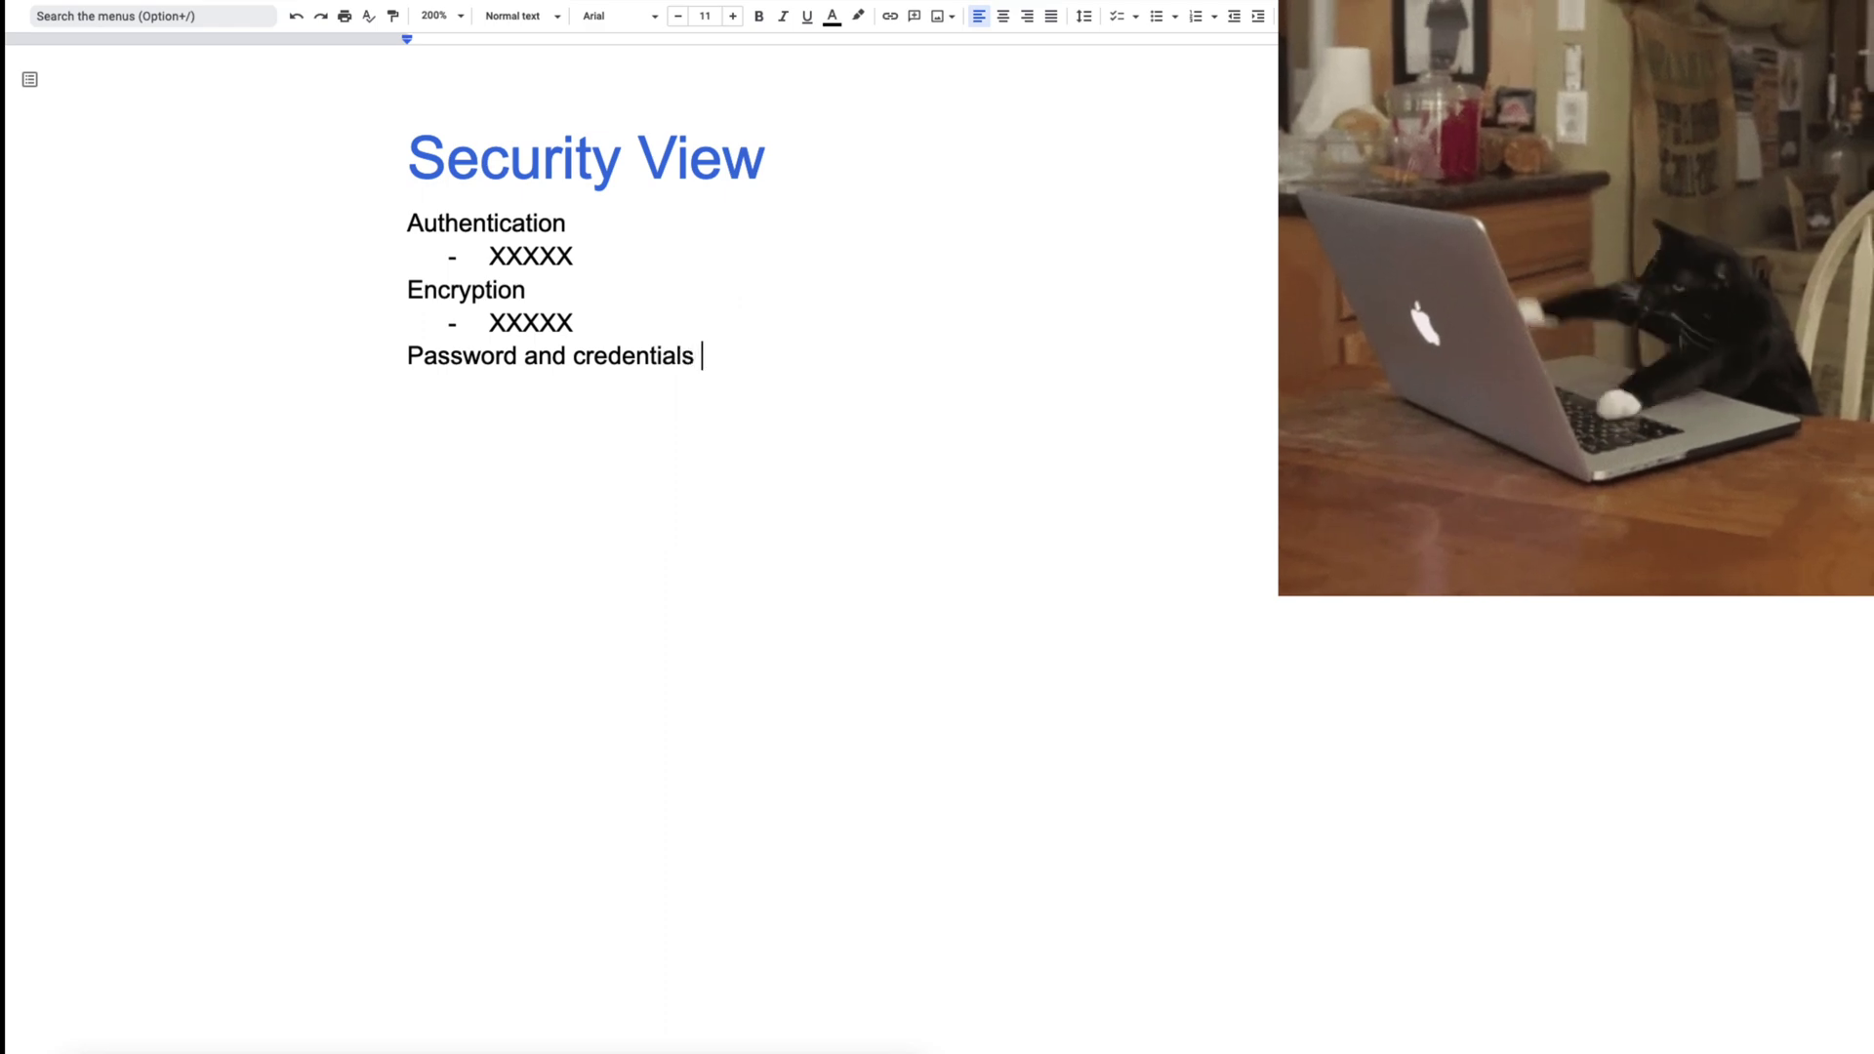
{"action": "type", "text": "policies"}
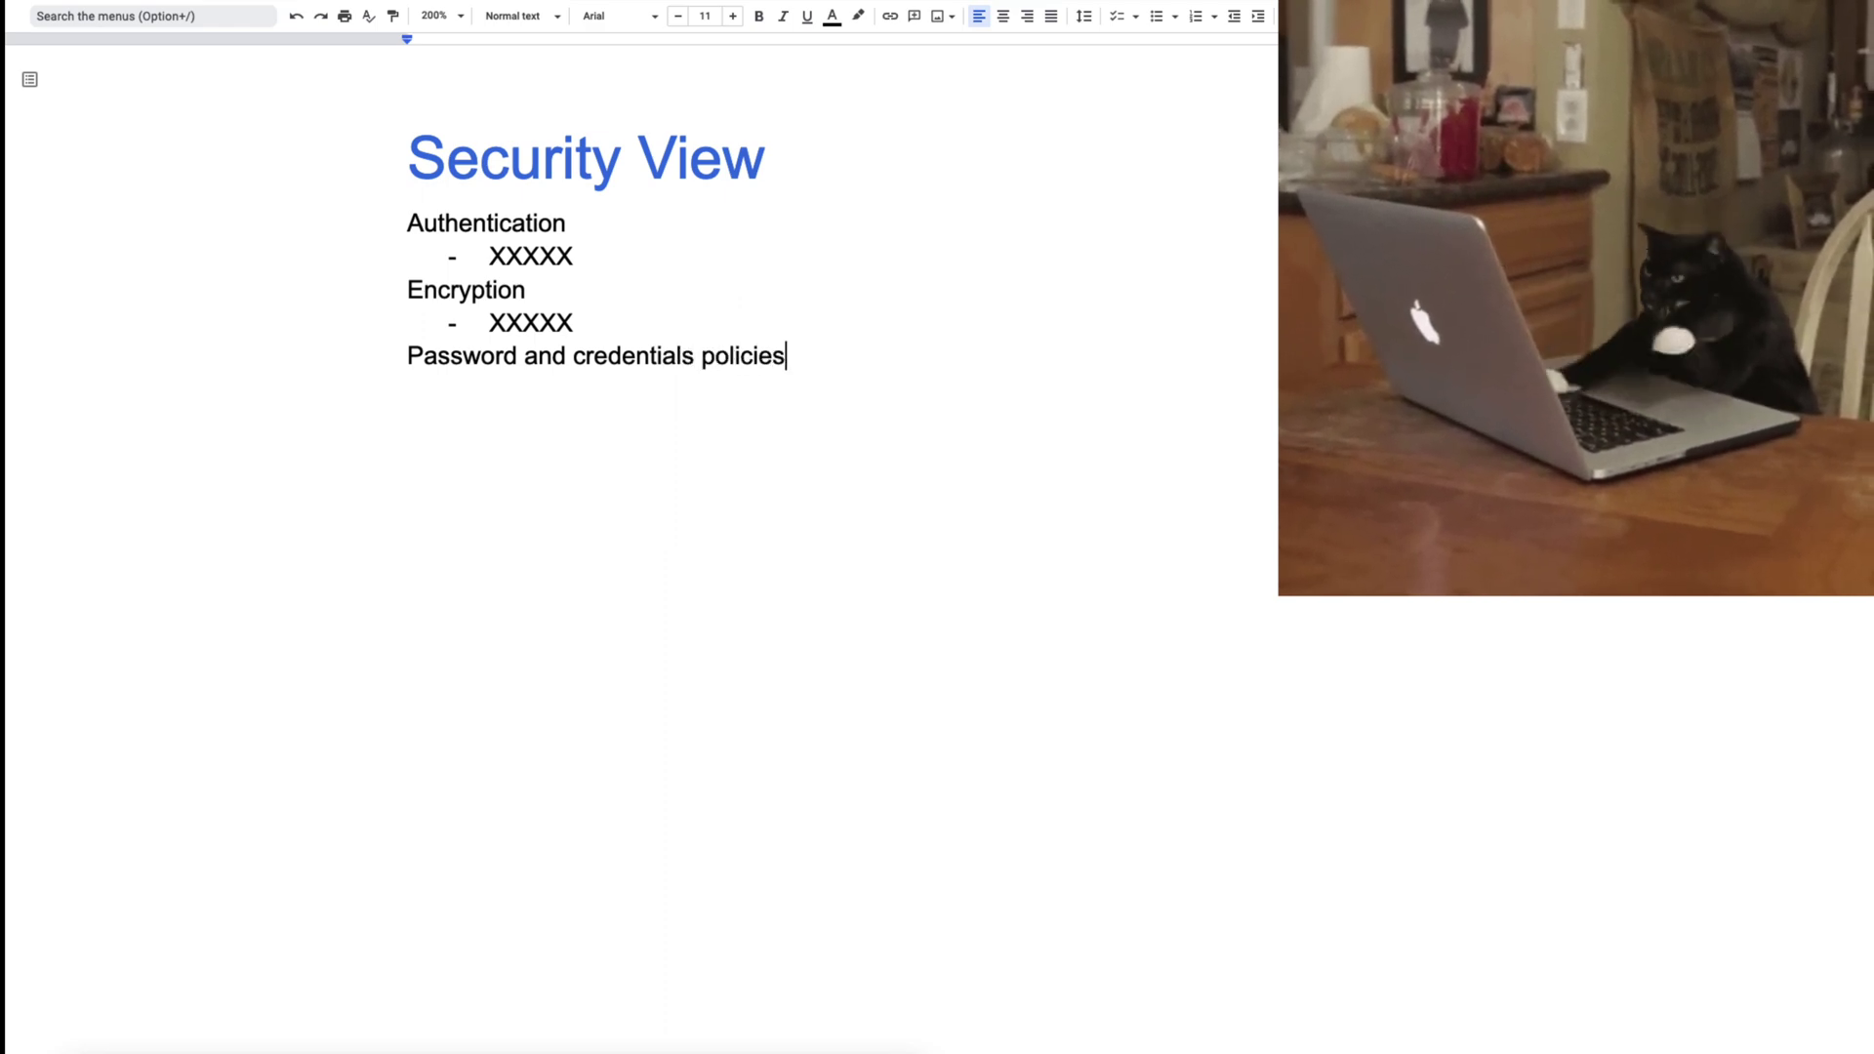
{"action": "key", "text": "Return"}
{"action": "type", "text": "- XXXXX"}
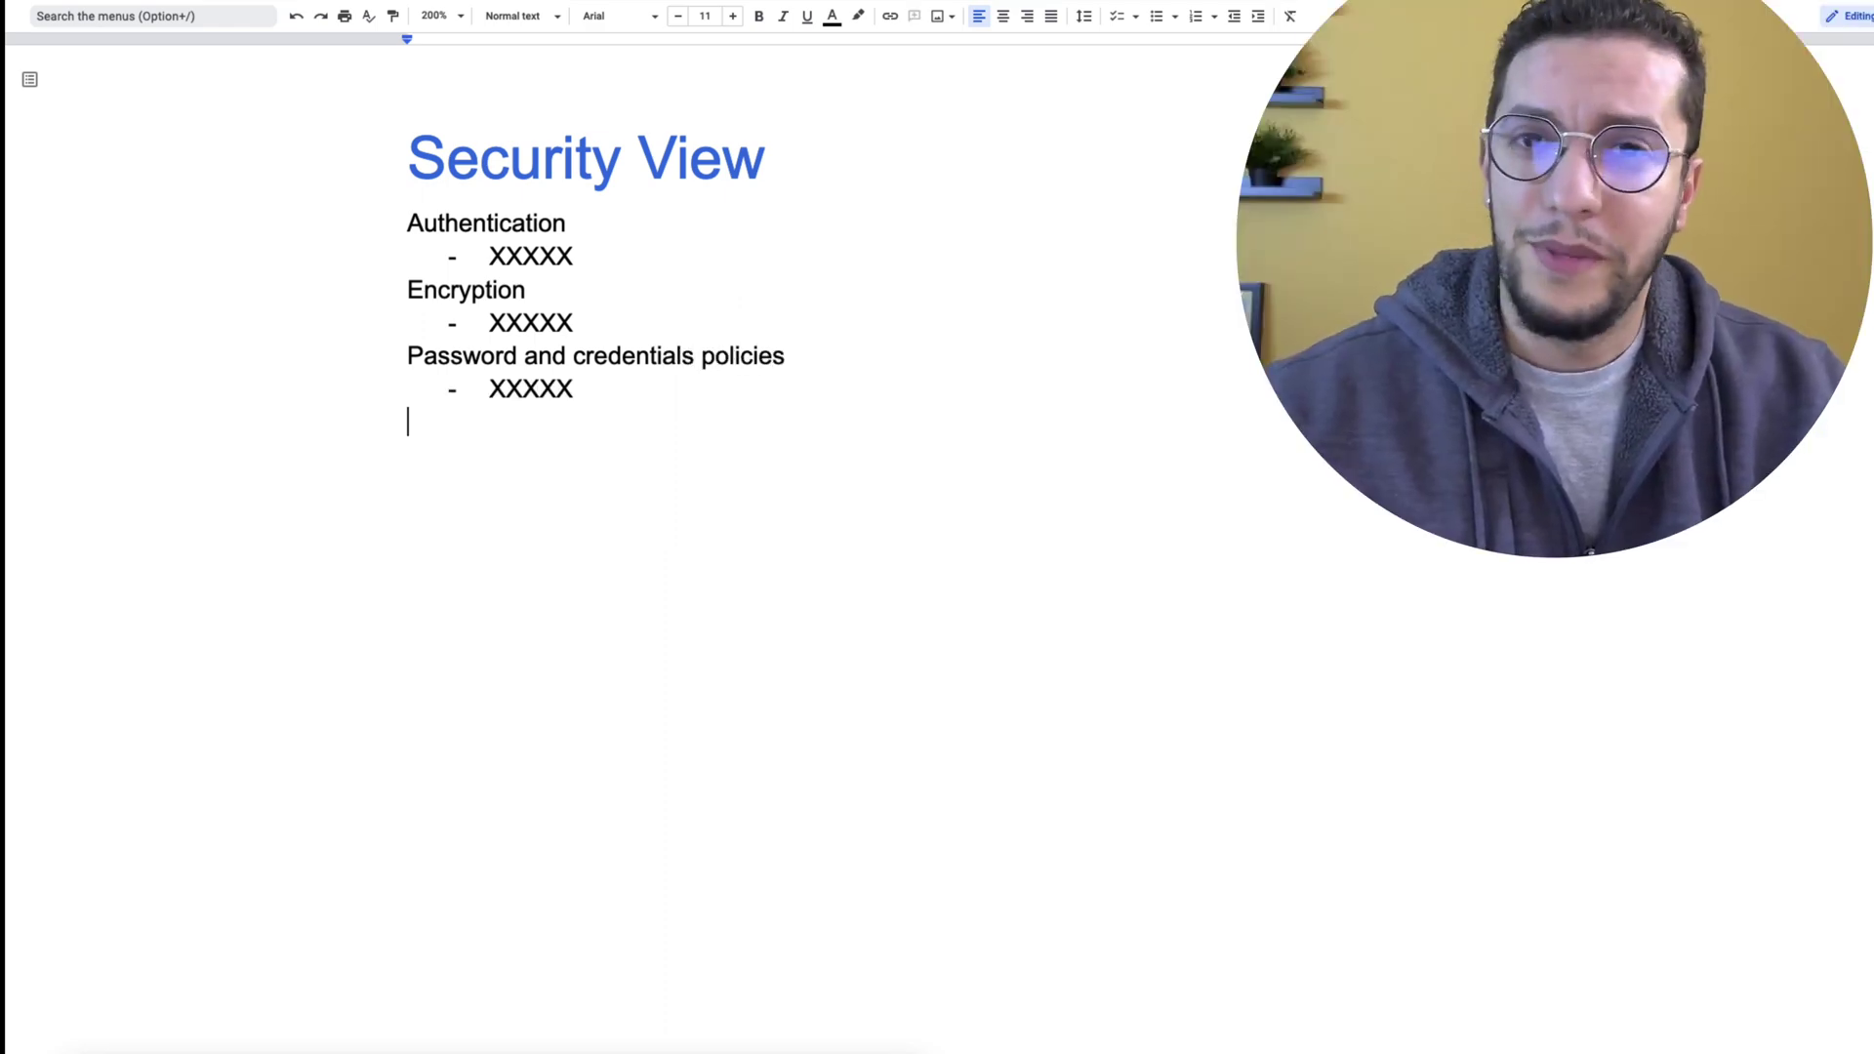
Add a Compliance heading with a '- XXXXX' placeholder item beneath it.
{"action": "key", "text": "Return"}
{"action": "type", "text": "Compliance"}
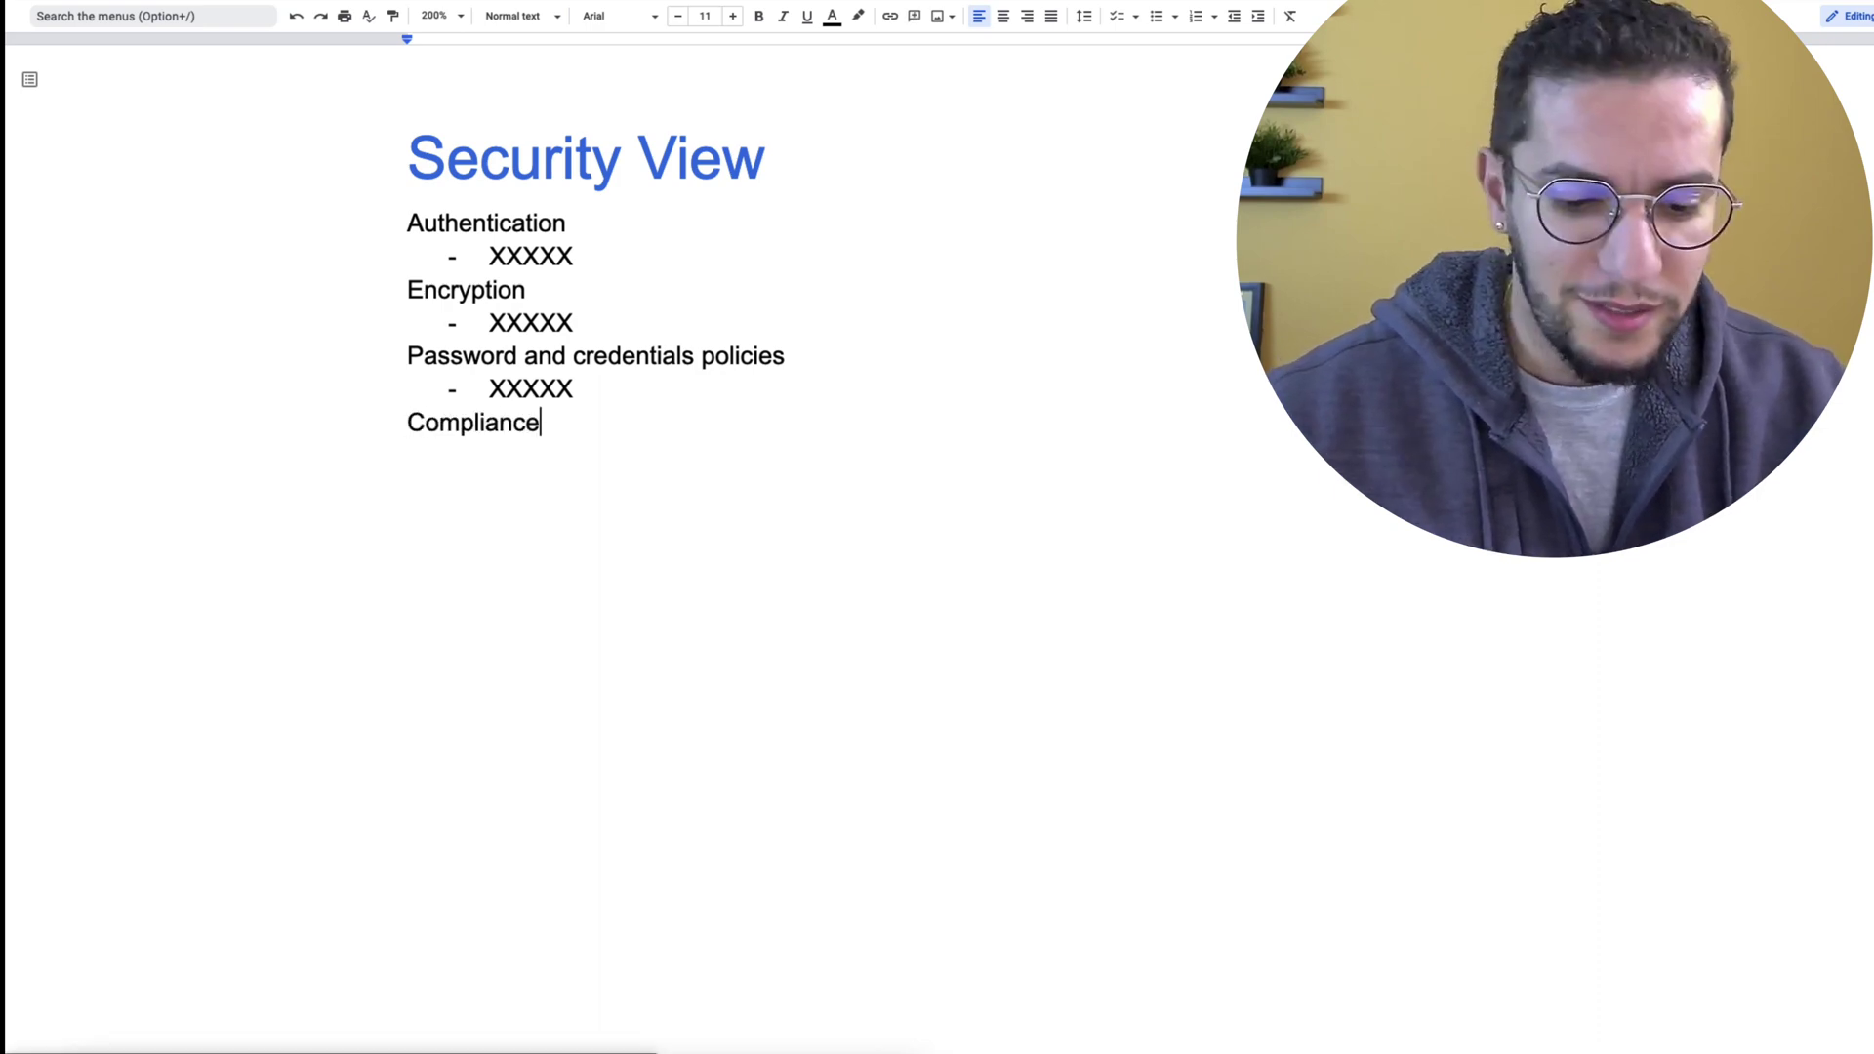
{"action": "key", "text": "Return"}
{"action": "type", "text": "- XXXXX"}
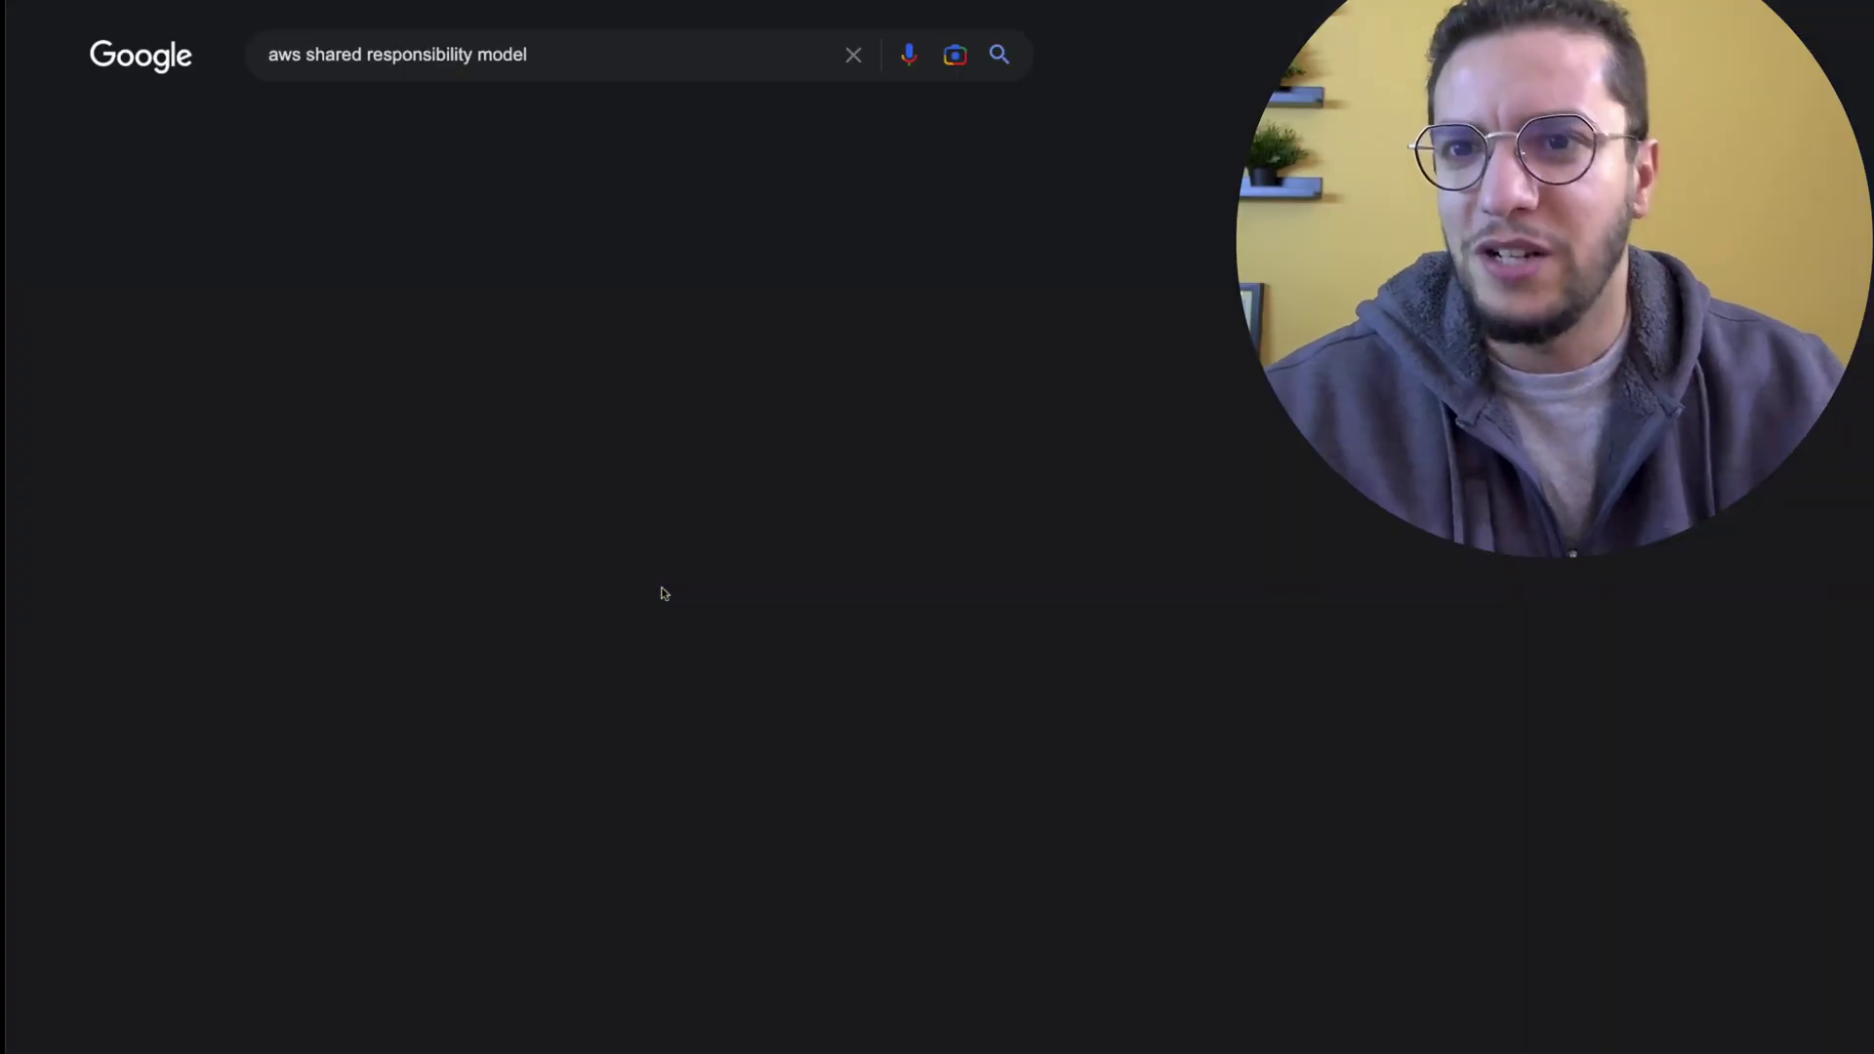
Open the AWS Shared Responsibility Model result and scroll to its responsibility chart.
{"action": "left_click", "coordinate": [677, 255]}
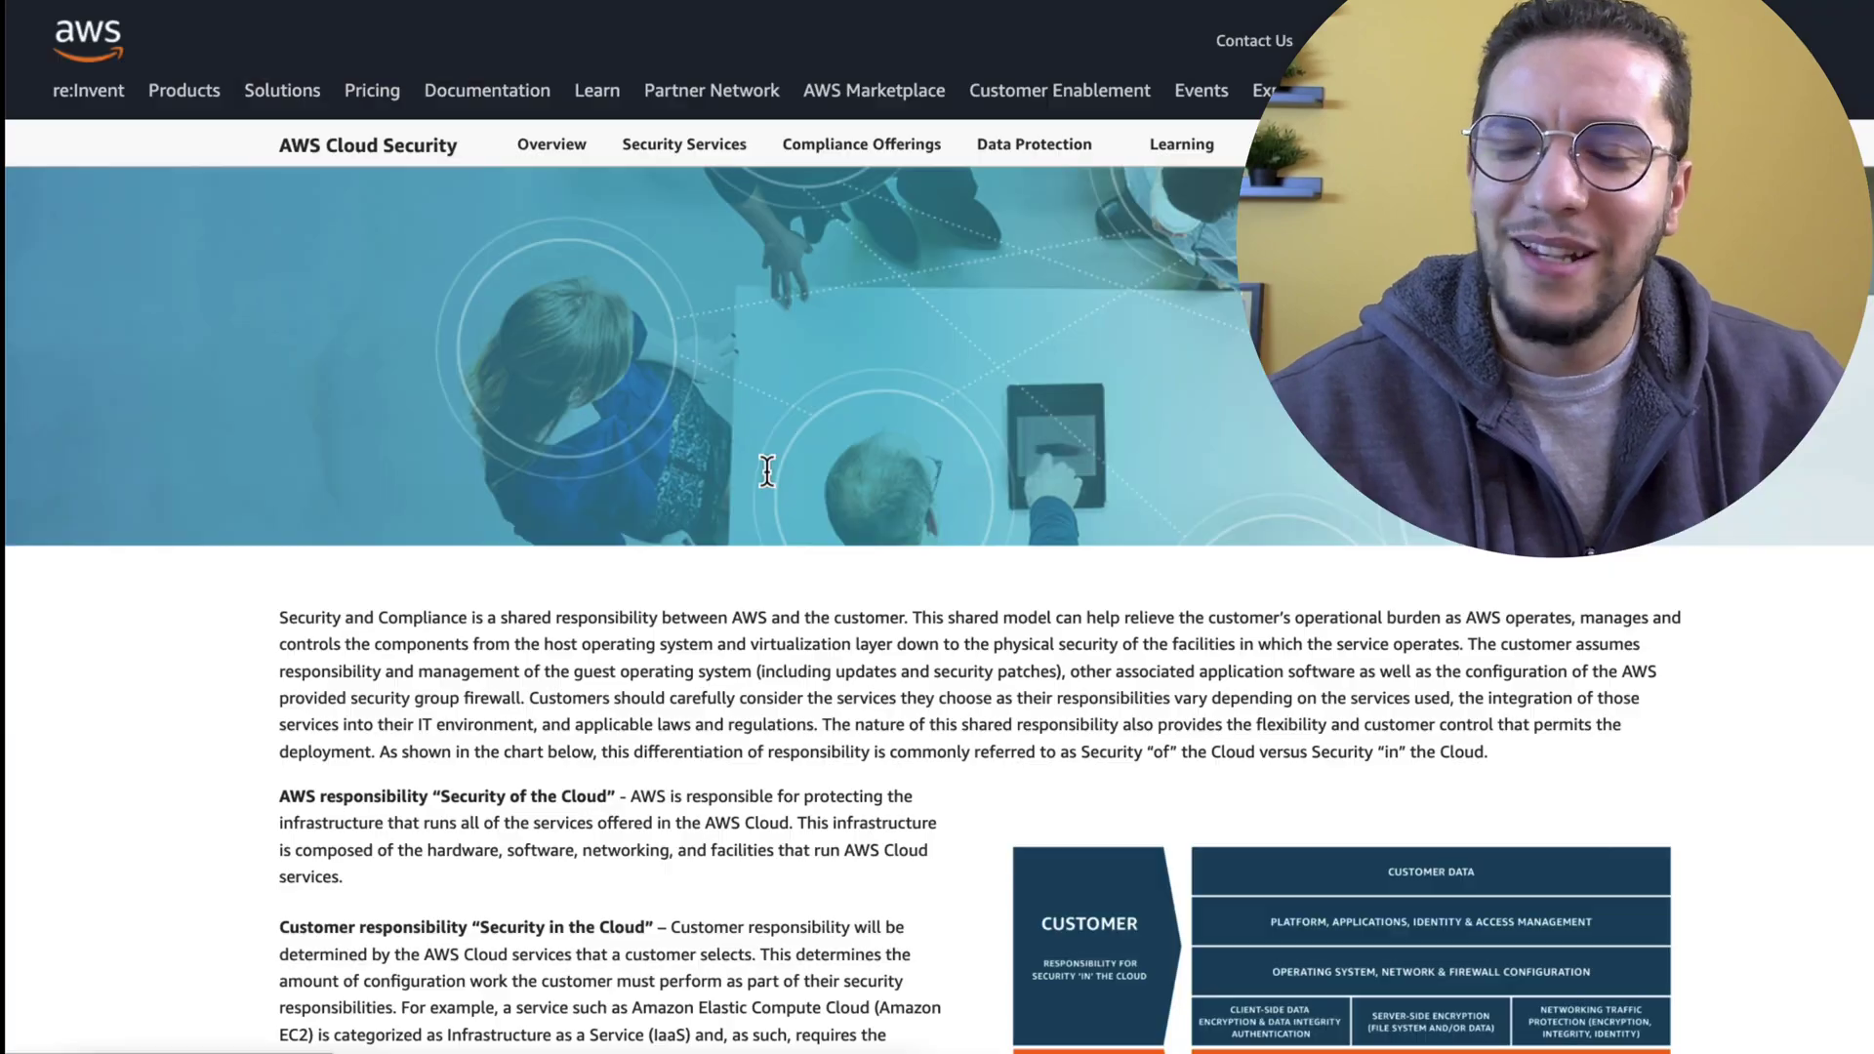
{"action": "scroll", "coordinate": [762, 552], "scroll_direction": "down", "scroll_amount": 5}
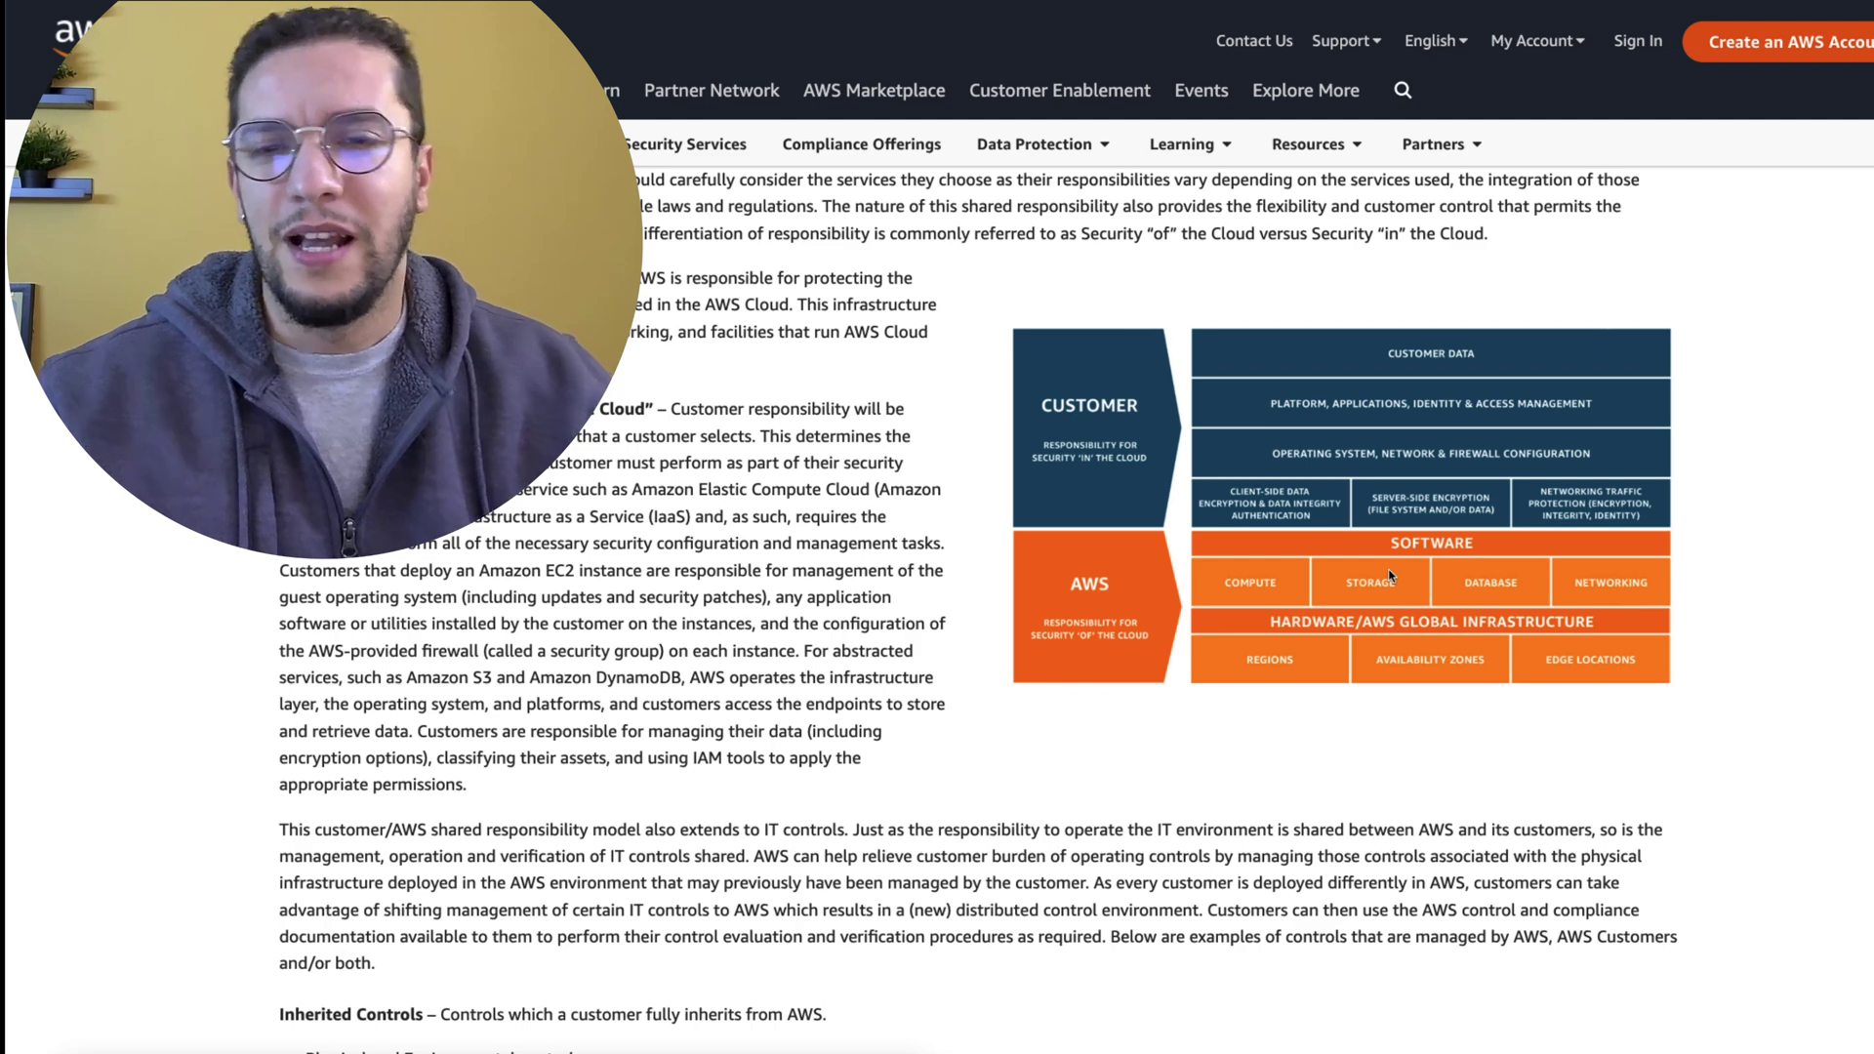
Zoom in on the shared responsibility page and scroll down through the chart.
{"action": "key", "text": "ctrl+plus"}
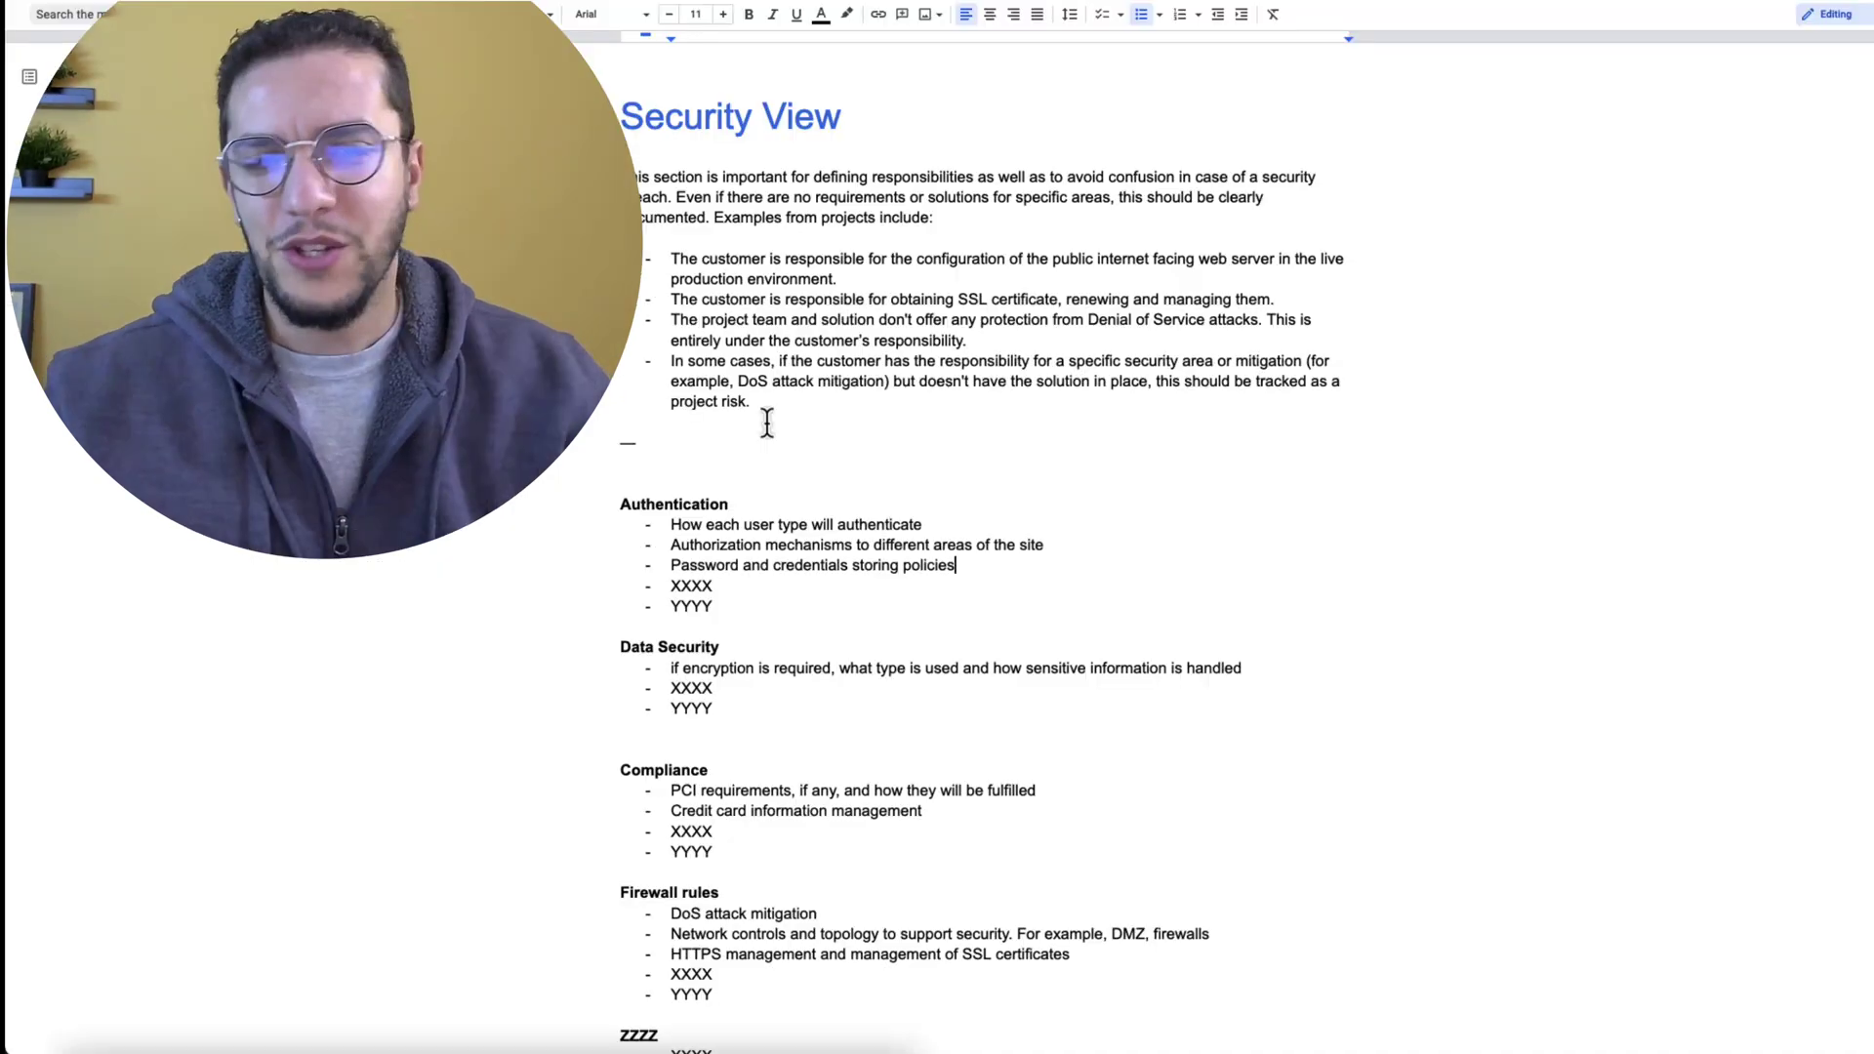
{"action": "scroll", "coordinate": [767, 421], "scroll_direction": "down", "scroll_amount": 2}
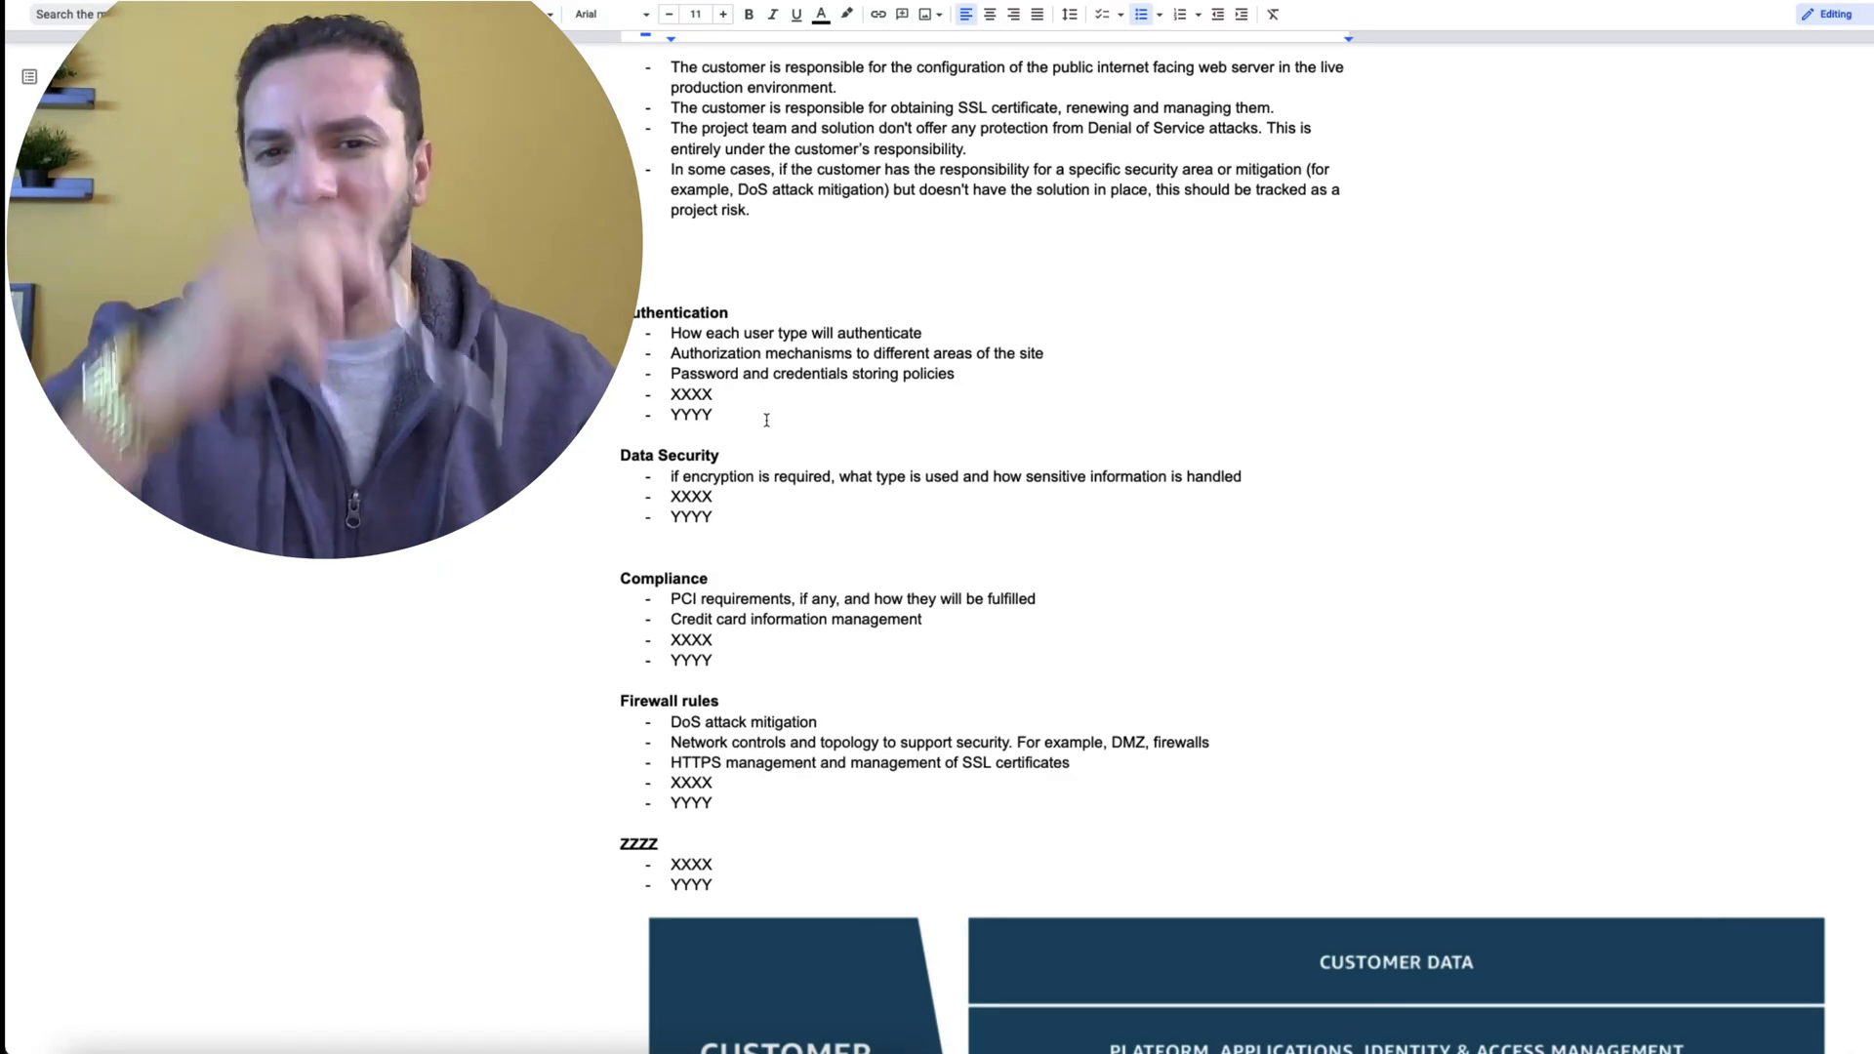
Copy 07. Security View, rename the copy 08. Integration View, and open Lucidchart's Conceptual View page.
{"action": "scroll", "coordinate": [767, 418], "scroll_direction": "down", "scroll_amount": 4}
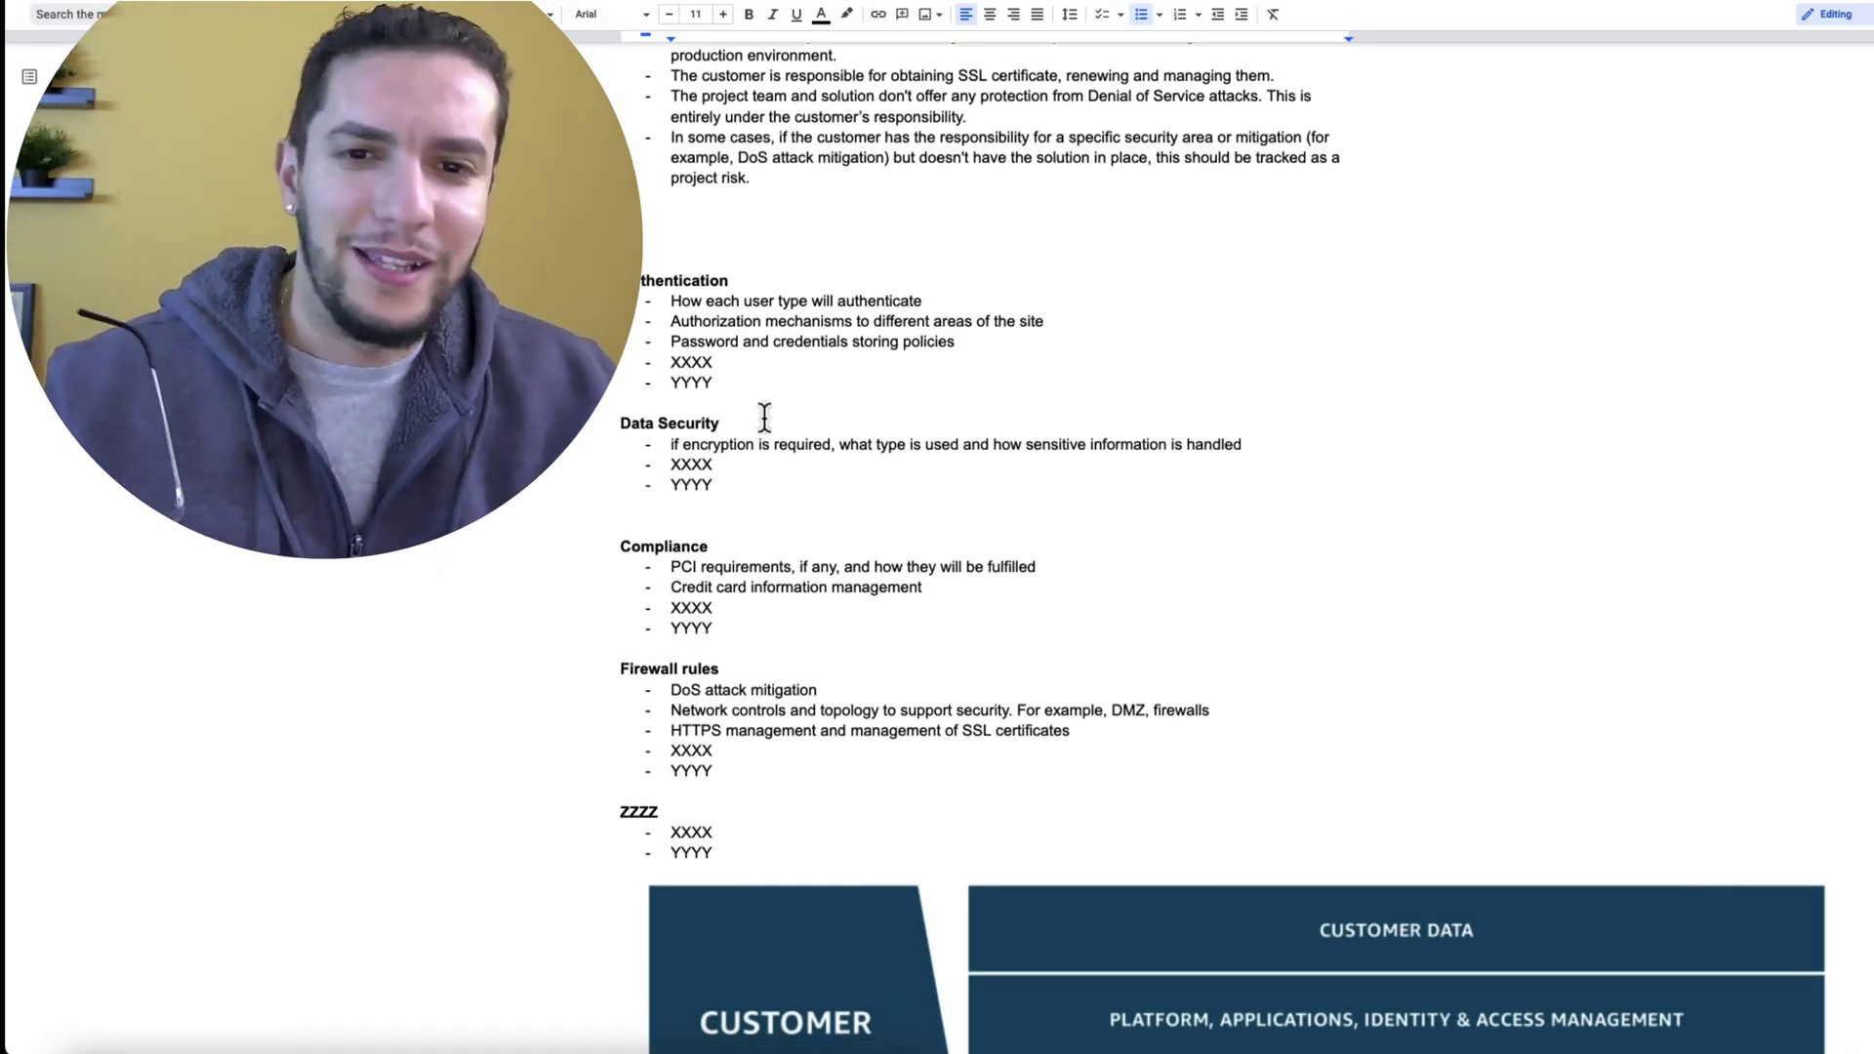
{"action": "scroll", "coordinate": [763, 416], "scroll_direction": "down", "scroll_amount": 3}
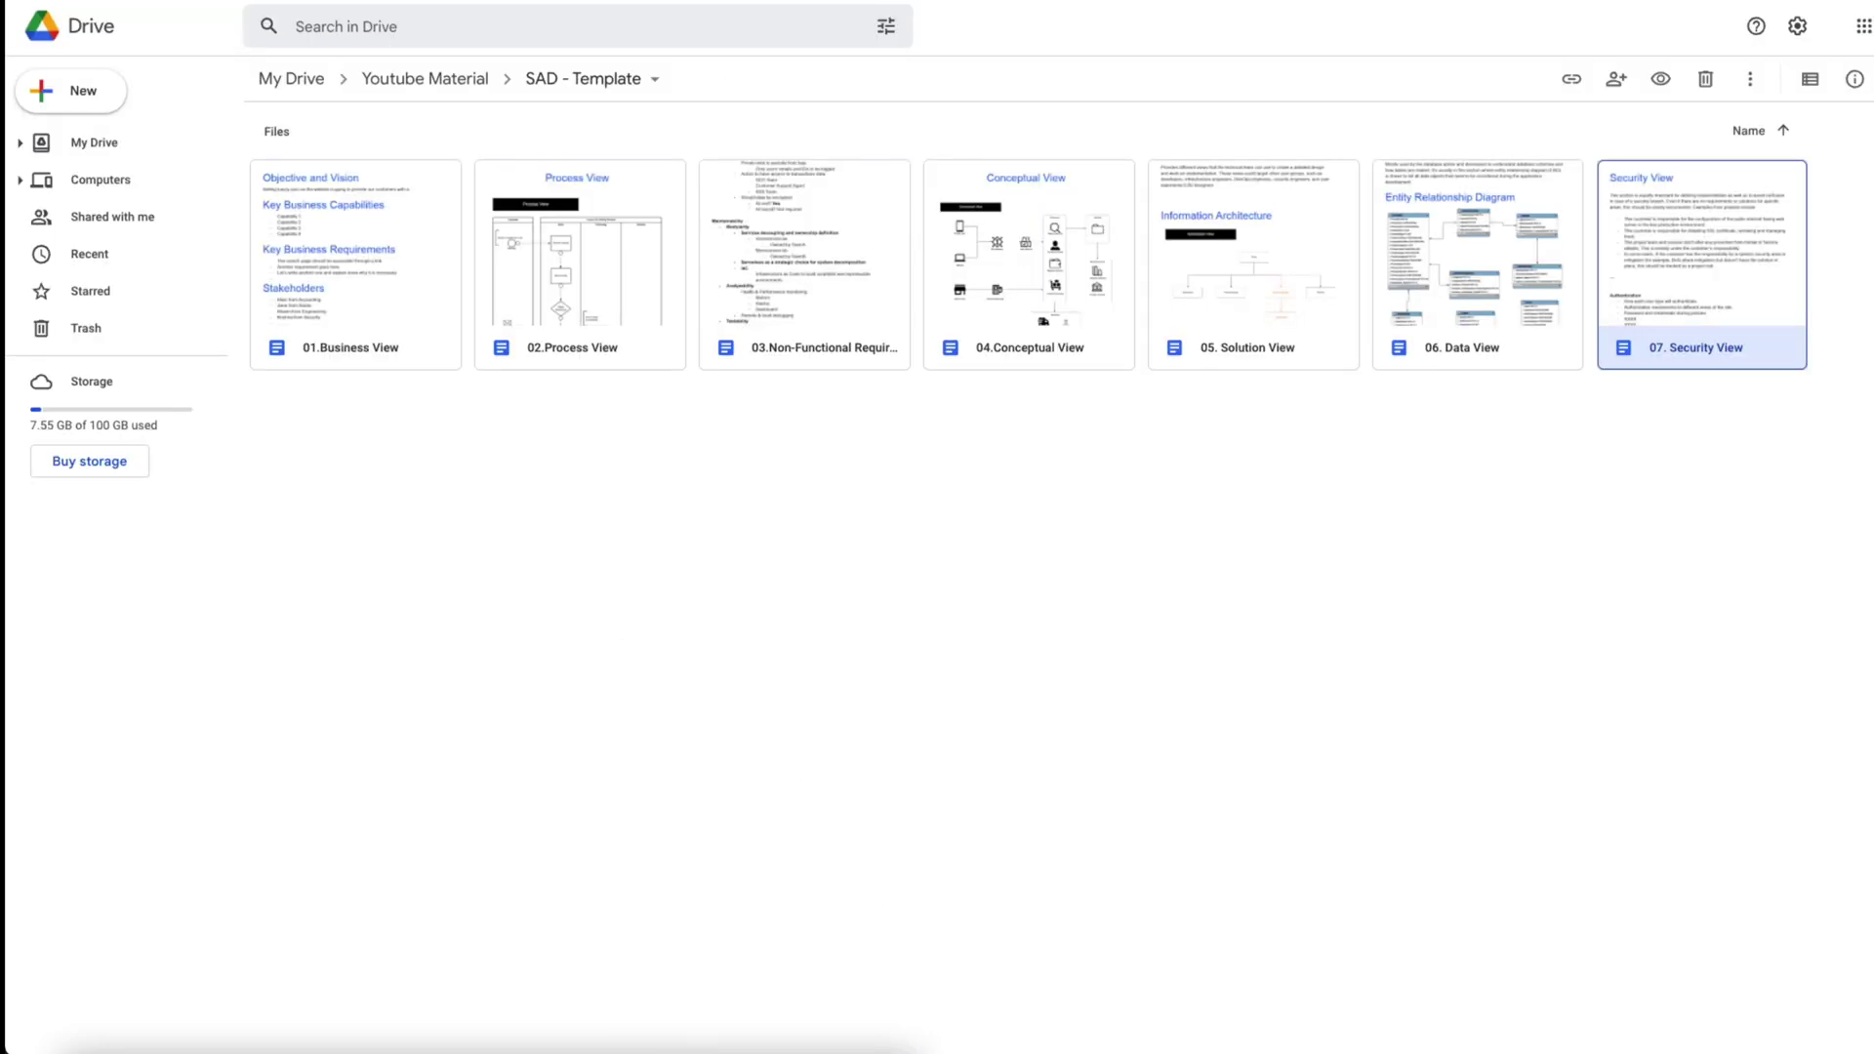
{"action": "left_click", "coordinate": [880, 605]}
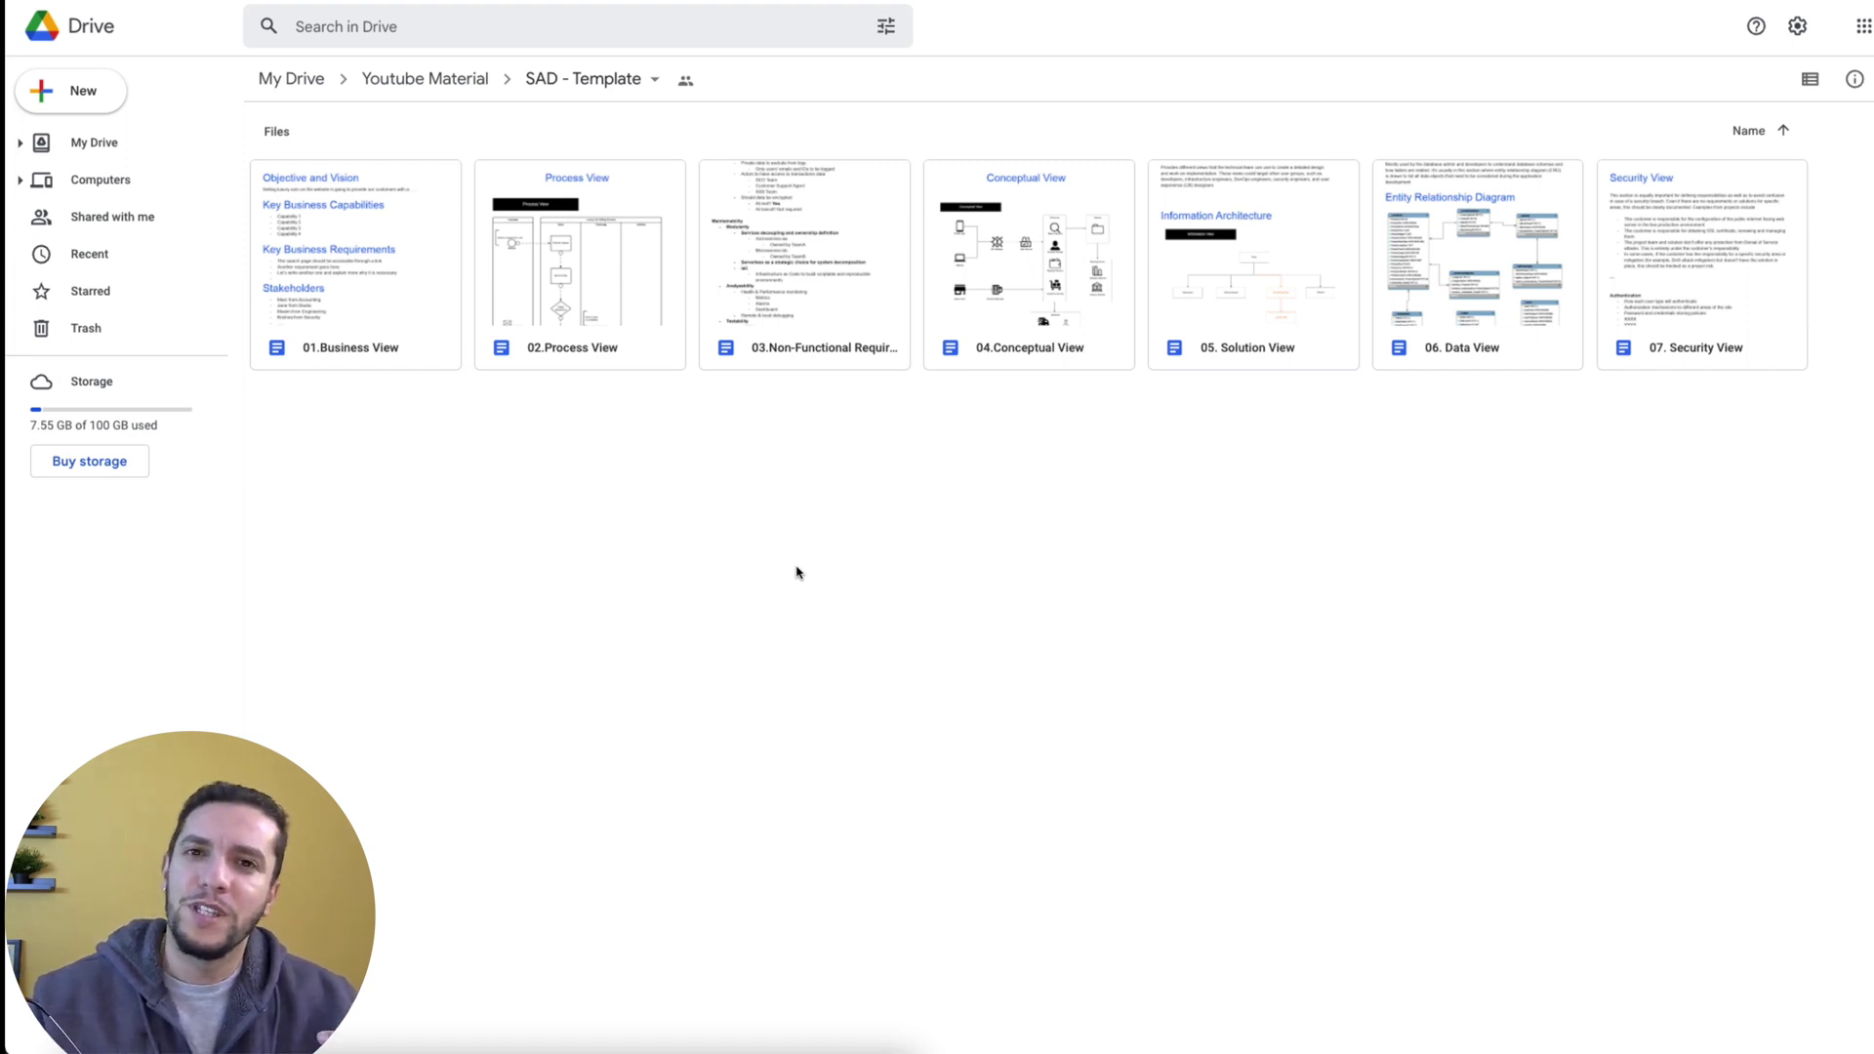
{"action": "left_click", "coordinate": [1656, 256]}
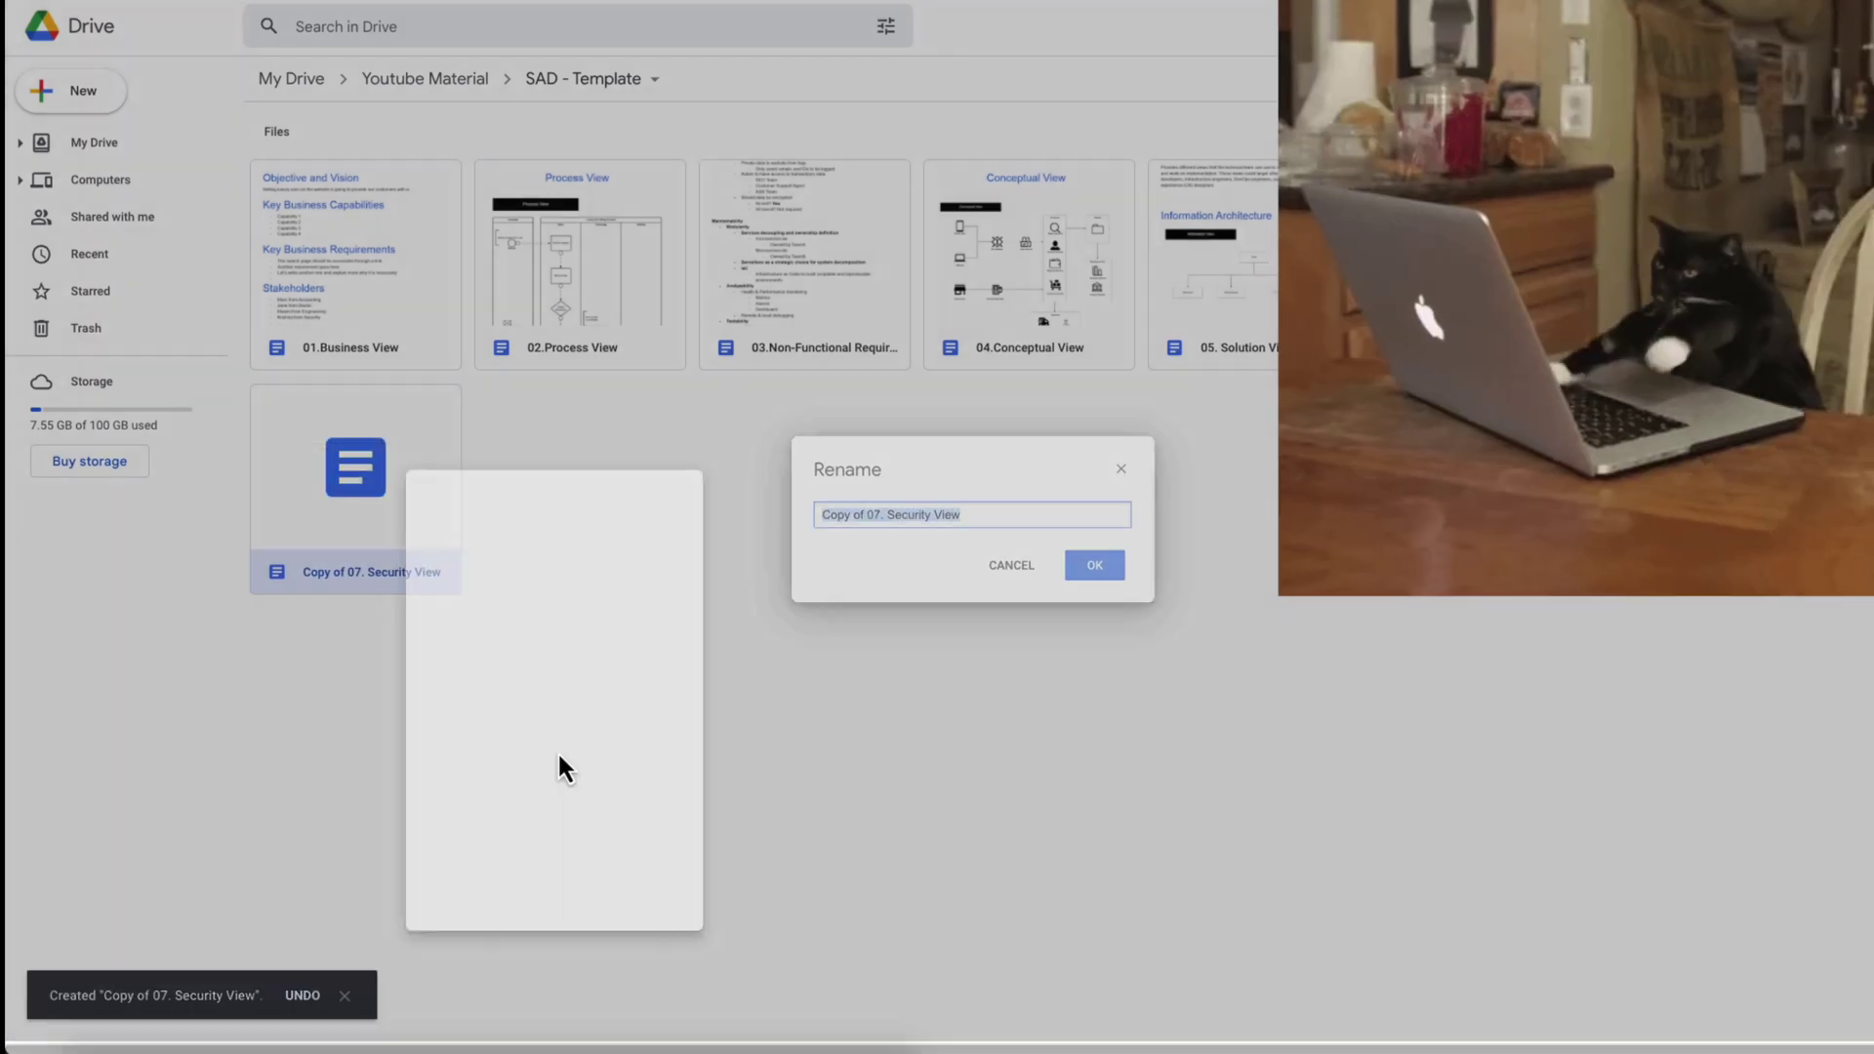
{"action": "type", "text": "08. Intrgati View"}
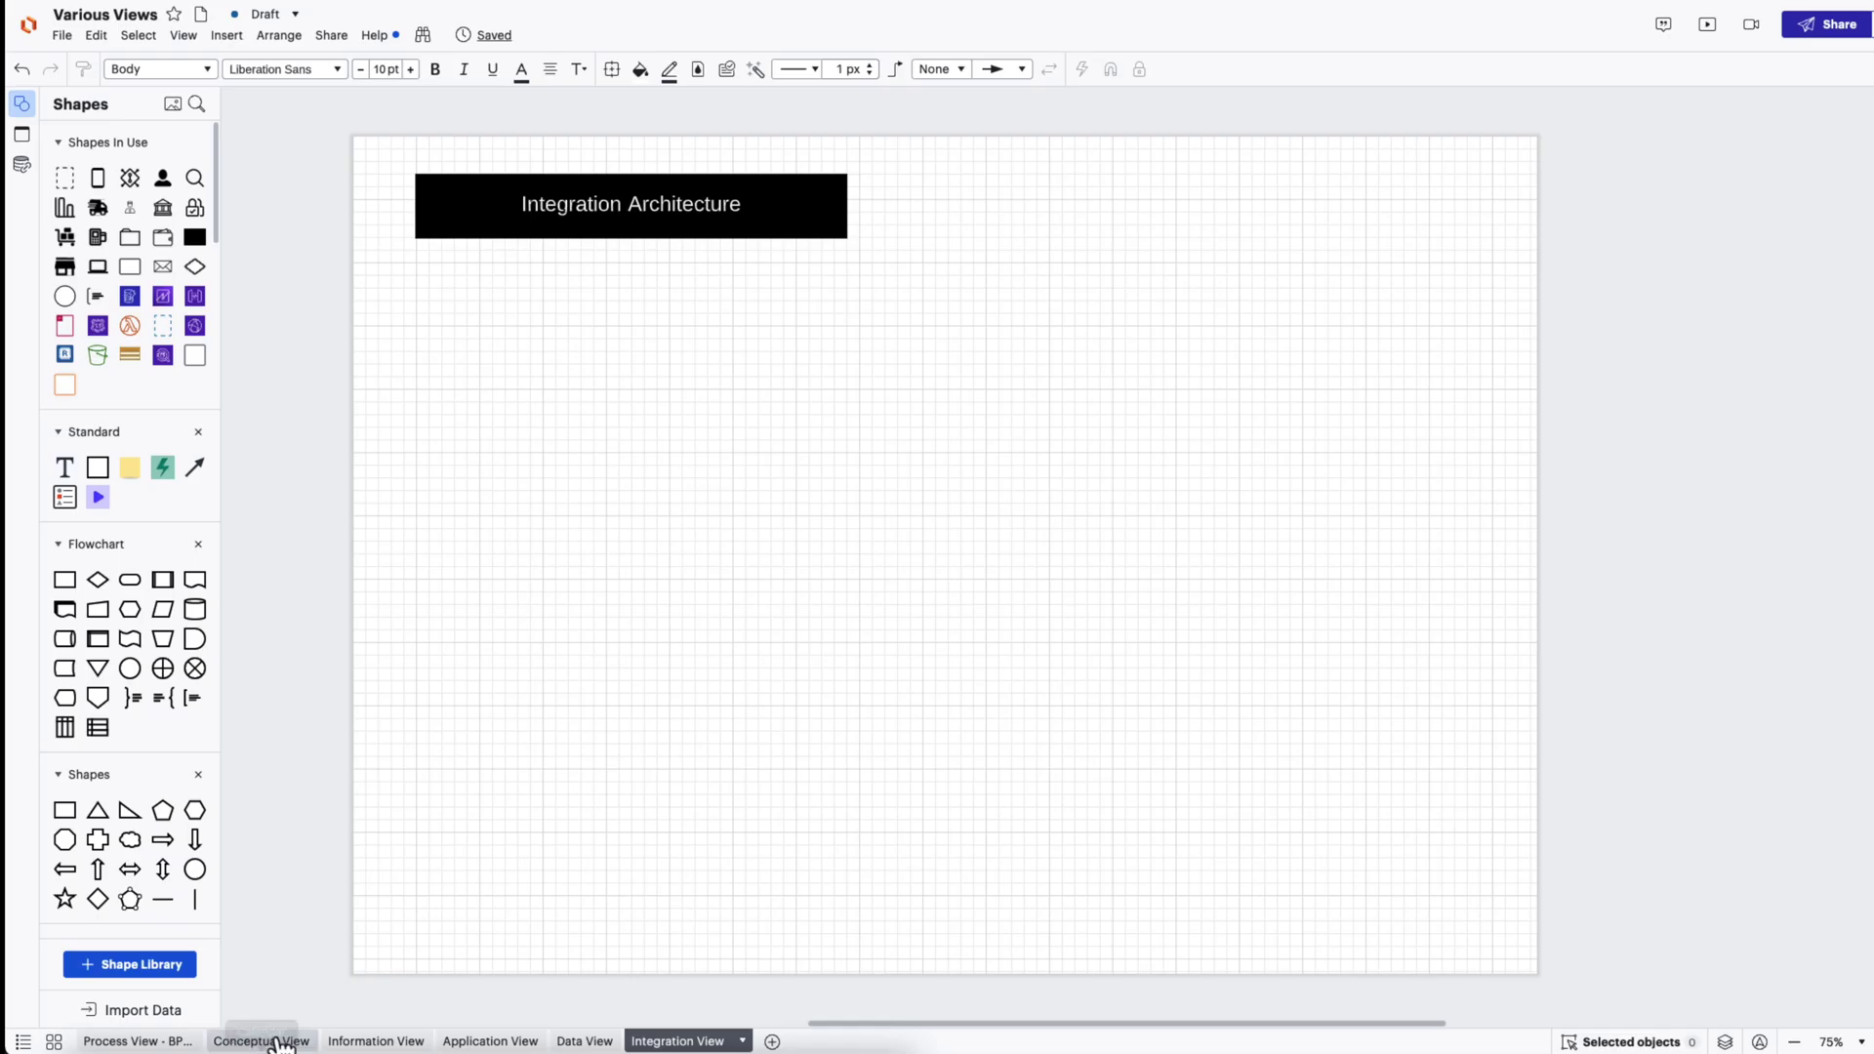
{"action": "left_click", "coordinate": [262, 1040]}
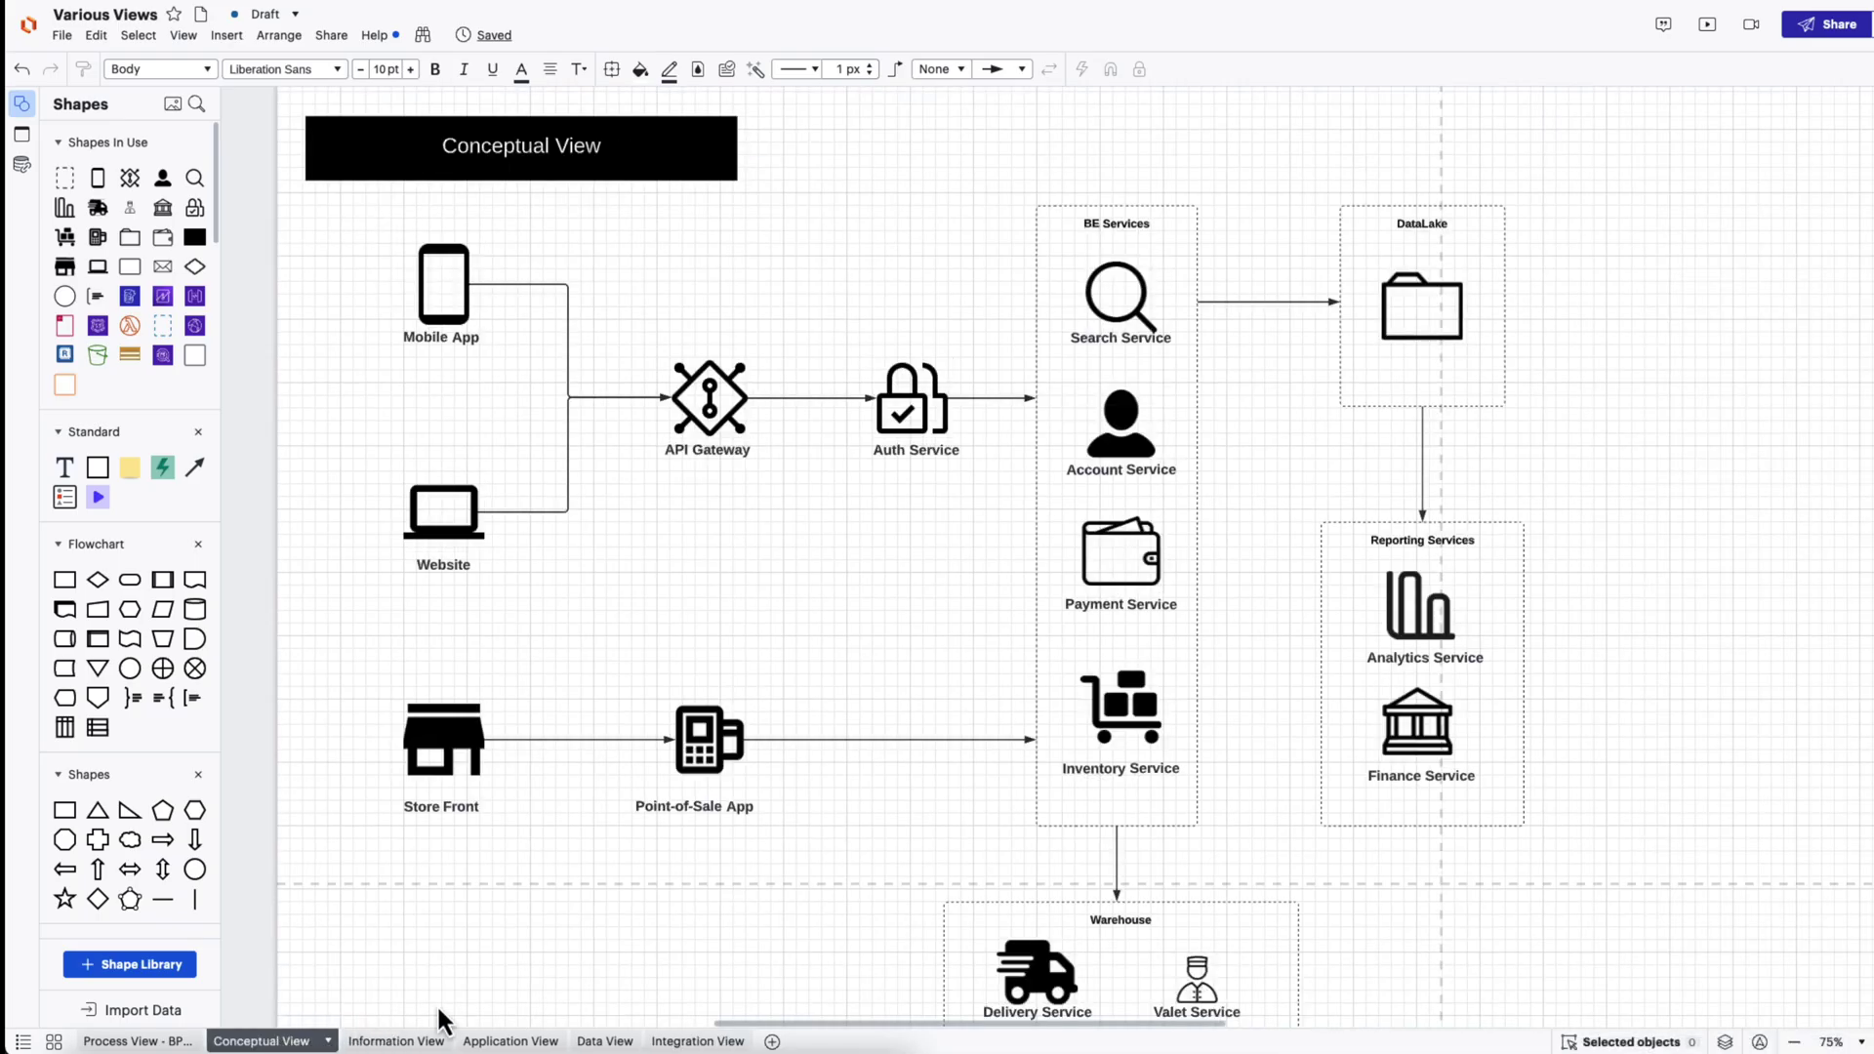
Copy the entire Conceptual View diagram and paste it onto the Integration View page.
{"action": "scroll", "coordinate": [449, 998], "scroll_direction": "down", "scroll_amount": 1}
{"action": "scroll", "coordinate": [458, 993], "scroll_direction": "right", "scroll_amount": 2}
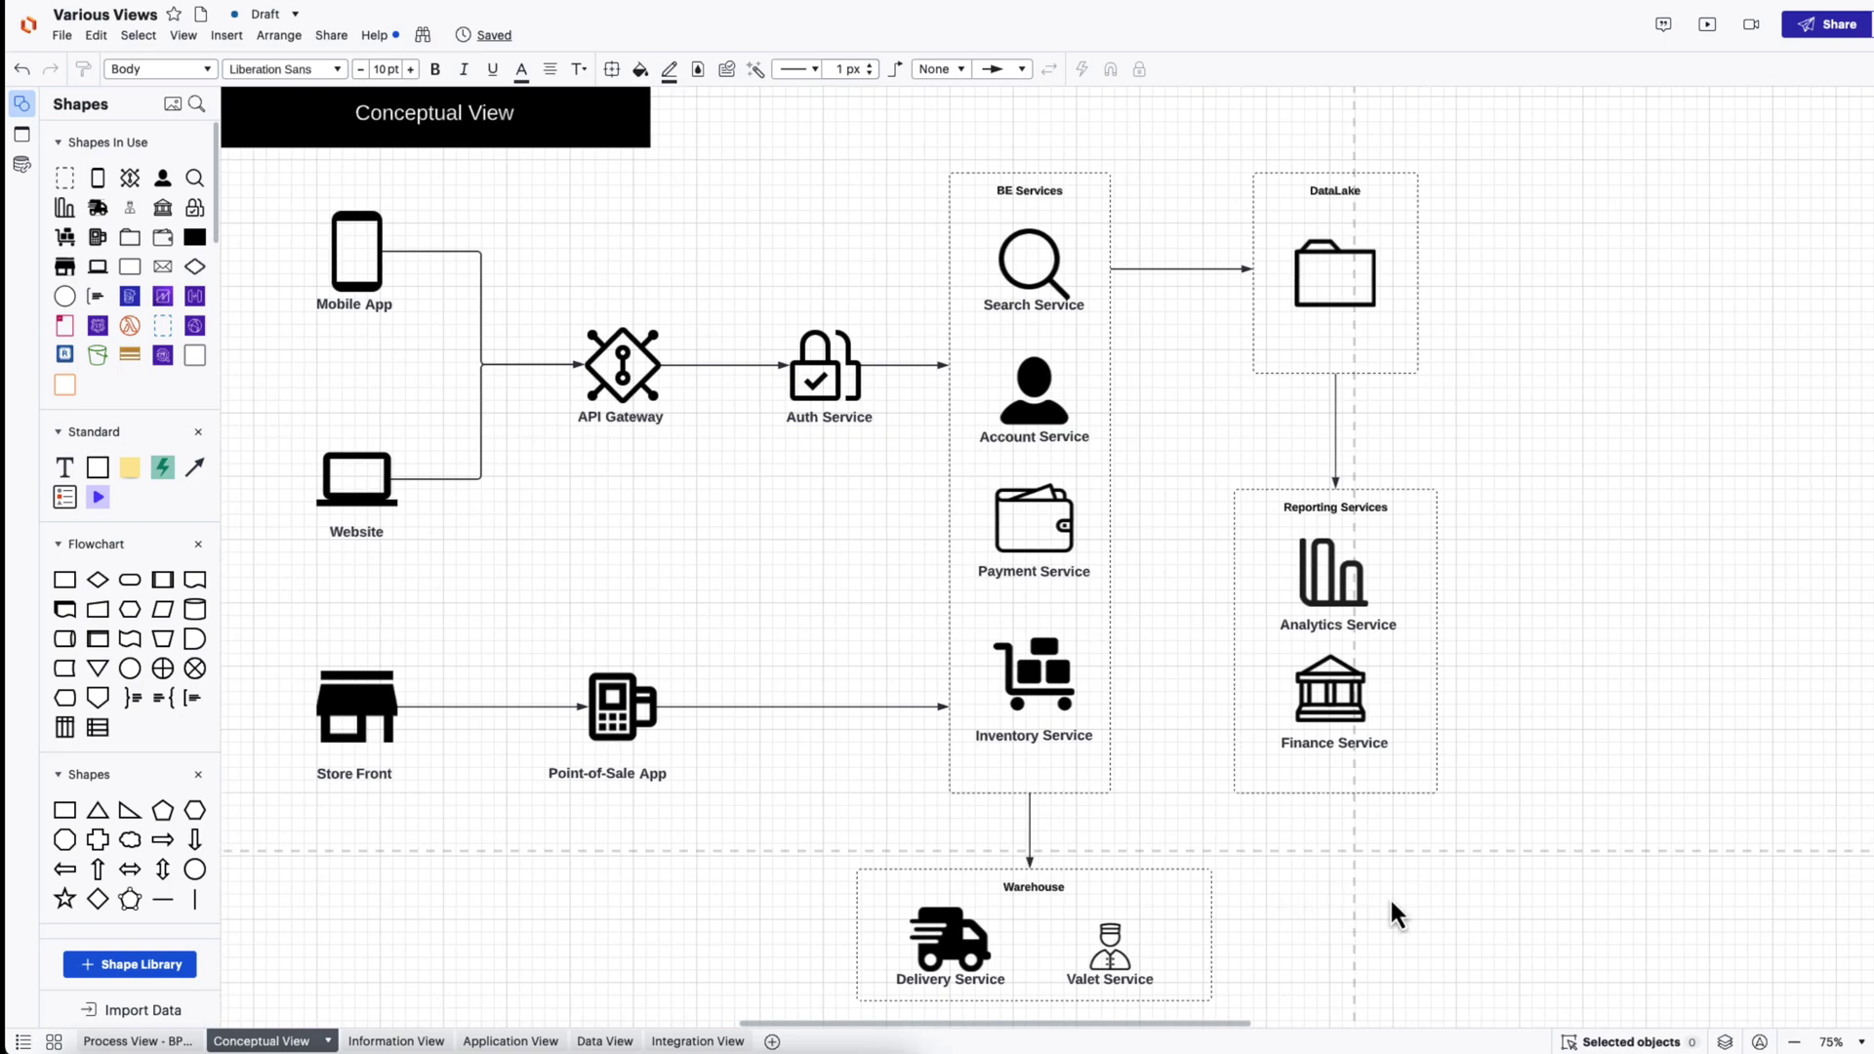
{"action": "scroll", "coordinate": [1390, 916], "scroll_direction": "down", "scroll_amount": 1}
{"action": "key", "text": "ctrl+a"}
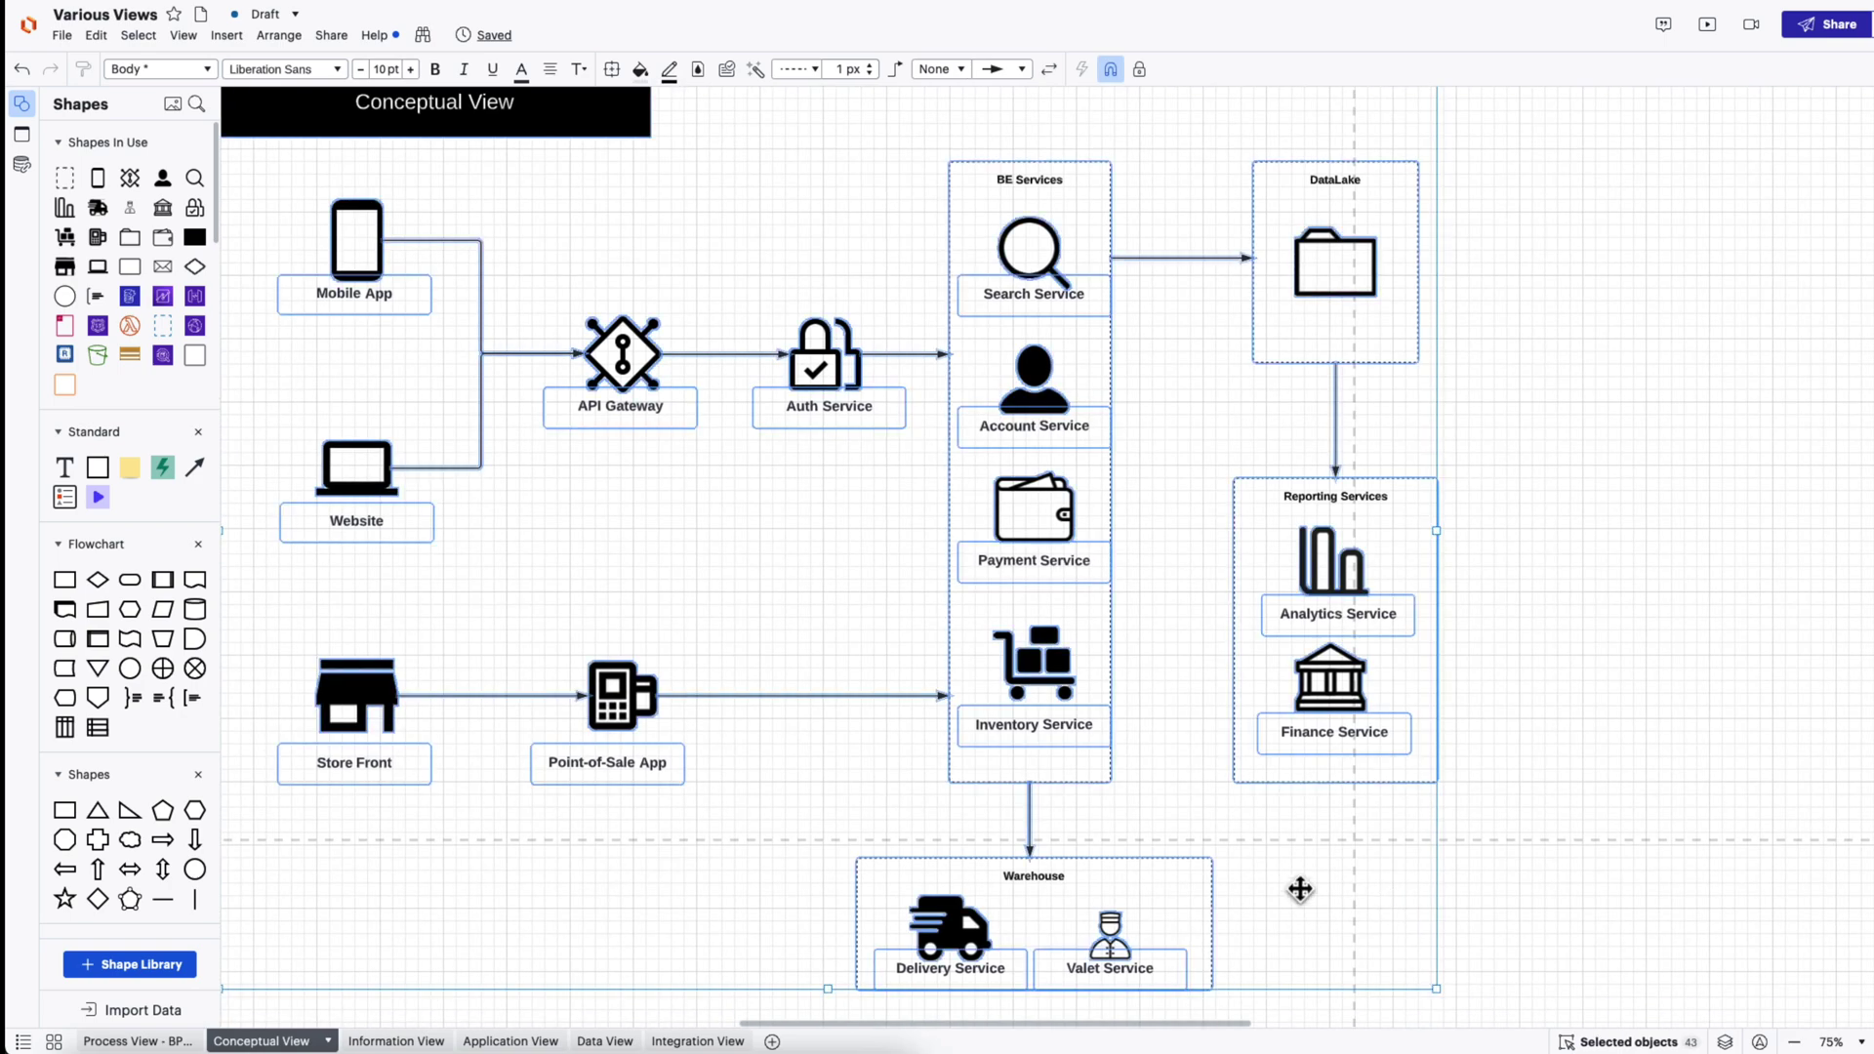
{"action": "key", "text": "ctrl+c"}
{"action": "left_click", "coordinate": [689, 1042]}
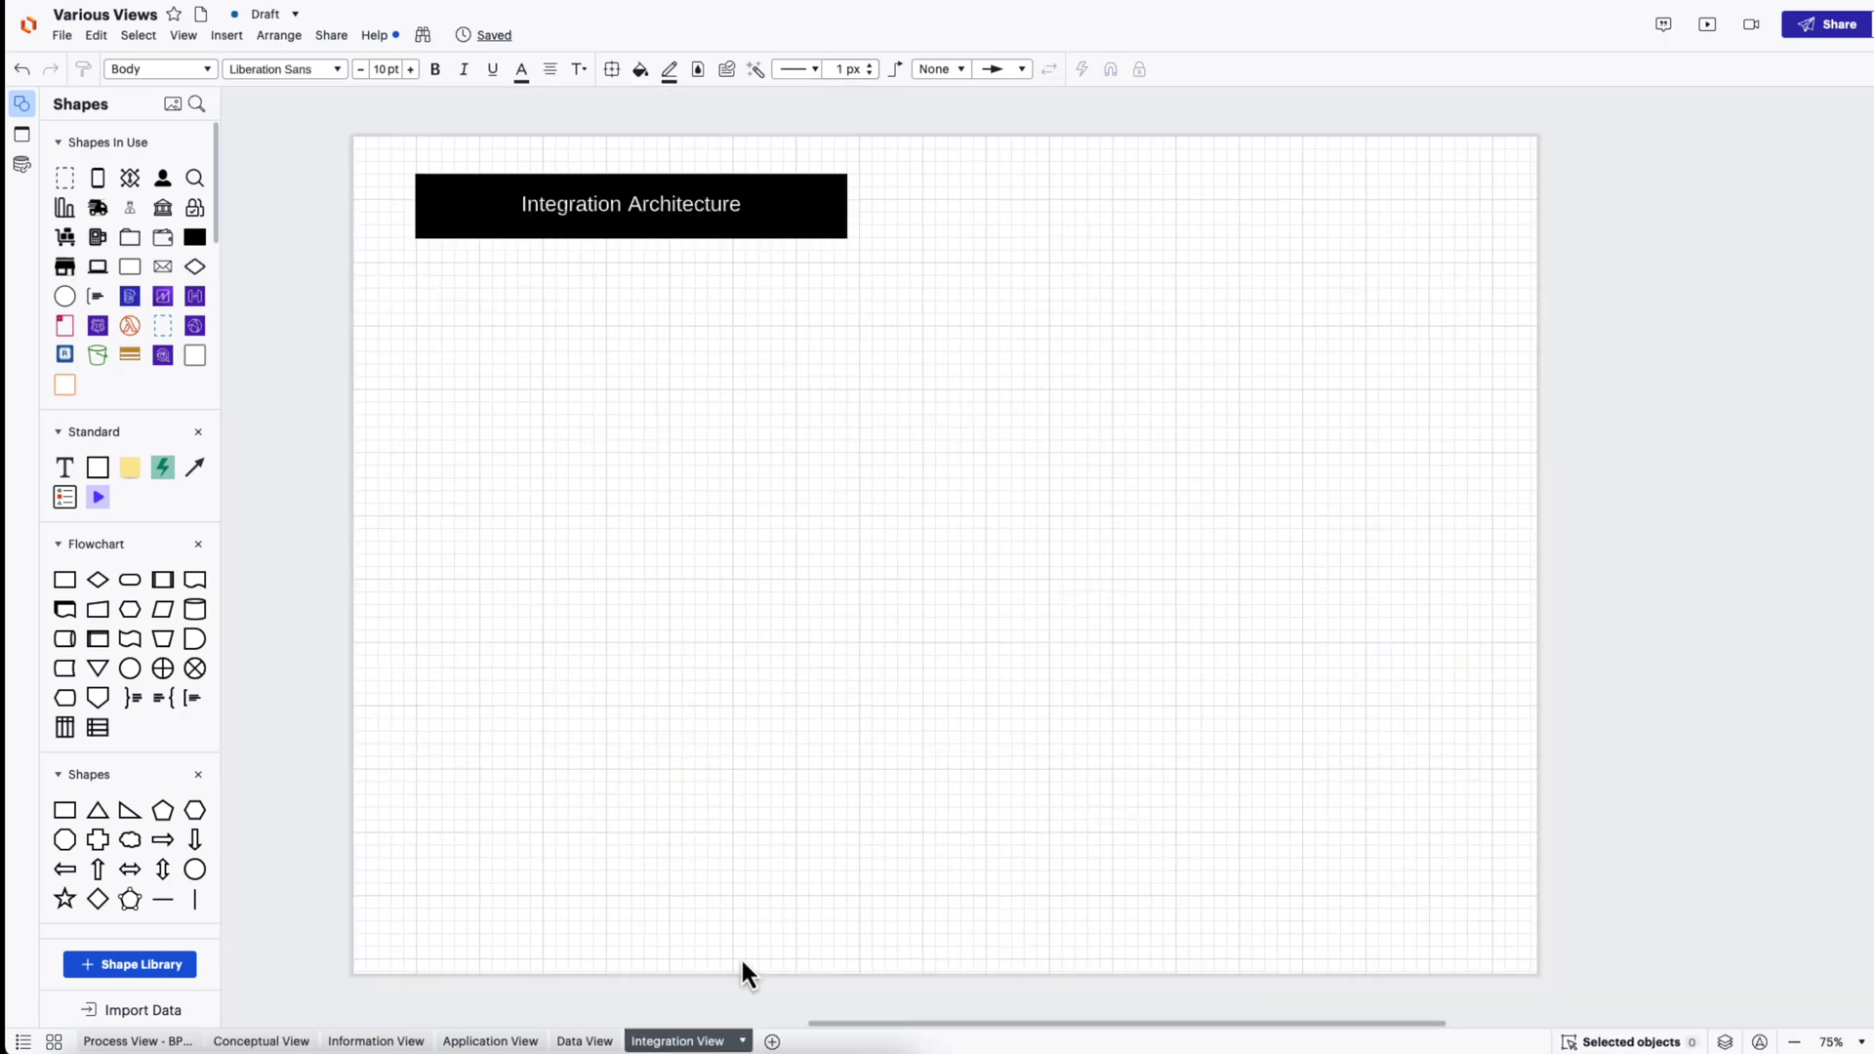
{"action": "key", "text": "ctrl+v"}
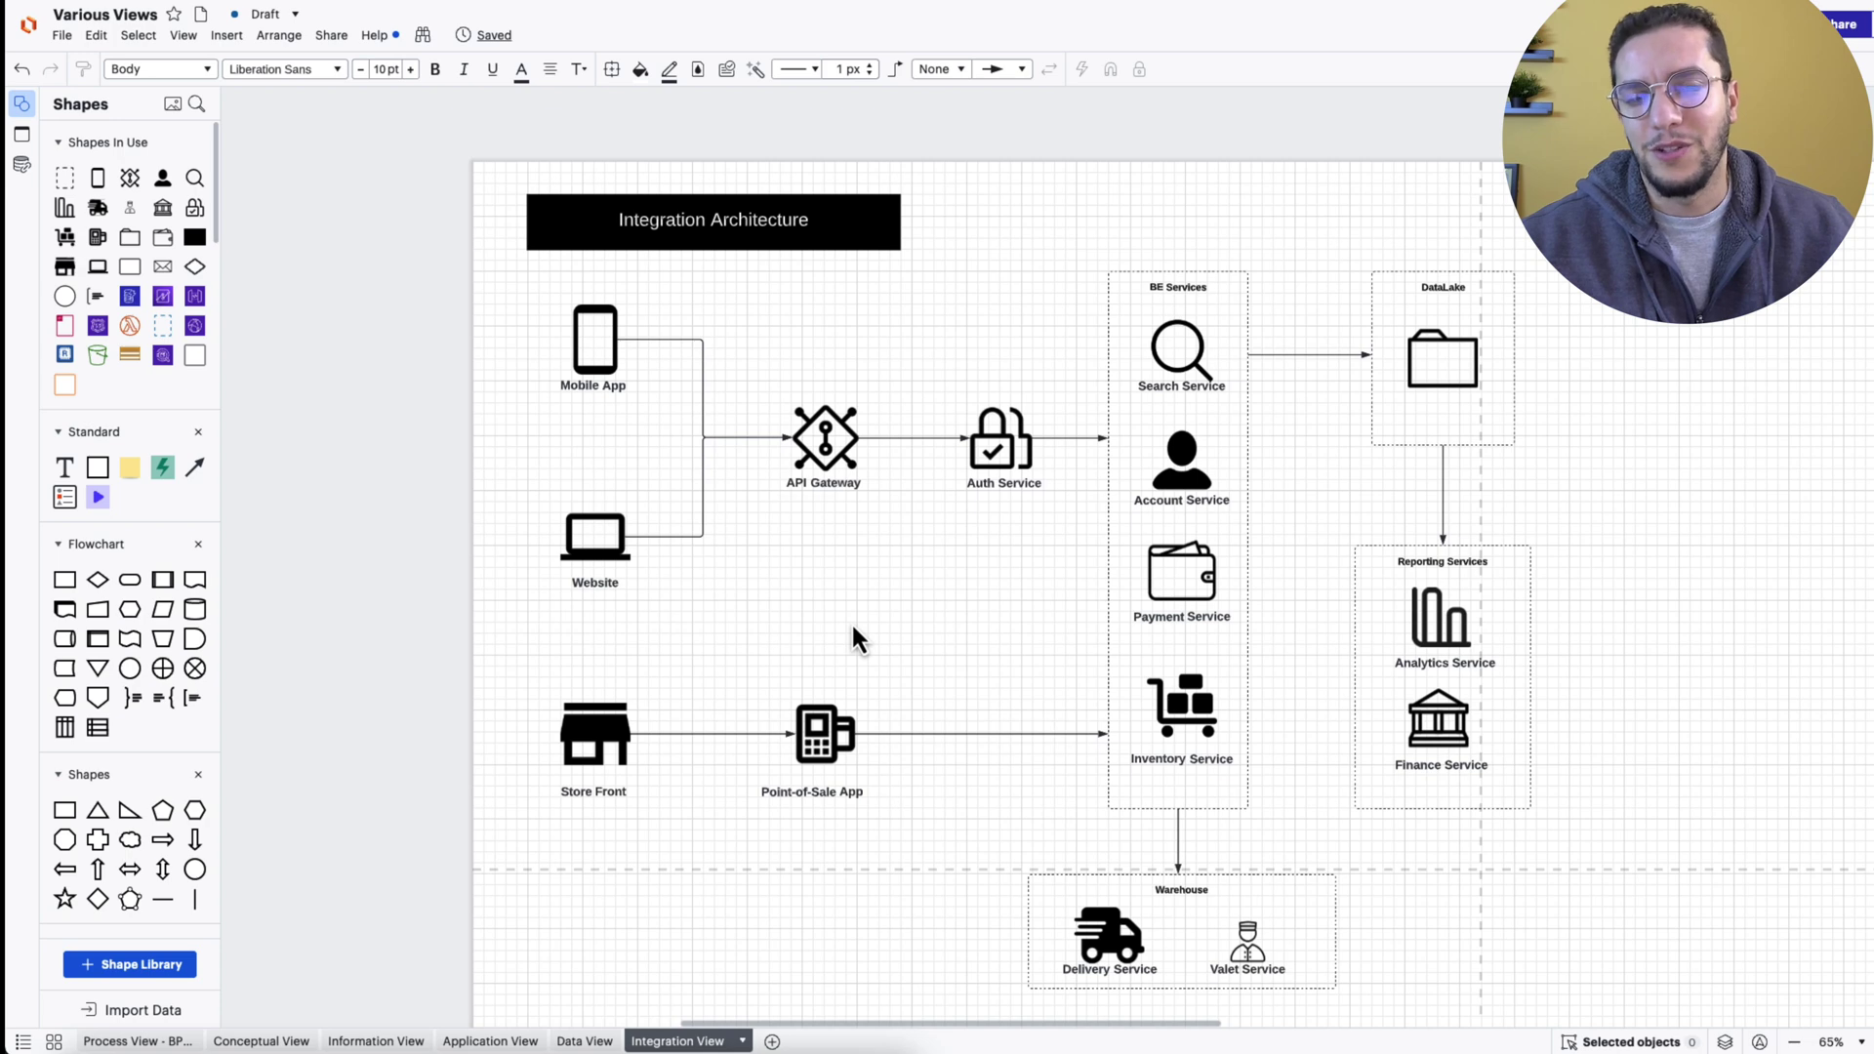
Duplicate the Reporting Services container, place the copy to its right, and title it 'ERP'.
{"action": "scroll", "coordinate": [730, 625], "scroll_direction": "right", "scroll_amount": 2}
{"action": "scroll", "coordinate": [730, 625], "scroll_direction": "down", "scroll_amount": 1}
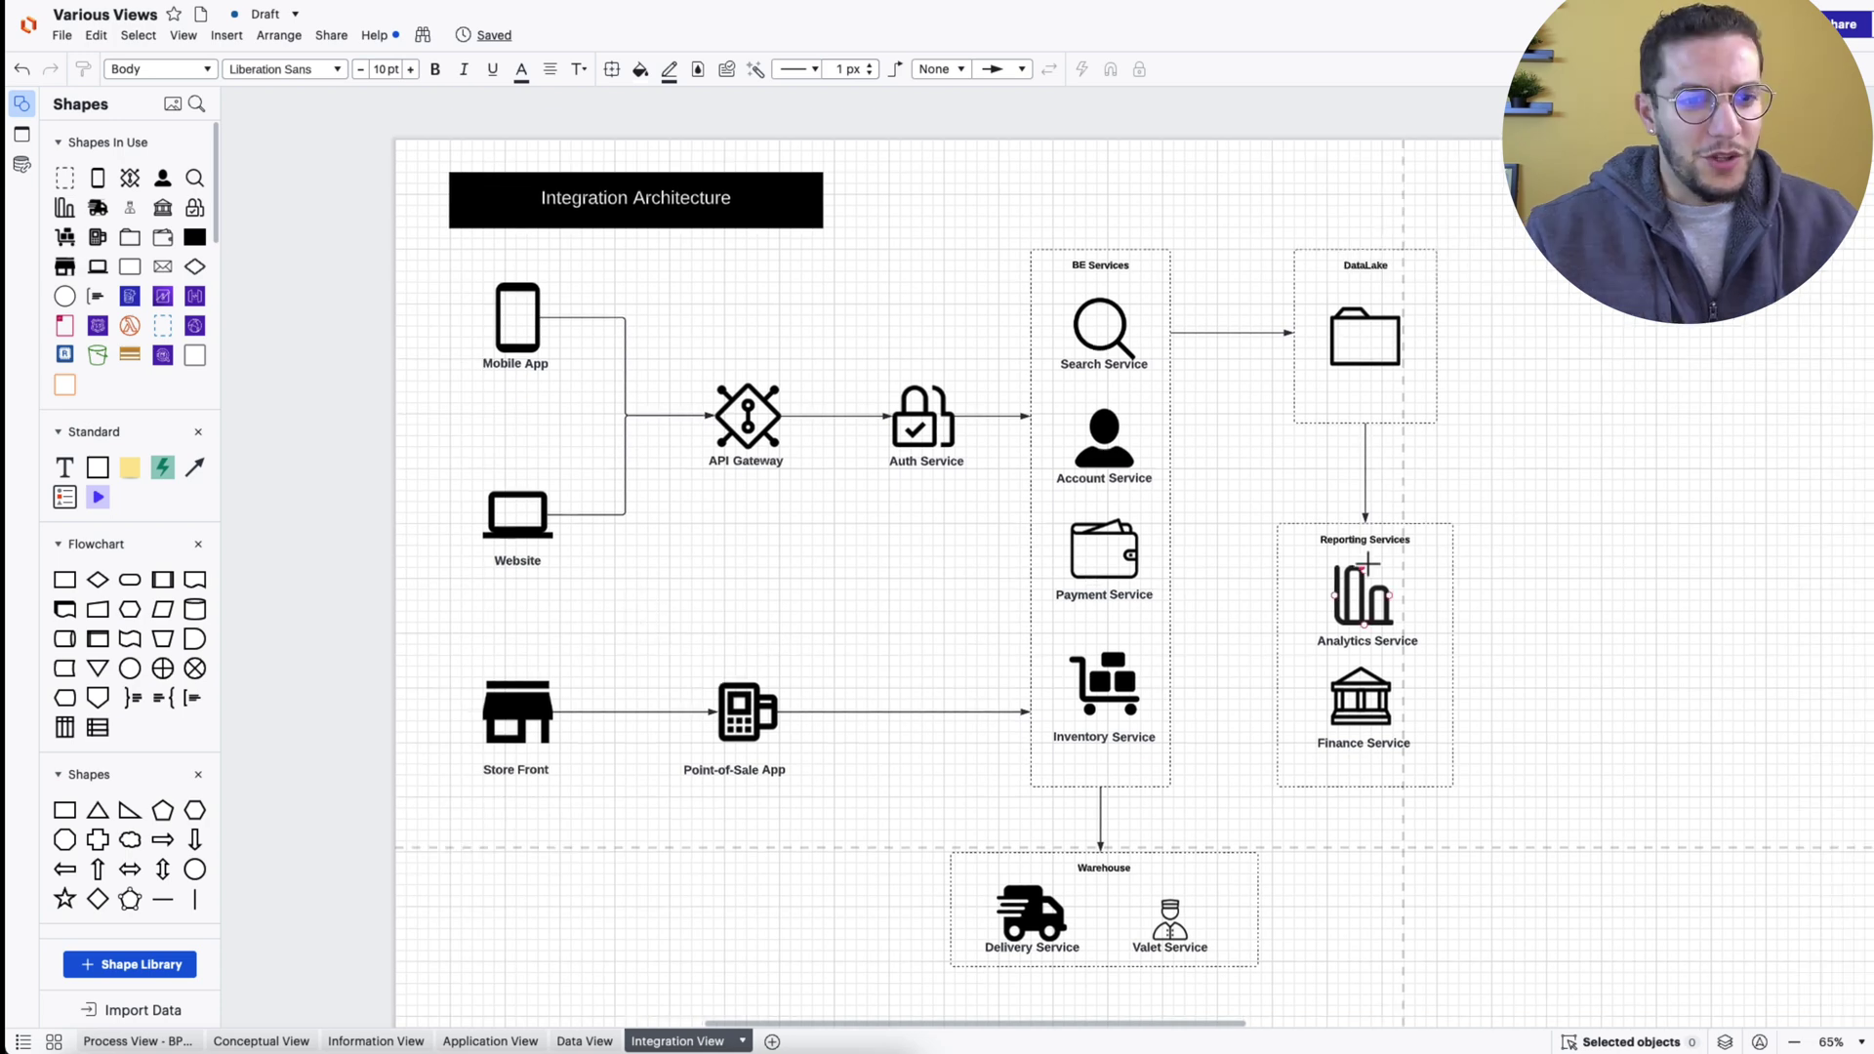
{"action": "left_click", "coordinate": [1431, 606]}
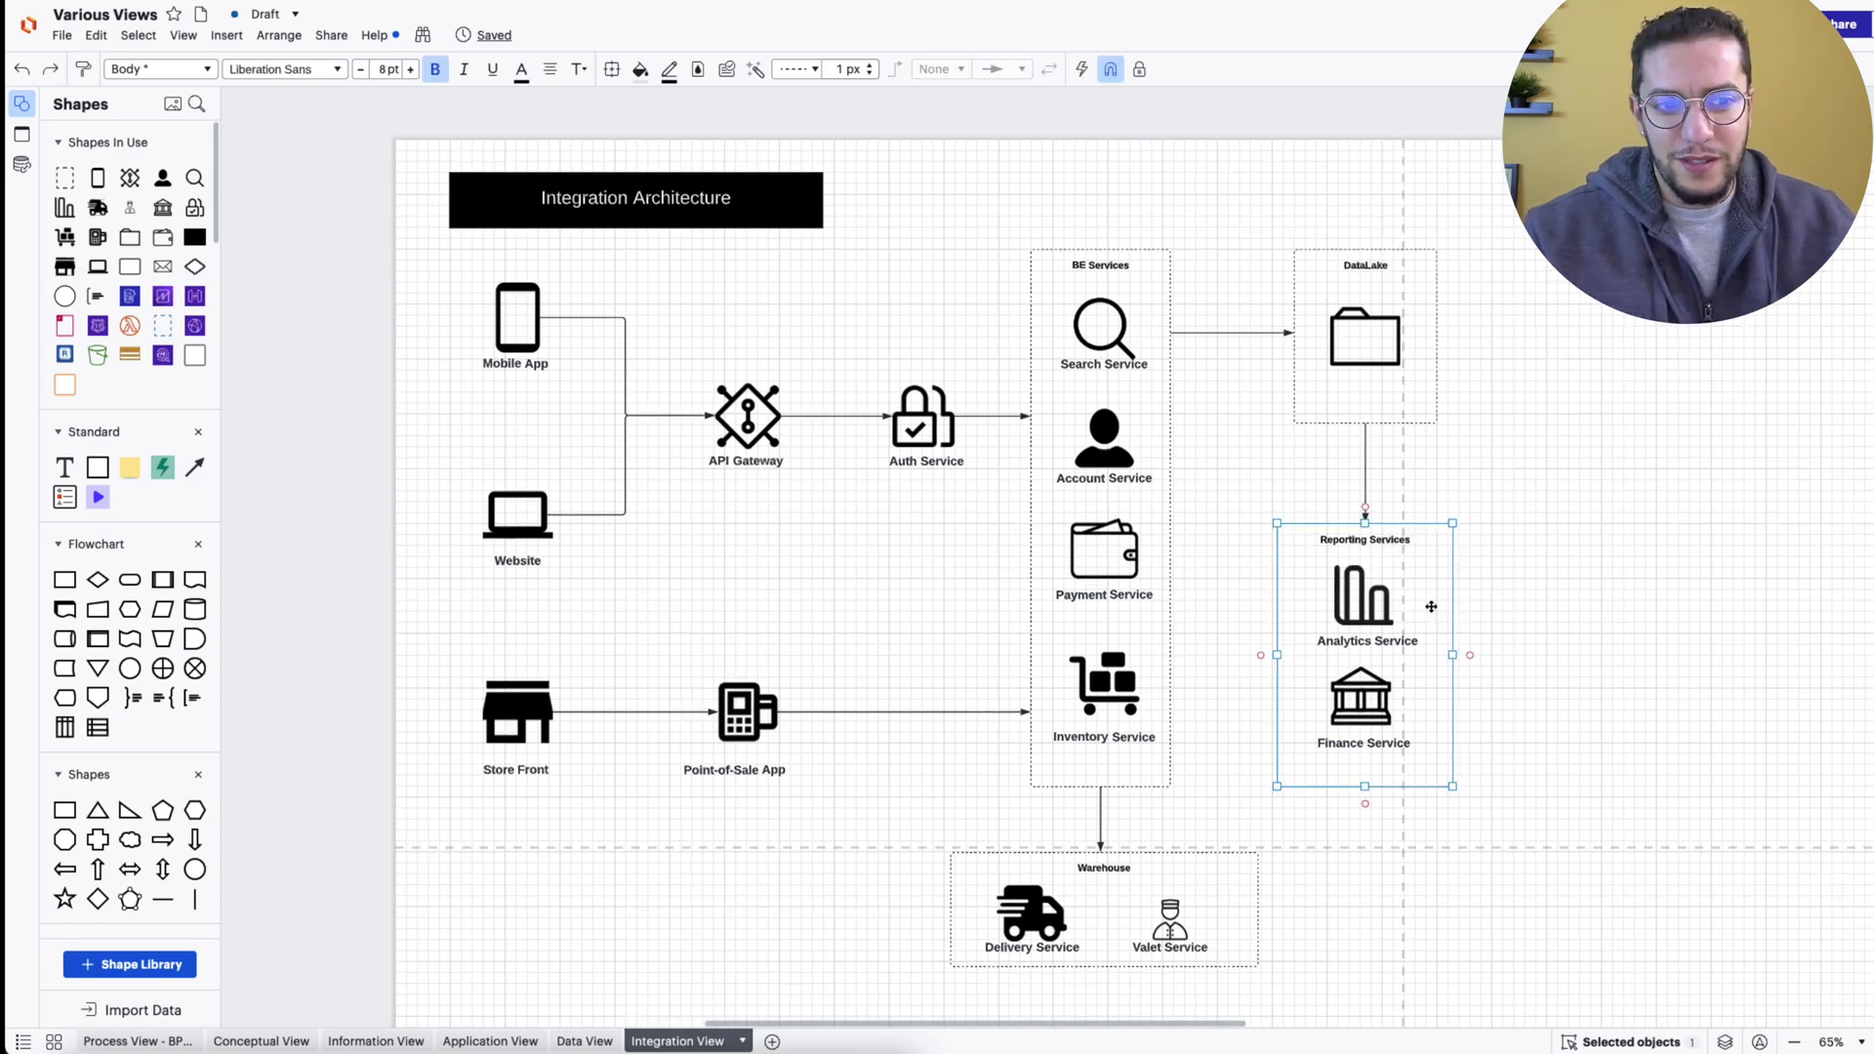
{"action": "key", "text": "ctrl+d"}
{"action": "left_click_drag", "start_coordinate": [1434, 619], "coordinate": [1593, 654]}
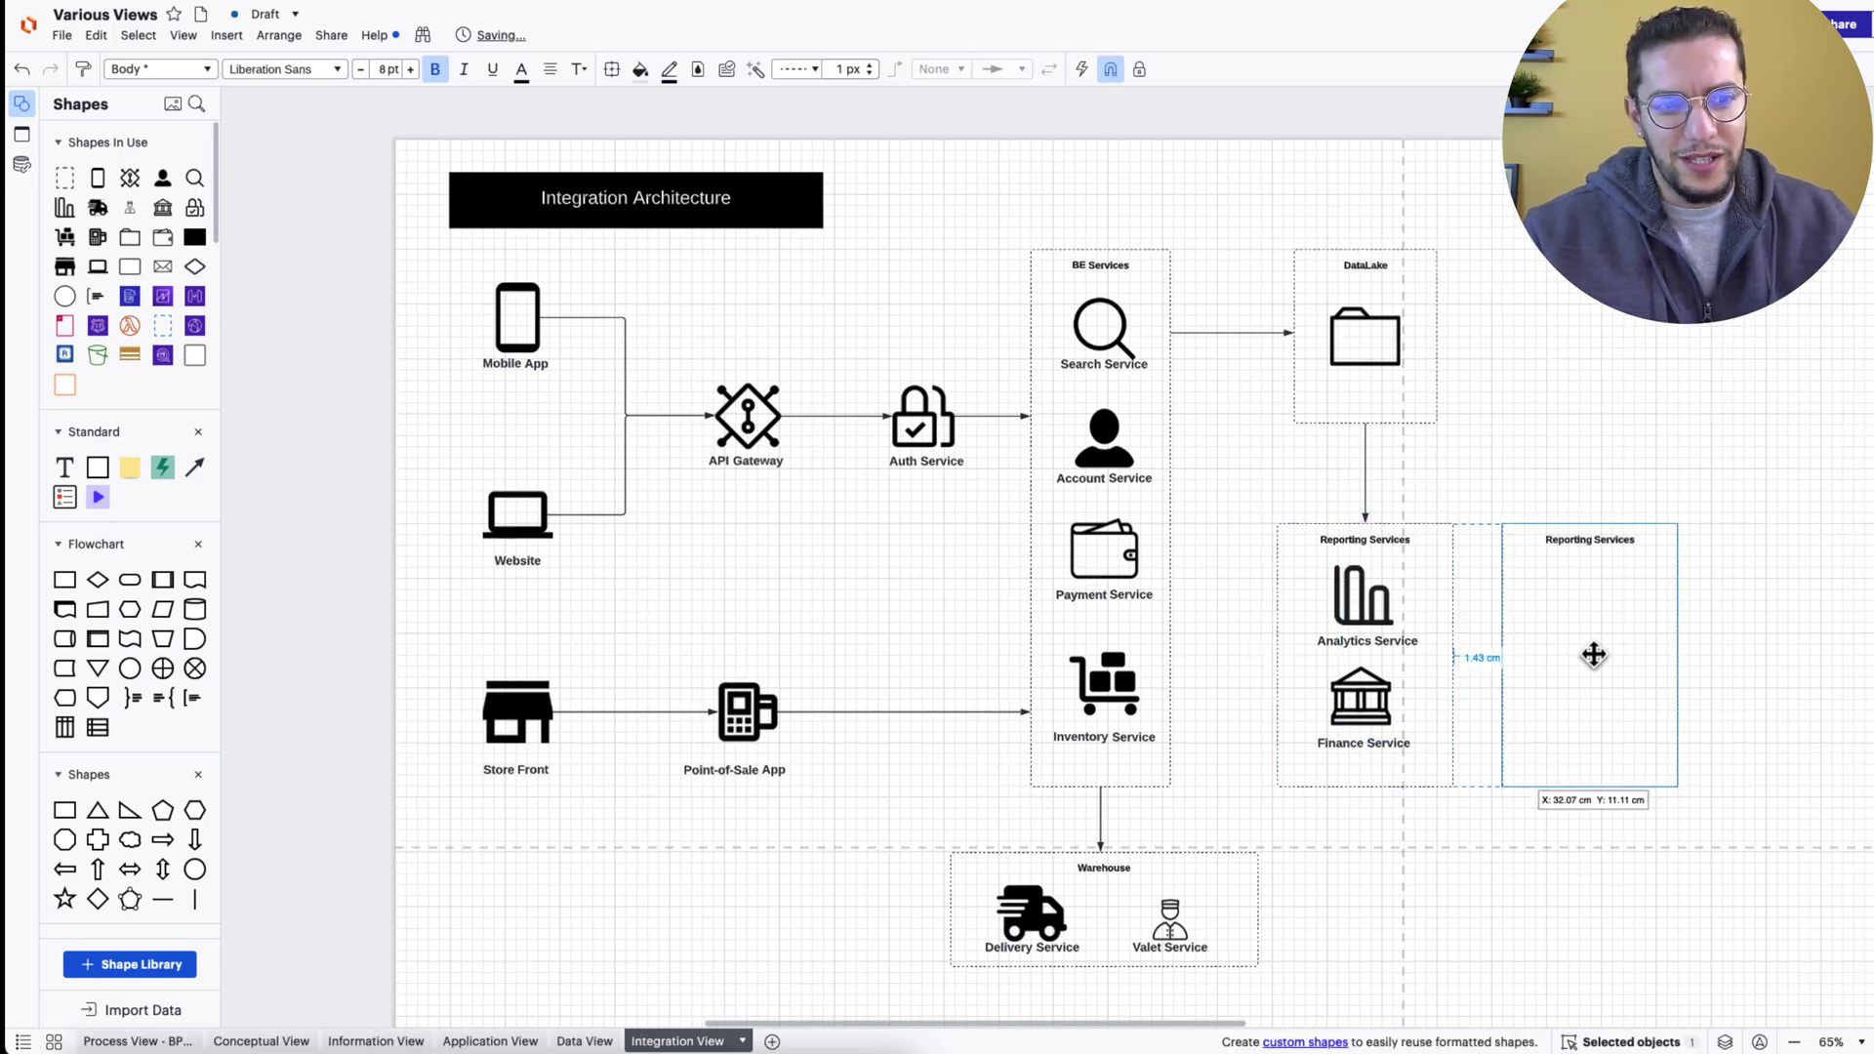
{"action": "double_click", "coordinate": [1599, 541]}
{"action": "type", "text": "ERP"}
{"action": "left_click", "coordinate": [1580, 500]}
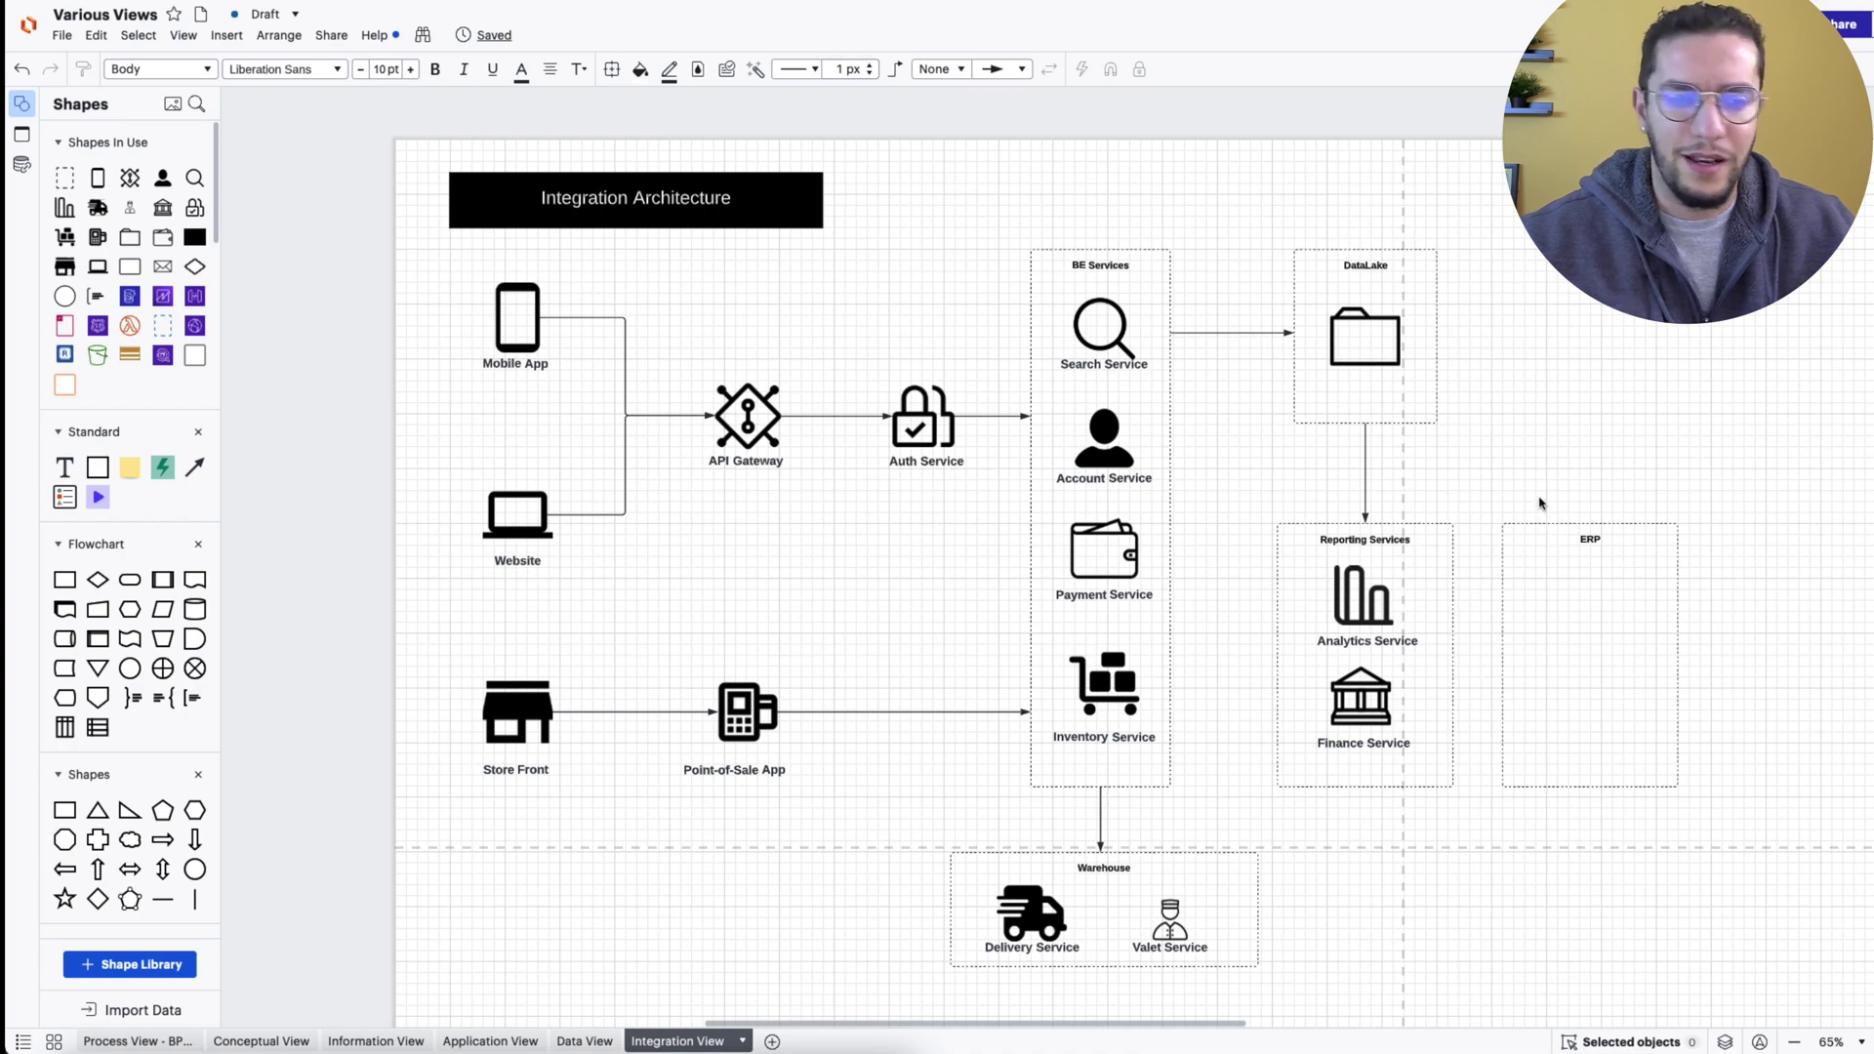
{"action": "scroll", "coordinate": [1530, 506], "scroll_direction": "down", "scroll_amount": 2}
{"action": "scroll", "coordinate": [1531, 517], "scroll_direction": "up", "scroll_amount": 3}
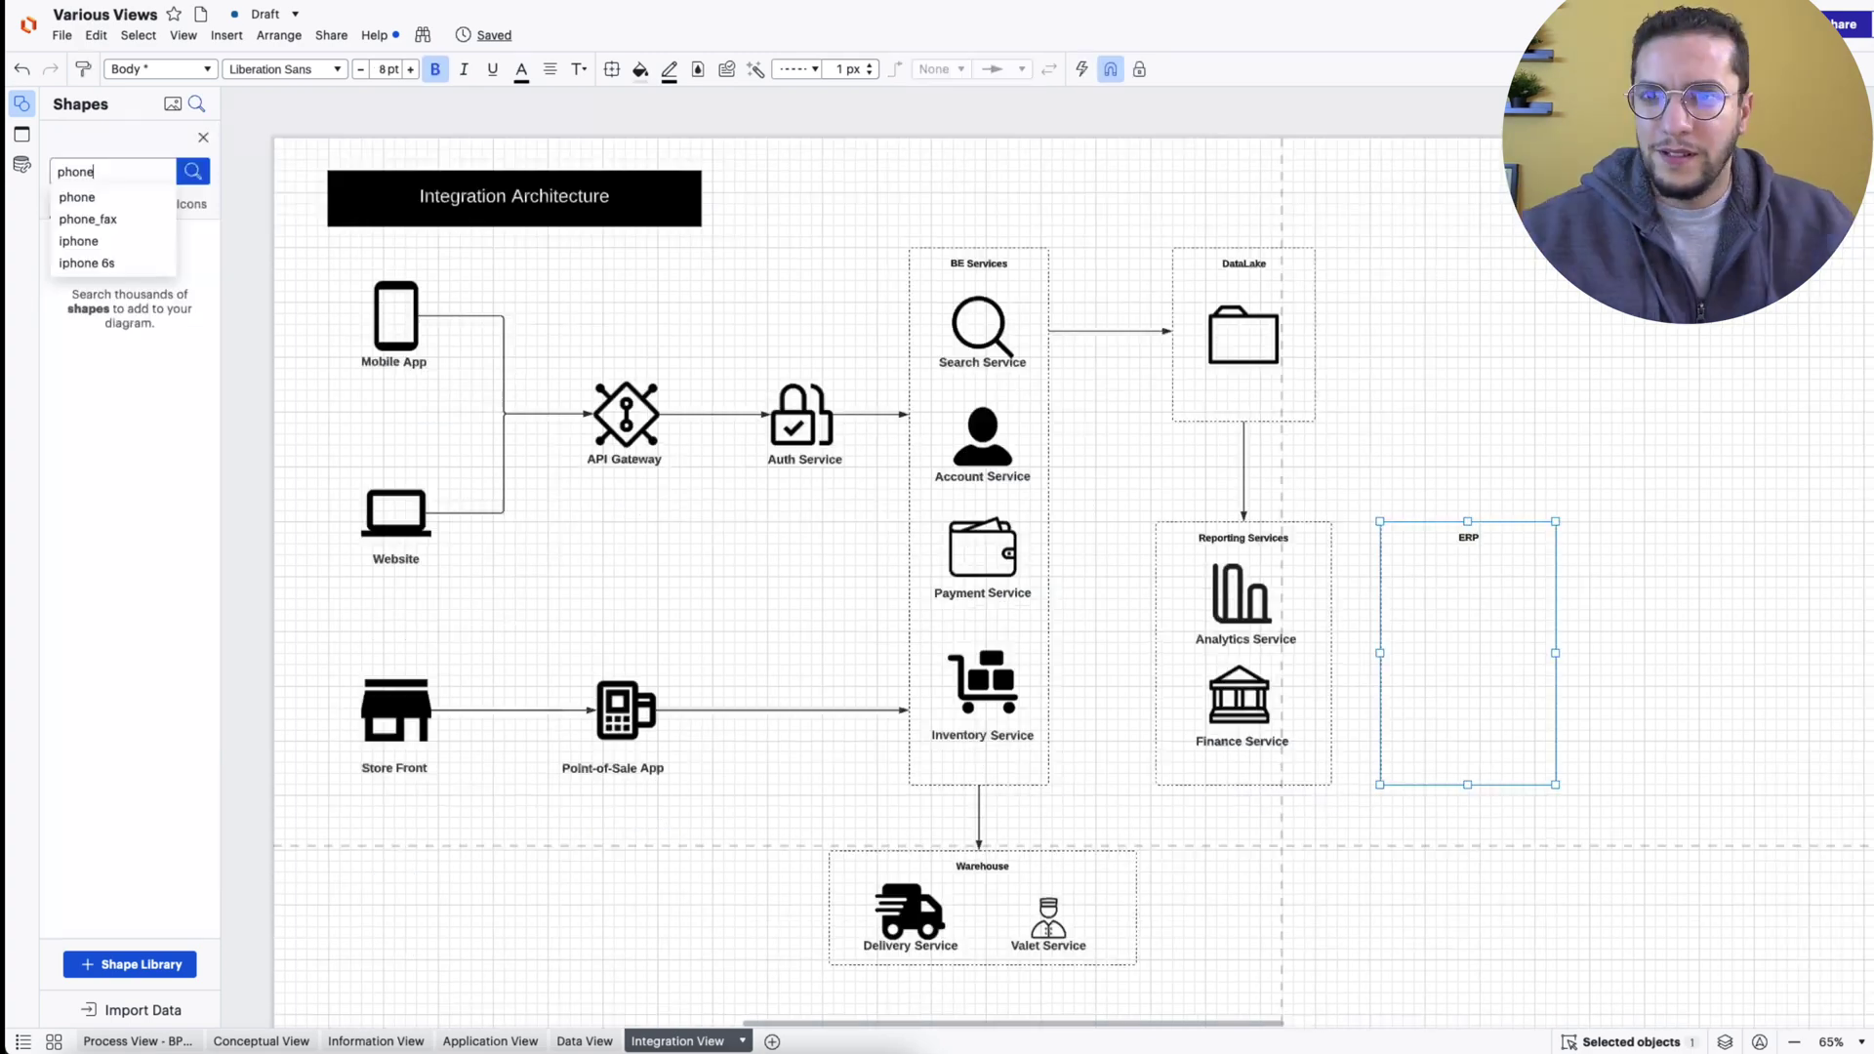
Add a Sales representative phone connected to ERP, and connect ERP up to DataLake.
{"action": "left_click", "coordinate": [192, 171]}
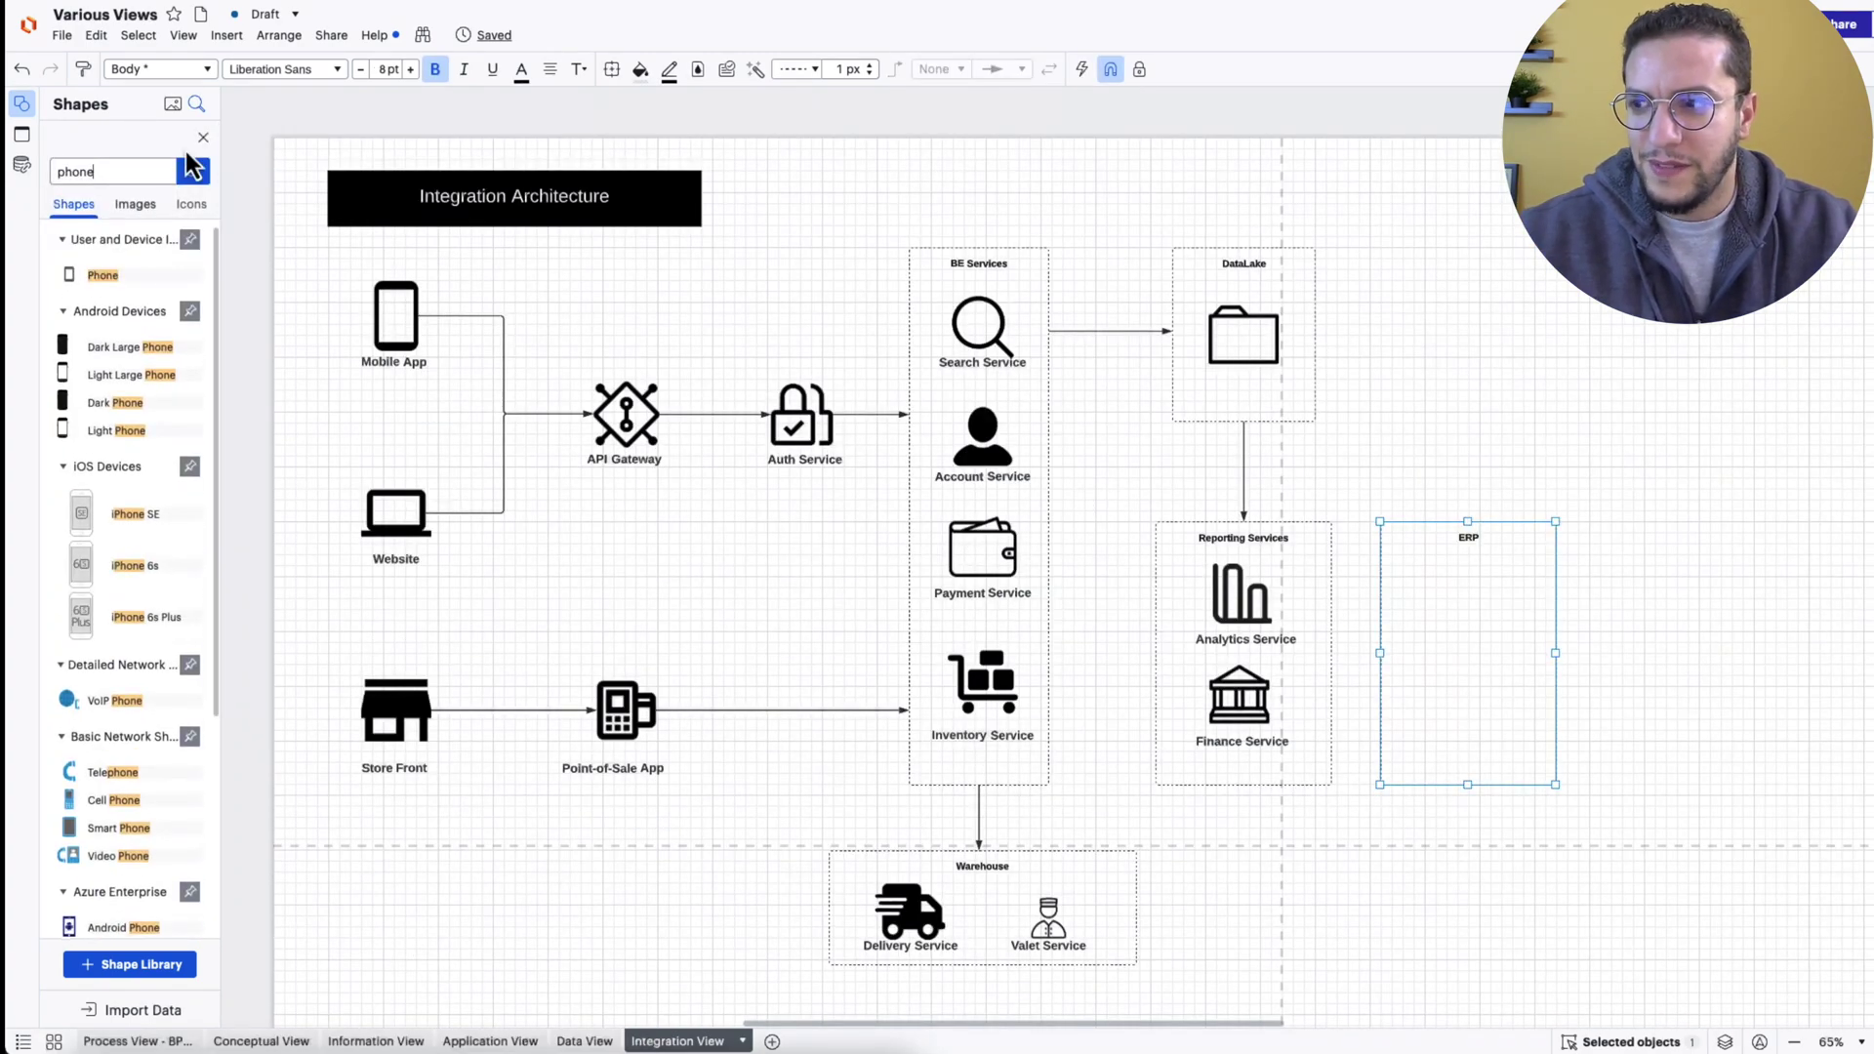
{"action": "left_click_drag", "start_coordinate": [98, 275], "coordinate": [1731, 598]}
{"action": "left_click", "coordinate": [1687, 645]}
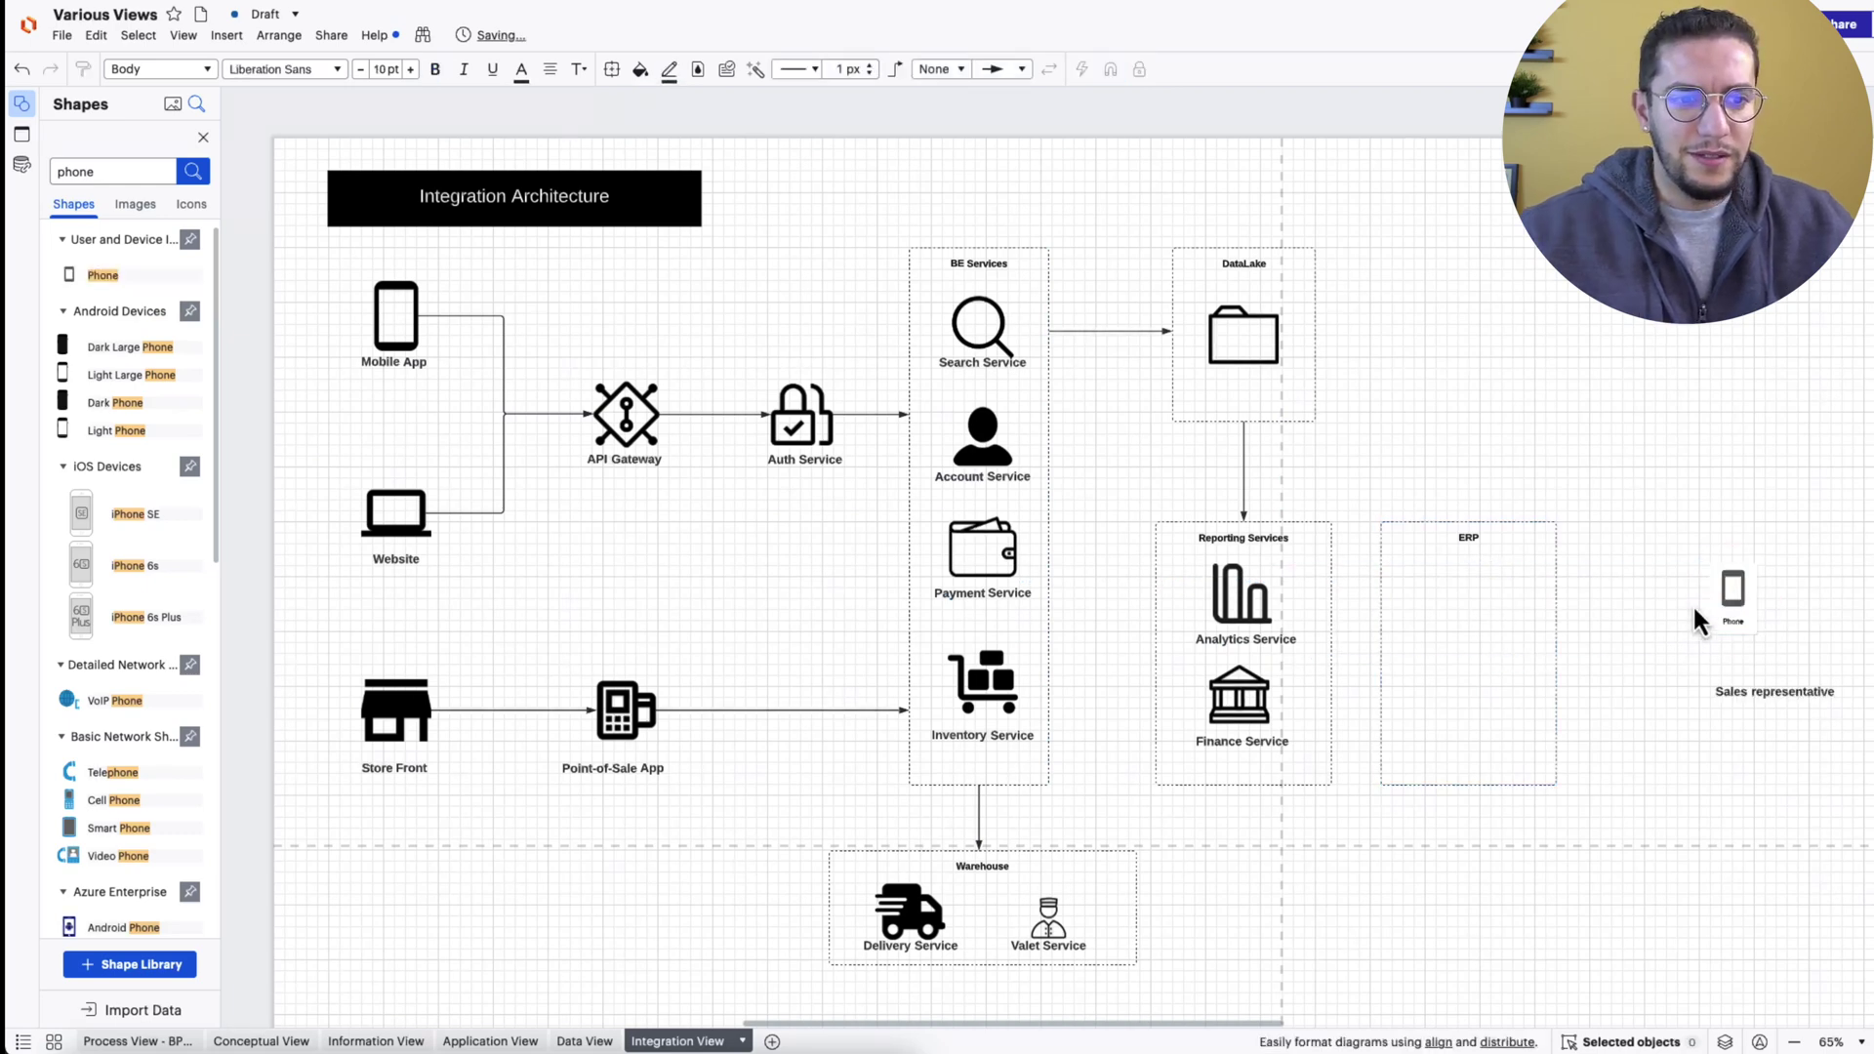
{"action": "left_click_drag", "start_coordinate": [1696, 599], "coordinate": [1567, 653]}
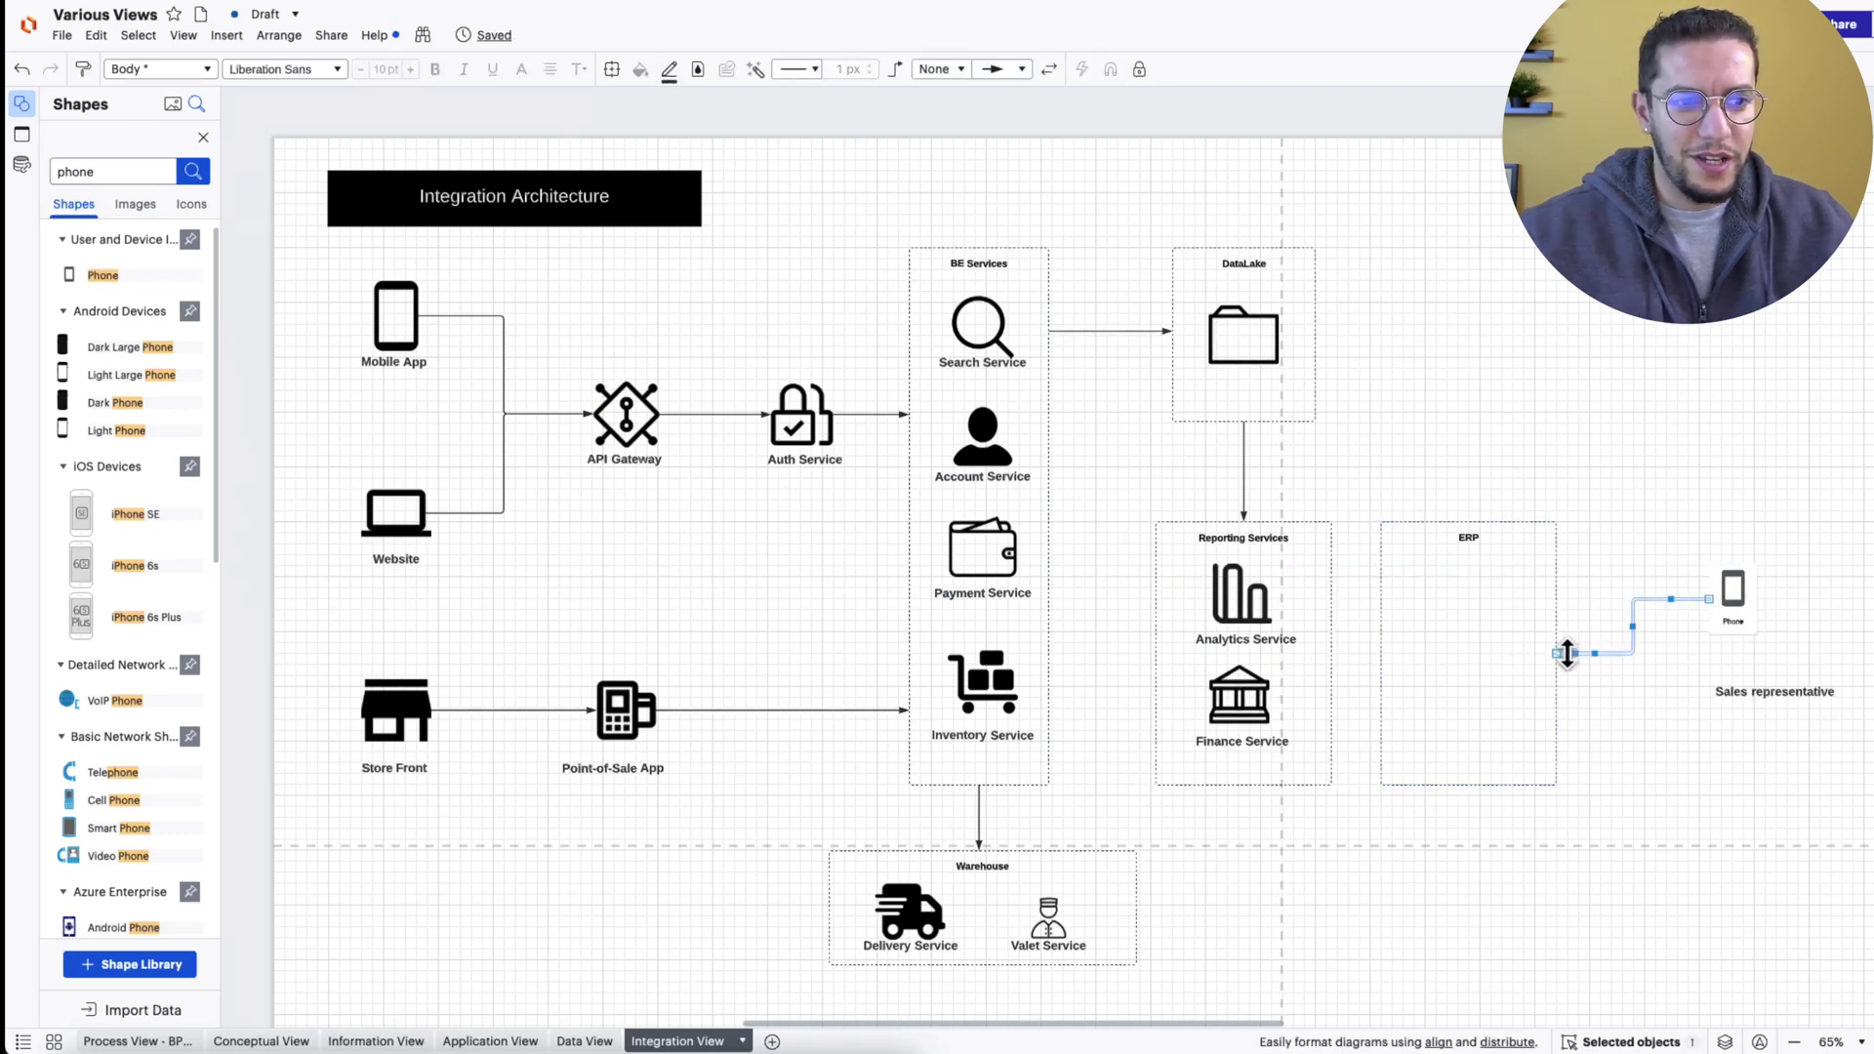
{"action": "left_click_drag", "start_coordinate": [1811, 699], "coordinate": [1765, 661]}
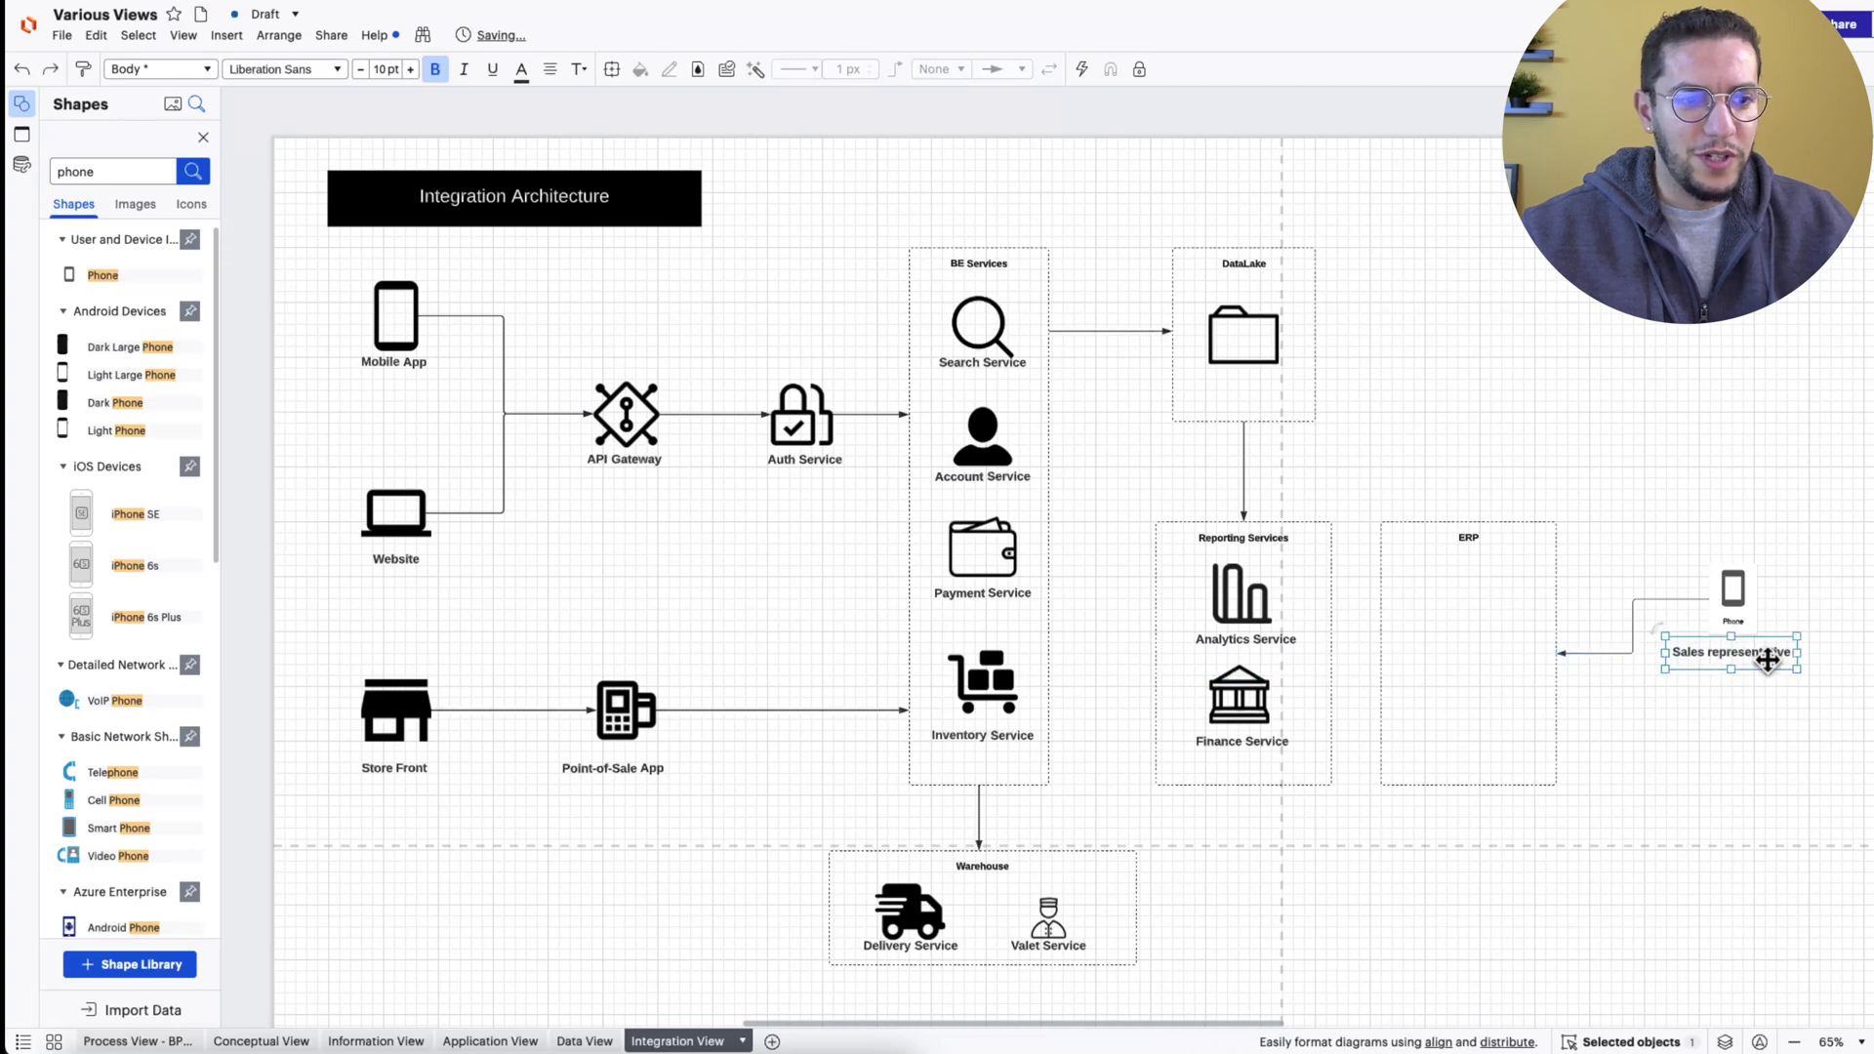
{"action": "left_click", "coordinate": [1747, 713]}
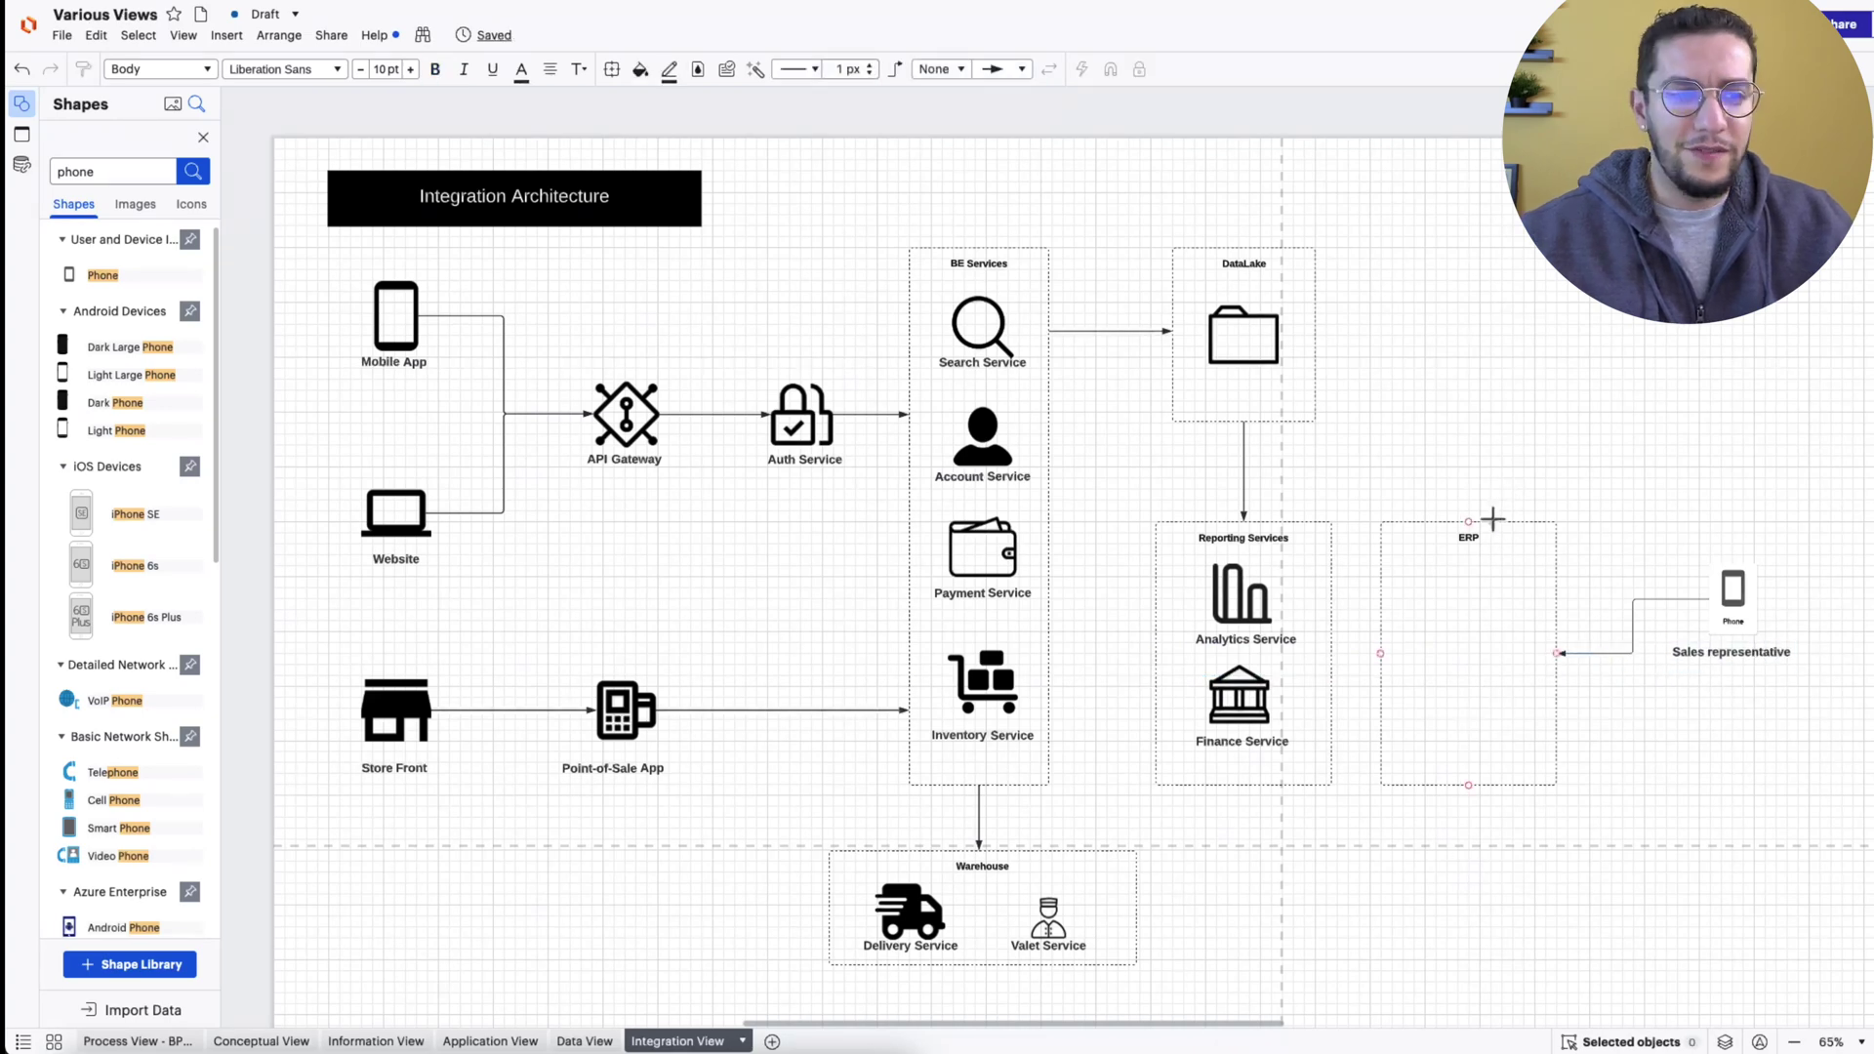
{"action": "left_click_drag", "start_coordinate": [1467, 523], "coordinate": [1318, 335]}
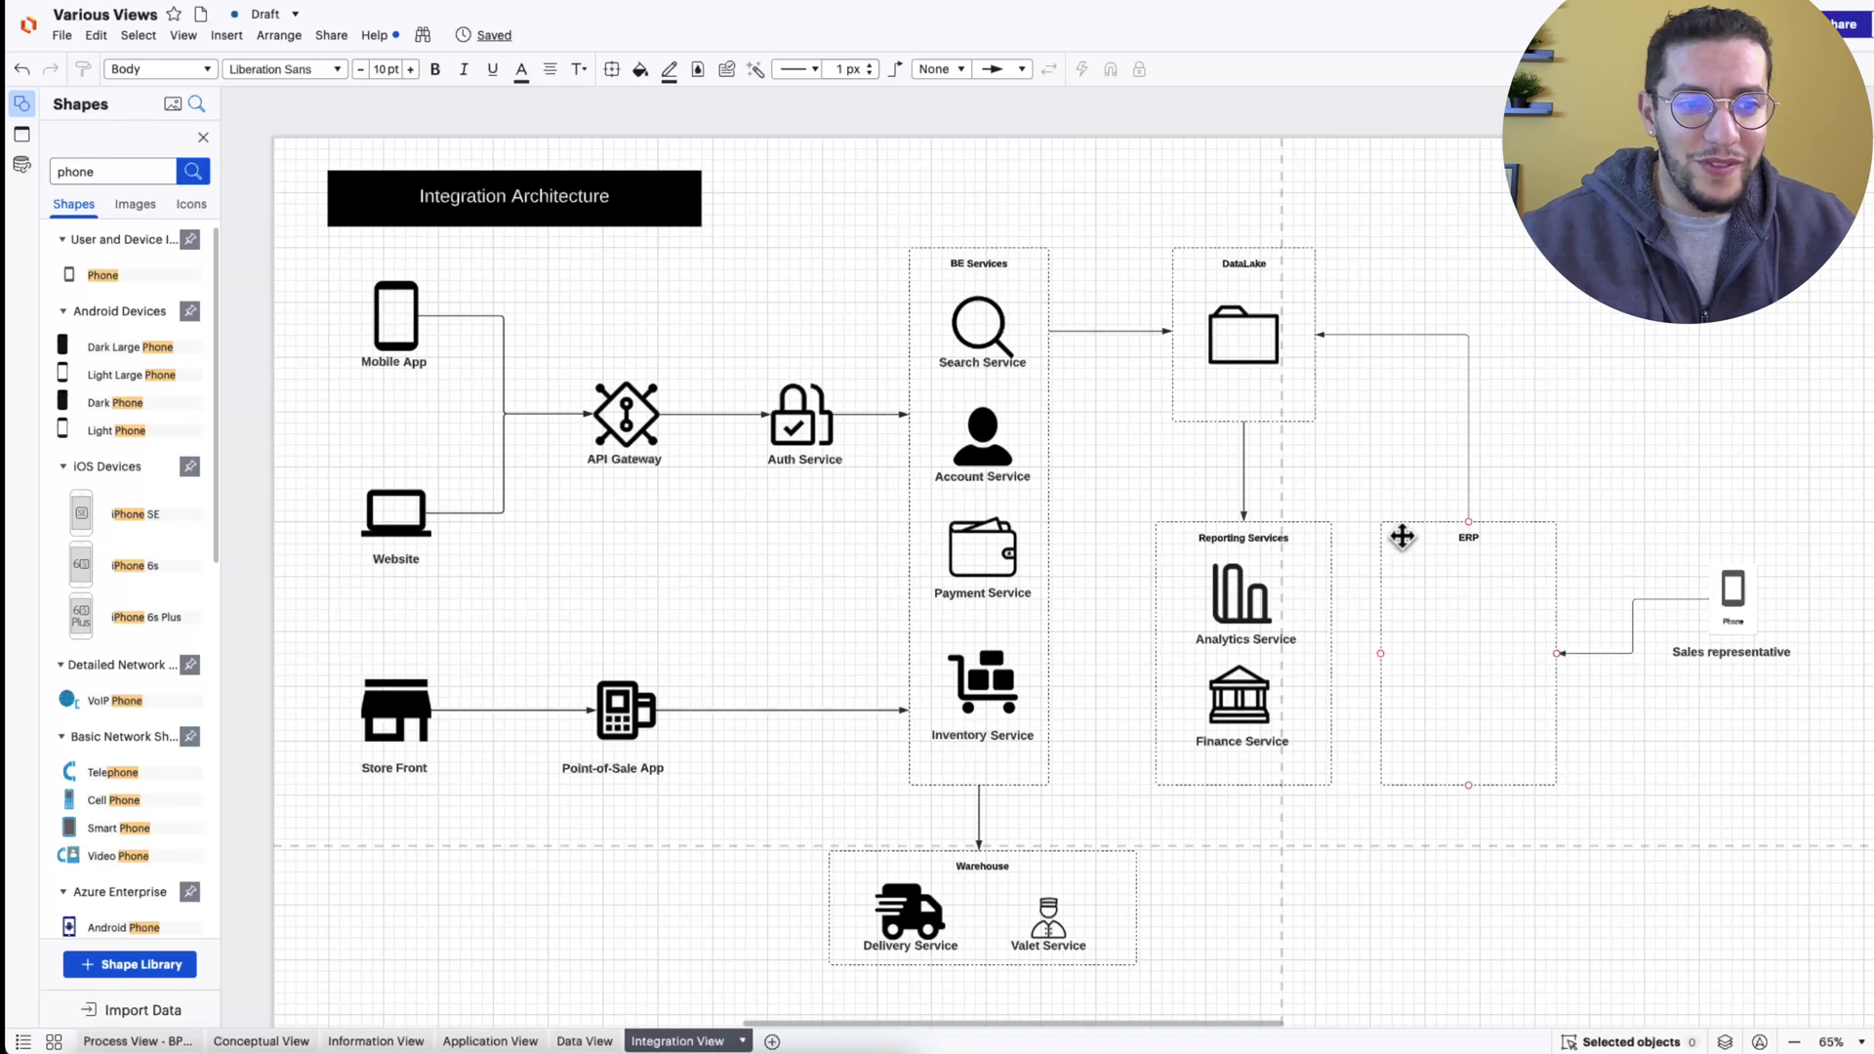
{"action": "scroll", "coordinate": [1318, 576], "scroll_direction": "up", "scroll_amount": 1}
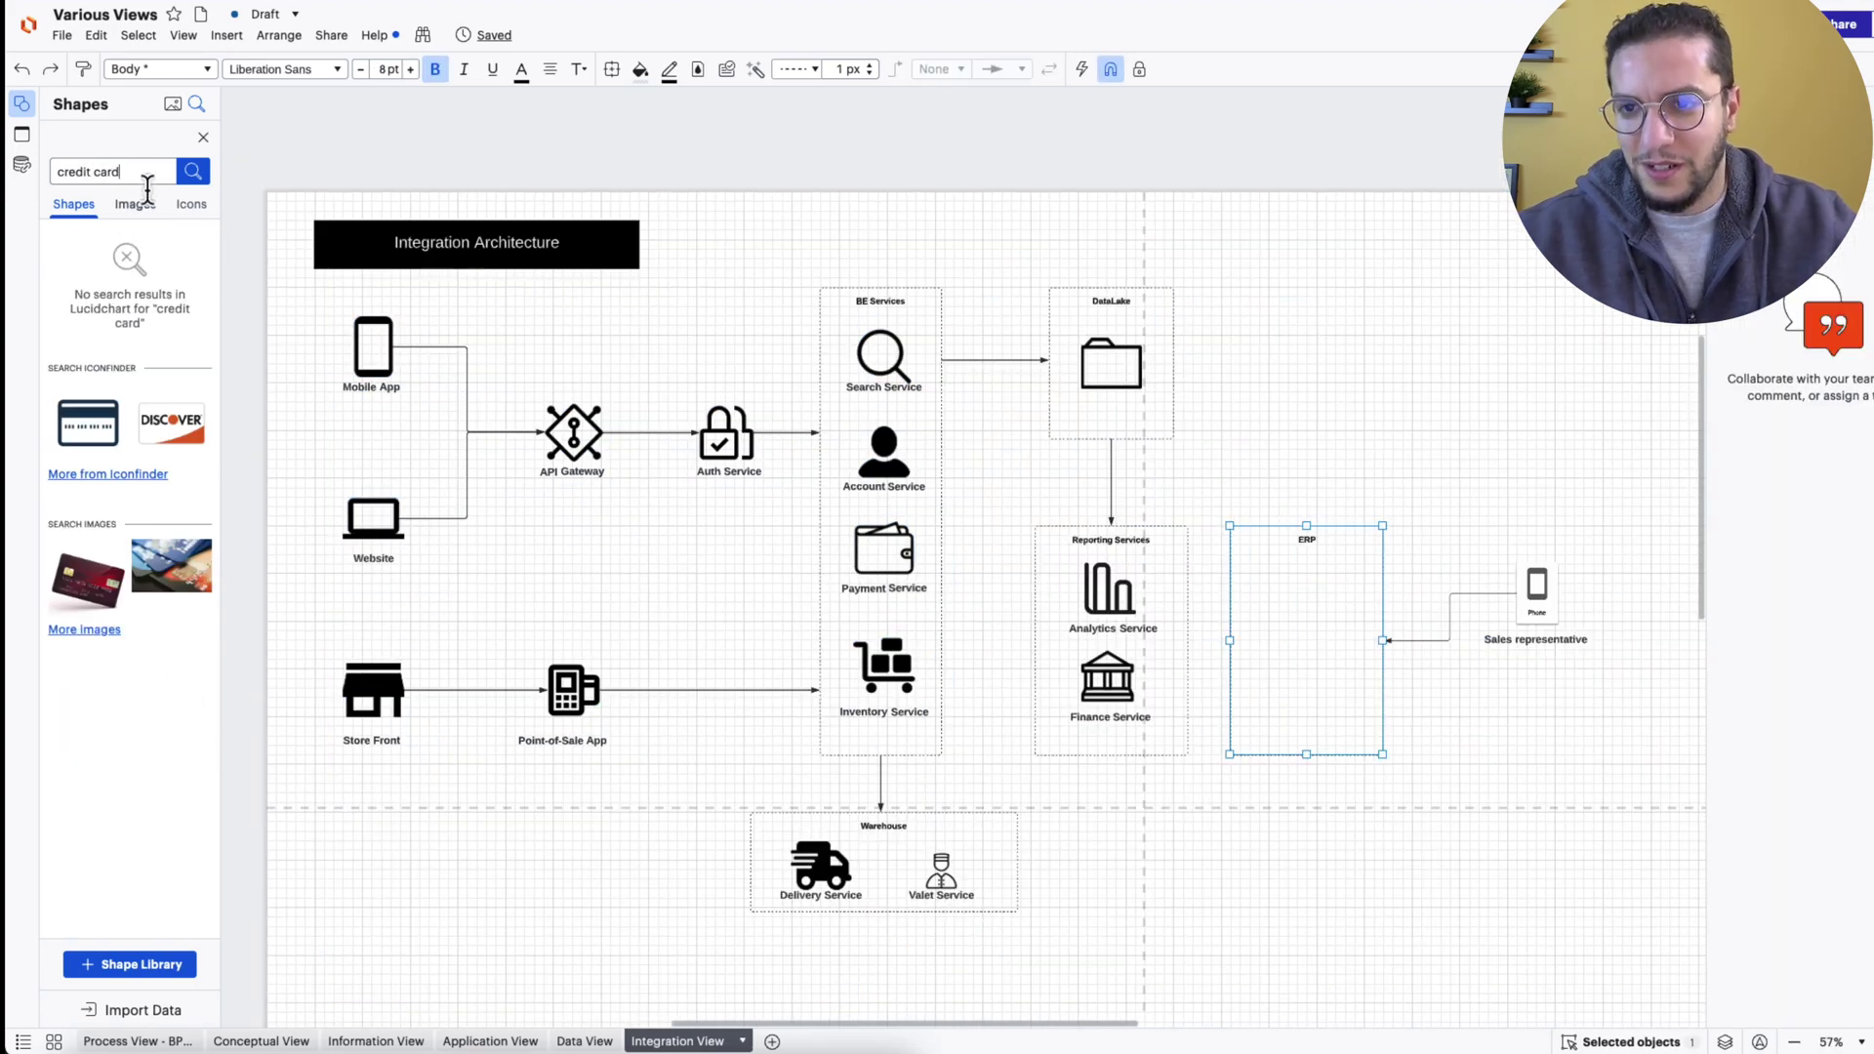
Place a credit-card icon above BE Services with a 'Payment Provider' label.
{"action": "left_click", "coordinate": [191, 204]}
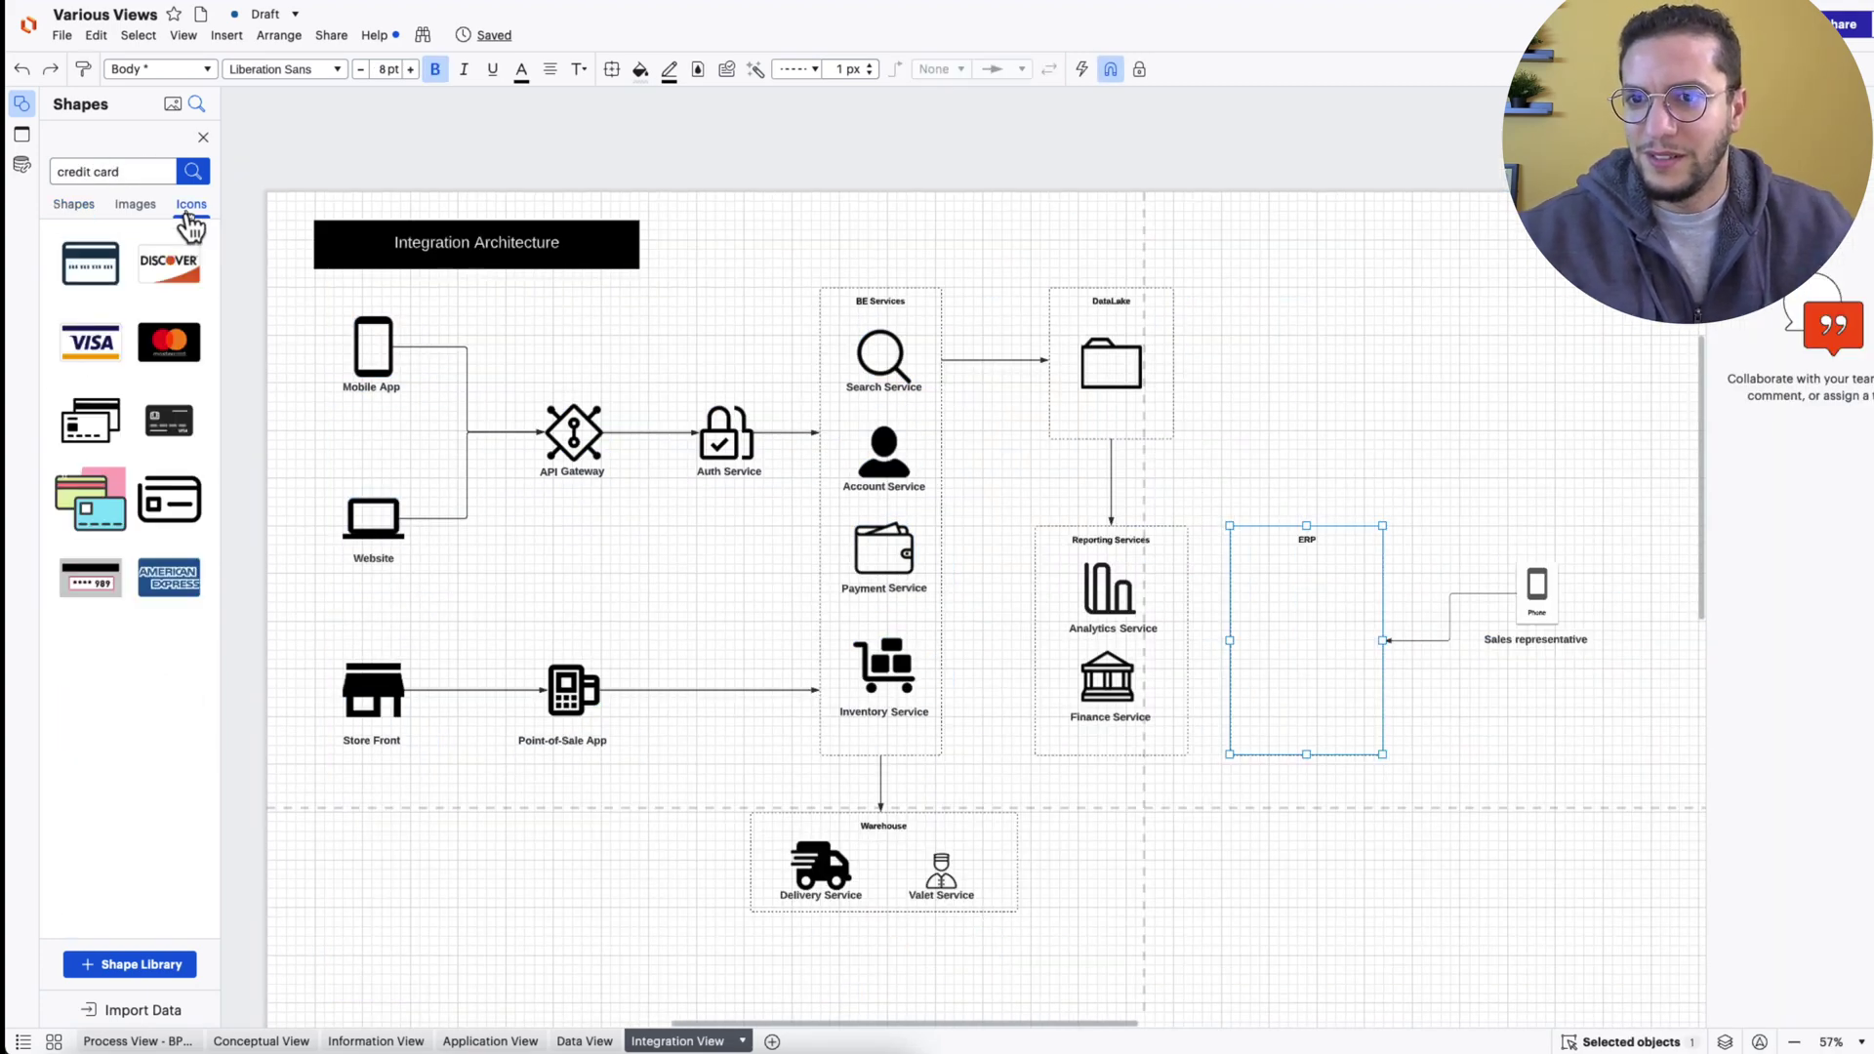
{"action": "left_click_drag", "start_coordinate": [89, 420], "coordinate": [889, 287]}
{"action": "scroll", "coordinate": [889, 234], "scroll_direction": "up", "scroll_amount": 5}
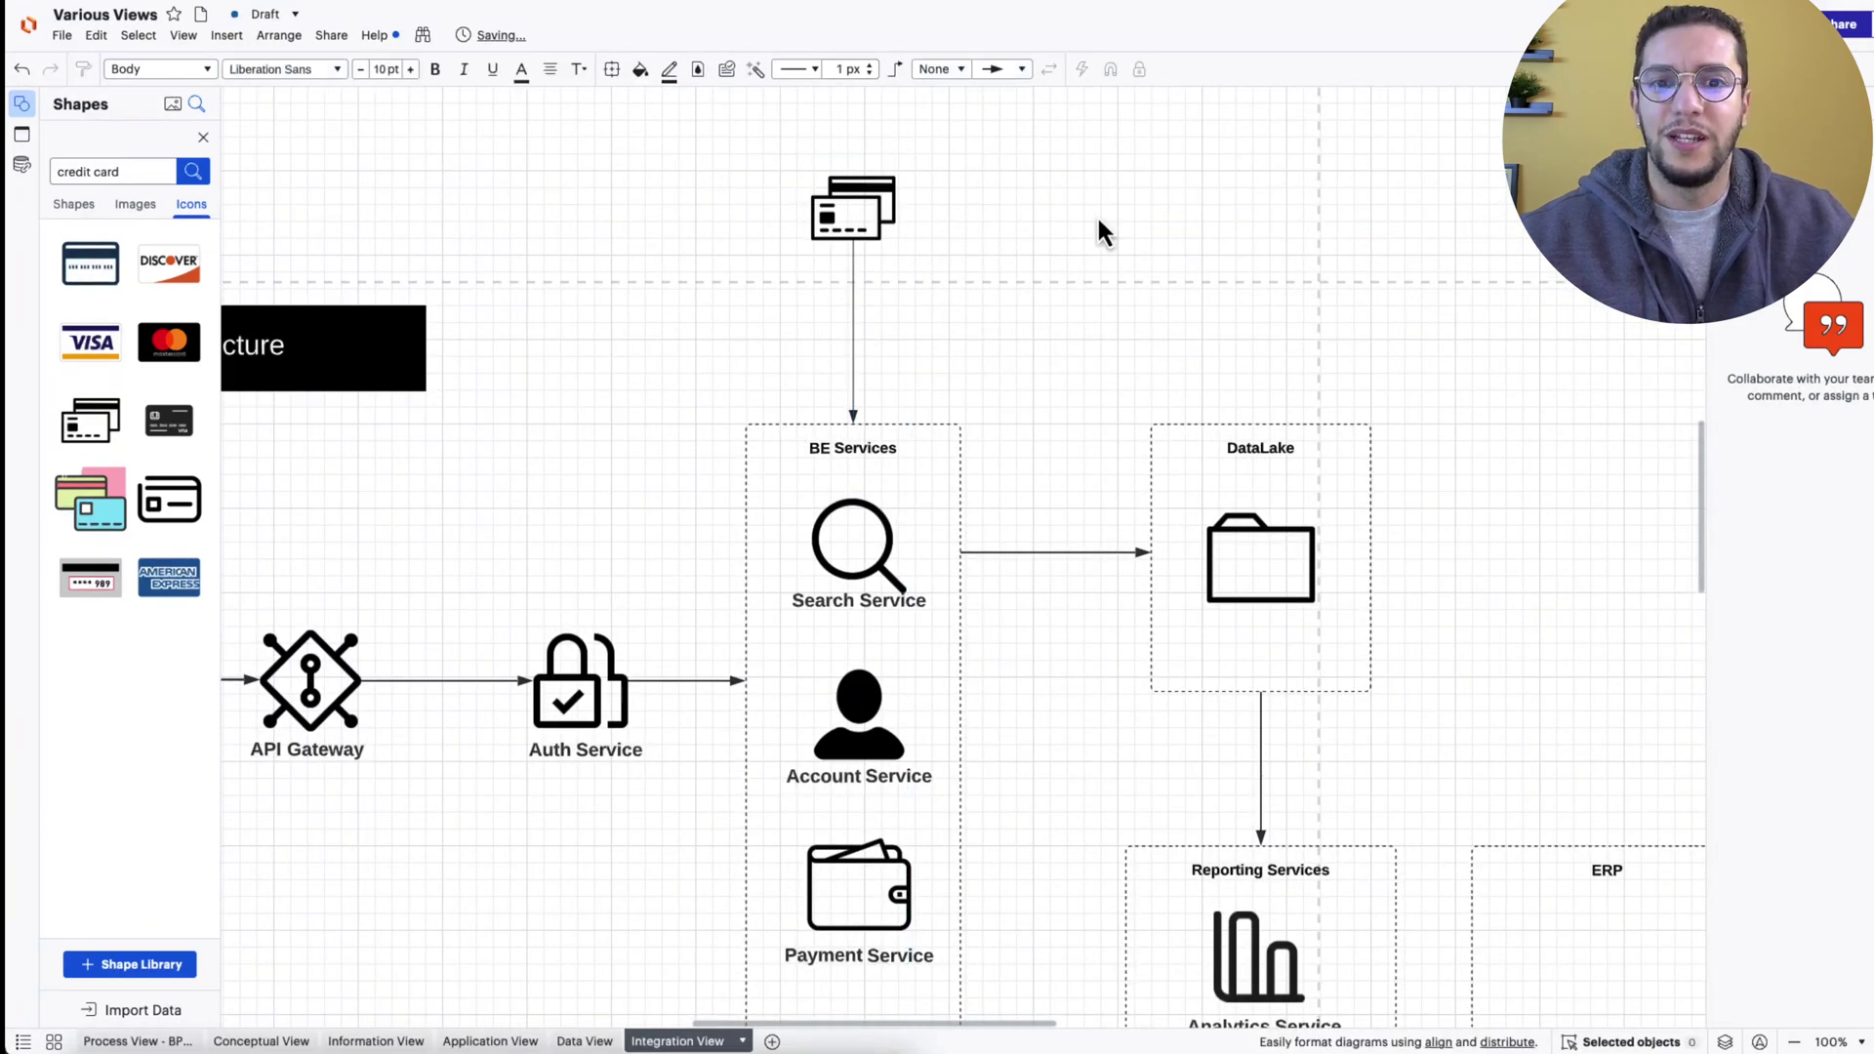
{"action": "double_click", "coordinate": [836, 137]}
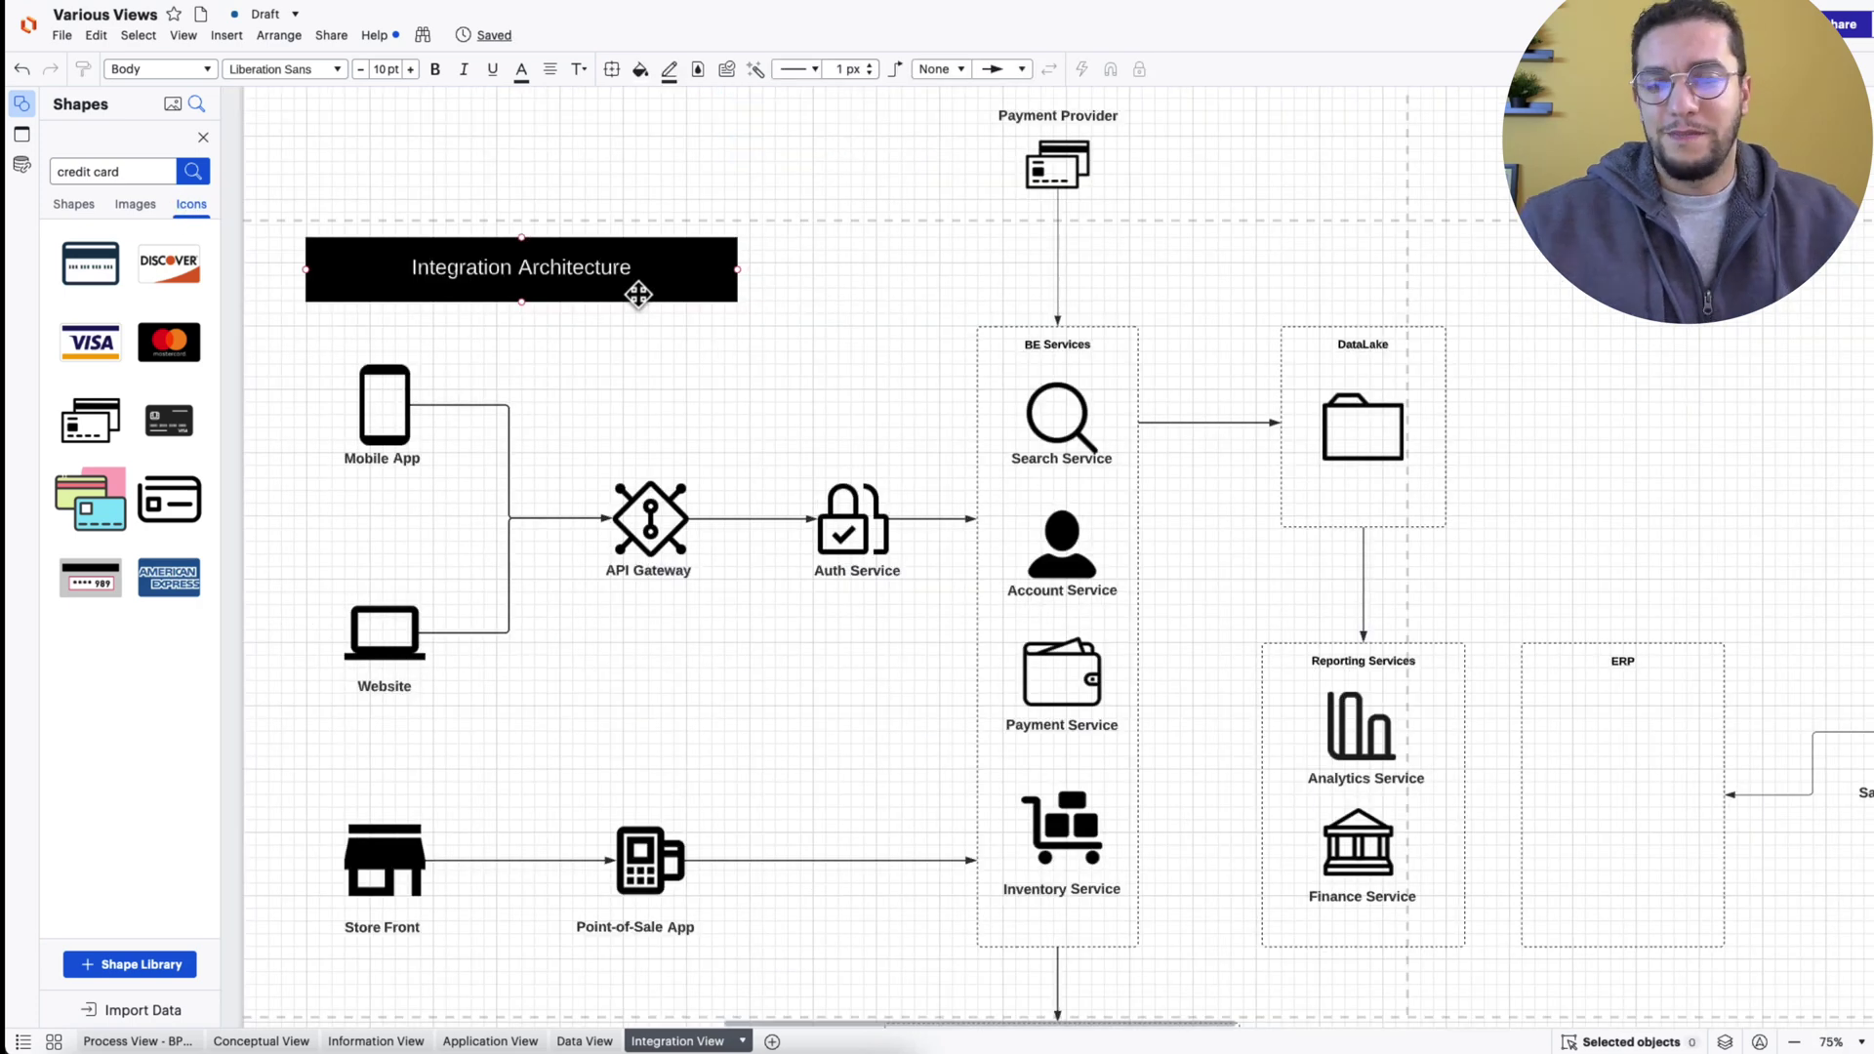
{"action": "left_click", "coordinate": [763, 347]}
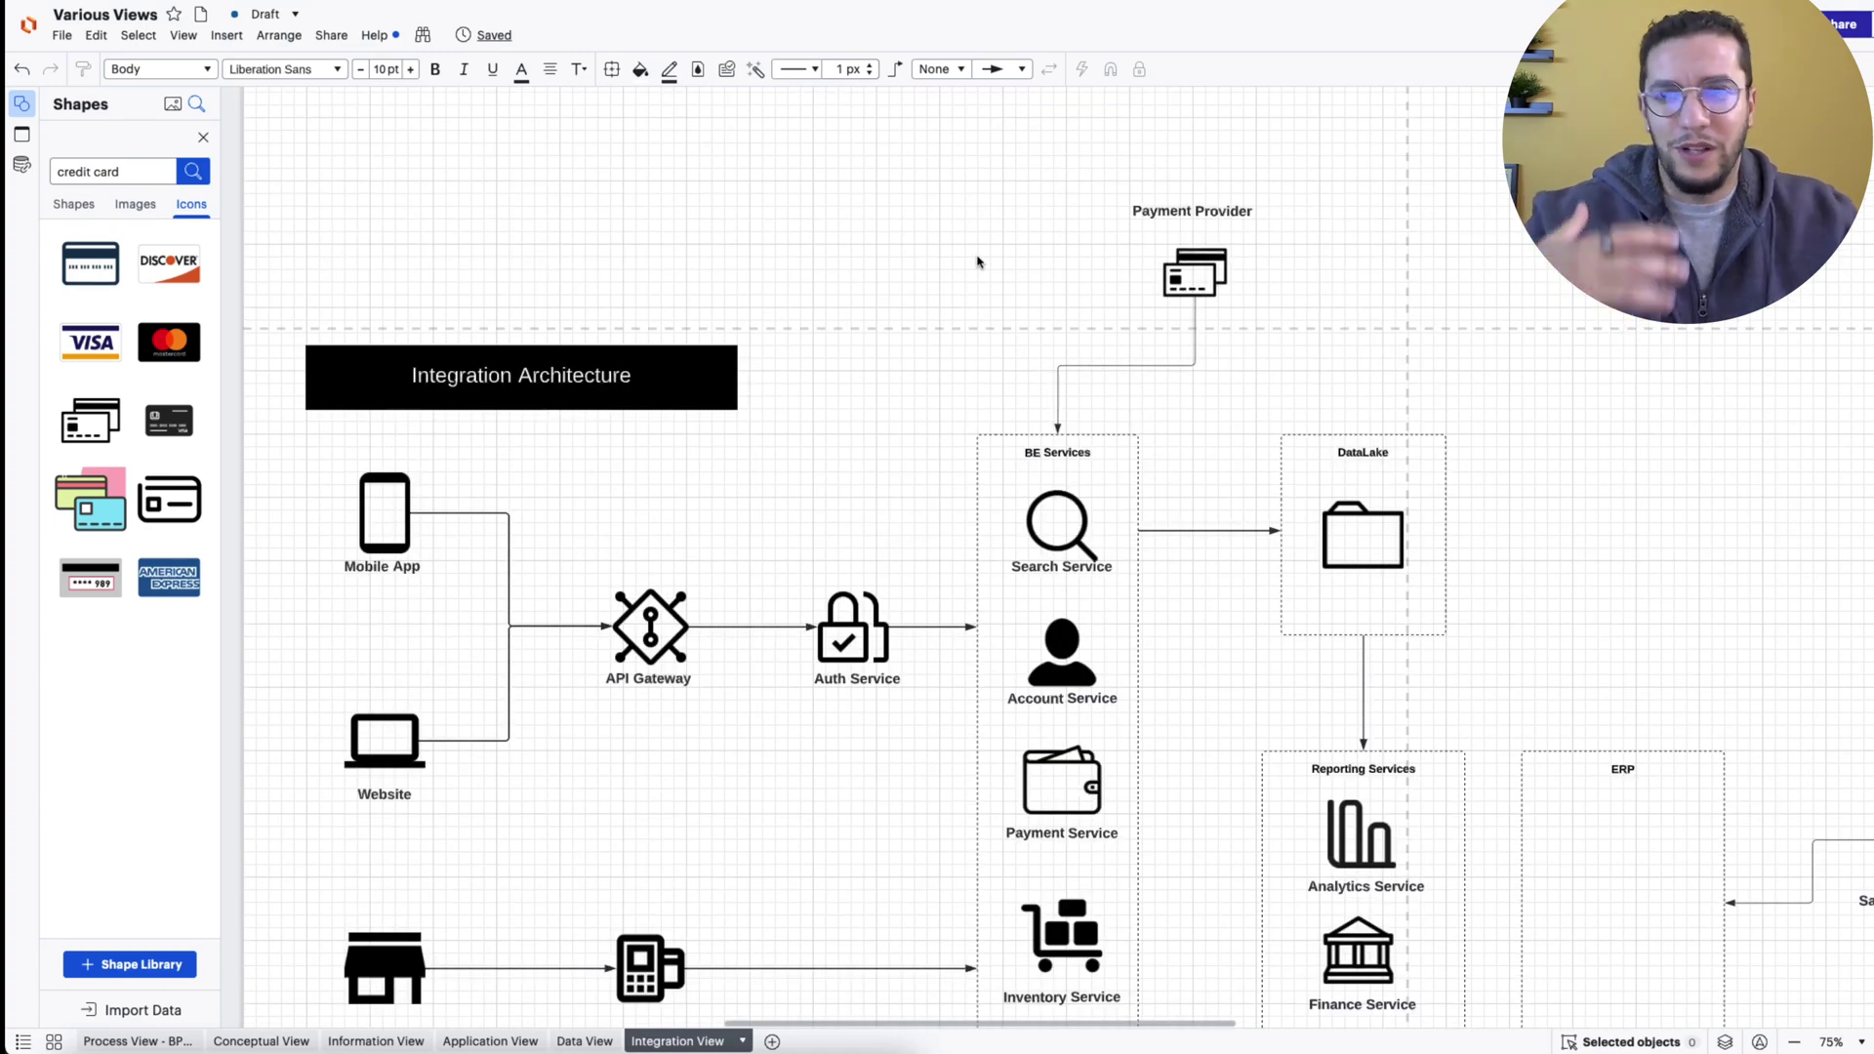
{"action": "scroll", "coordinate": [1064, 614], "scroll_direction": "down", "scroll_amount": 1}
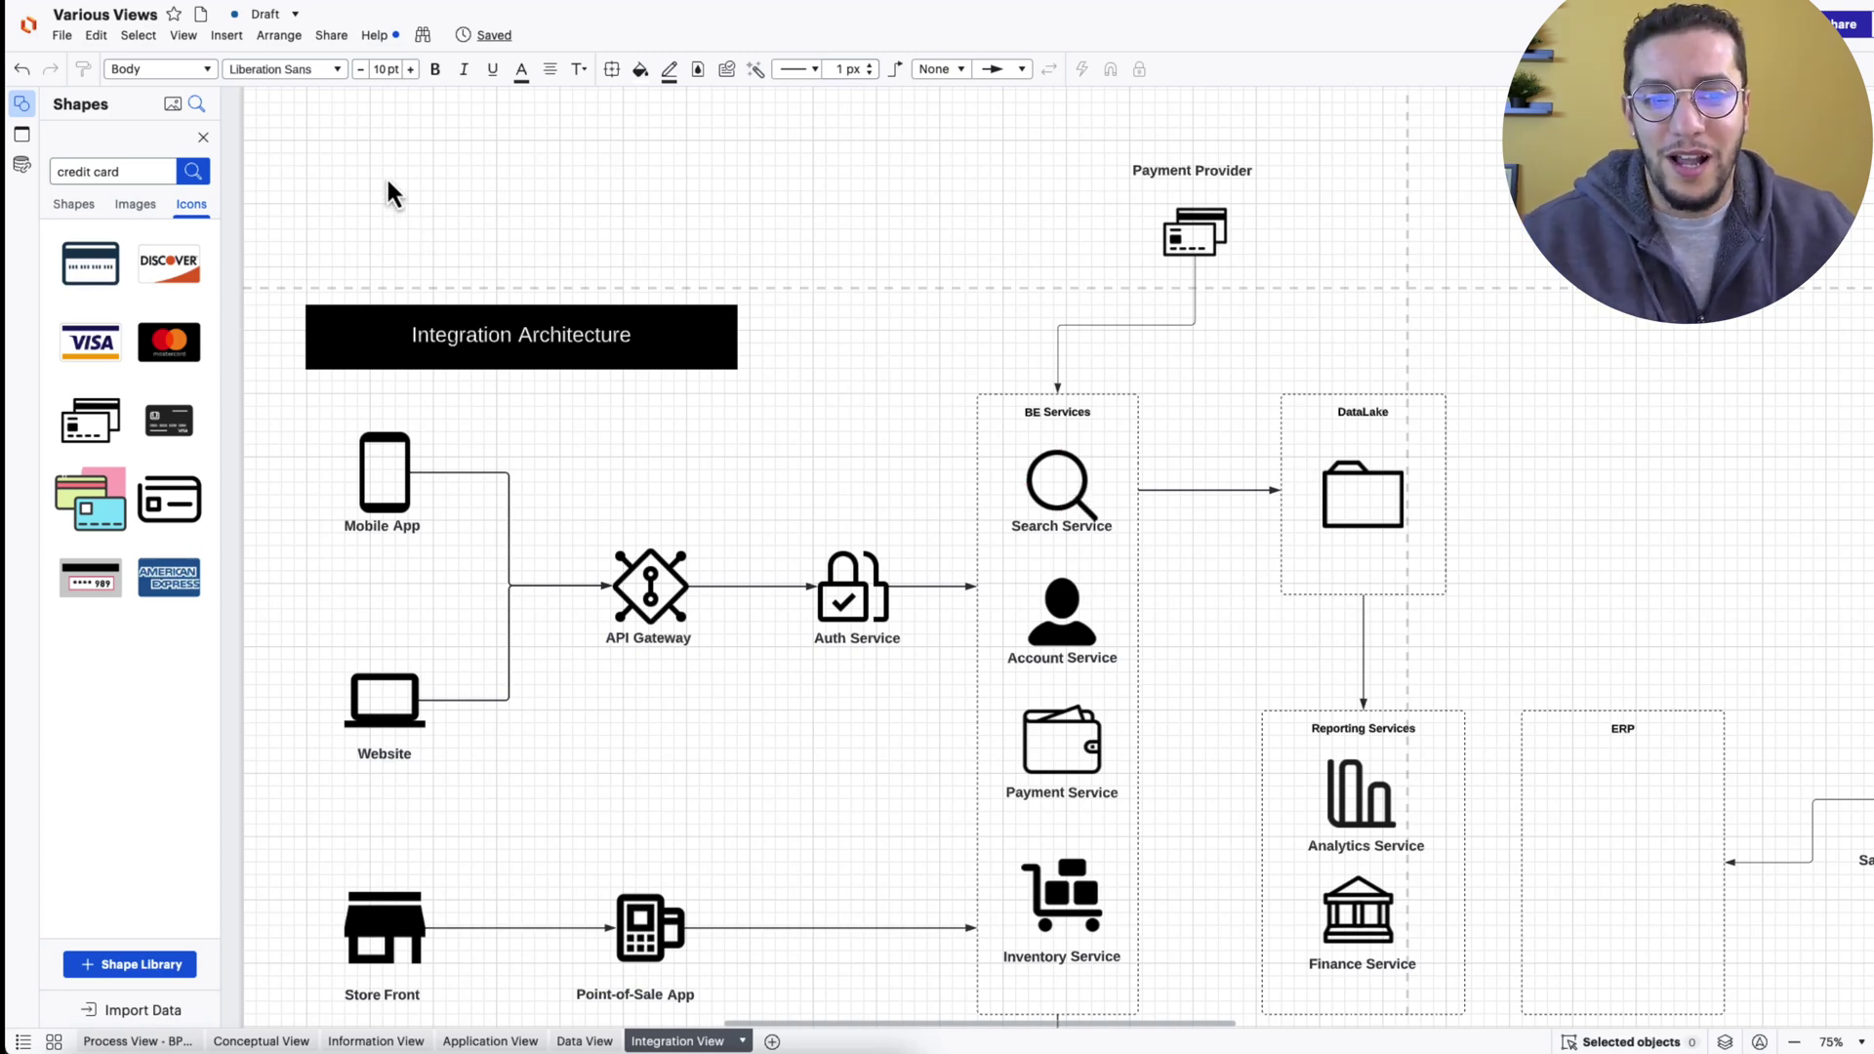
Place a car icon left of Payment Provider with a bold 'Manufacturer' label.
{"action": "triple_click", "coordinate": [124, 174]}
{"action": "type", "text": "car"}
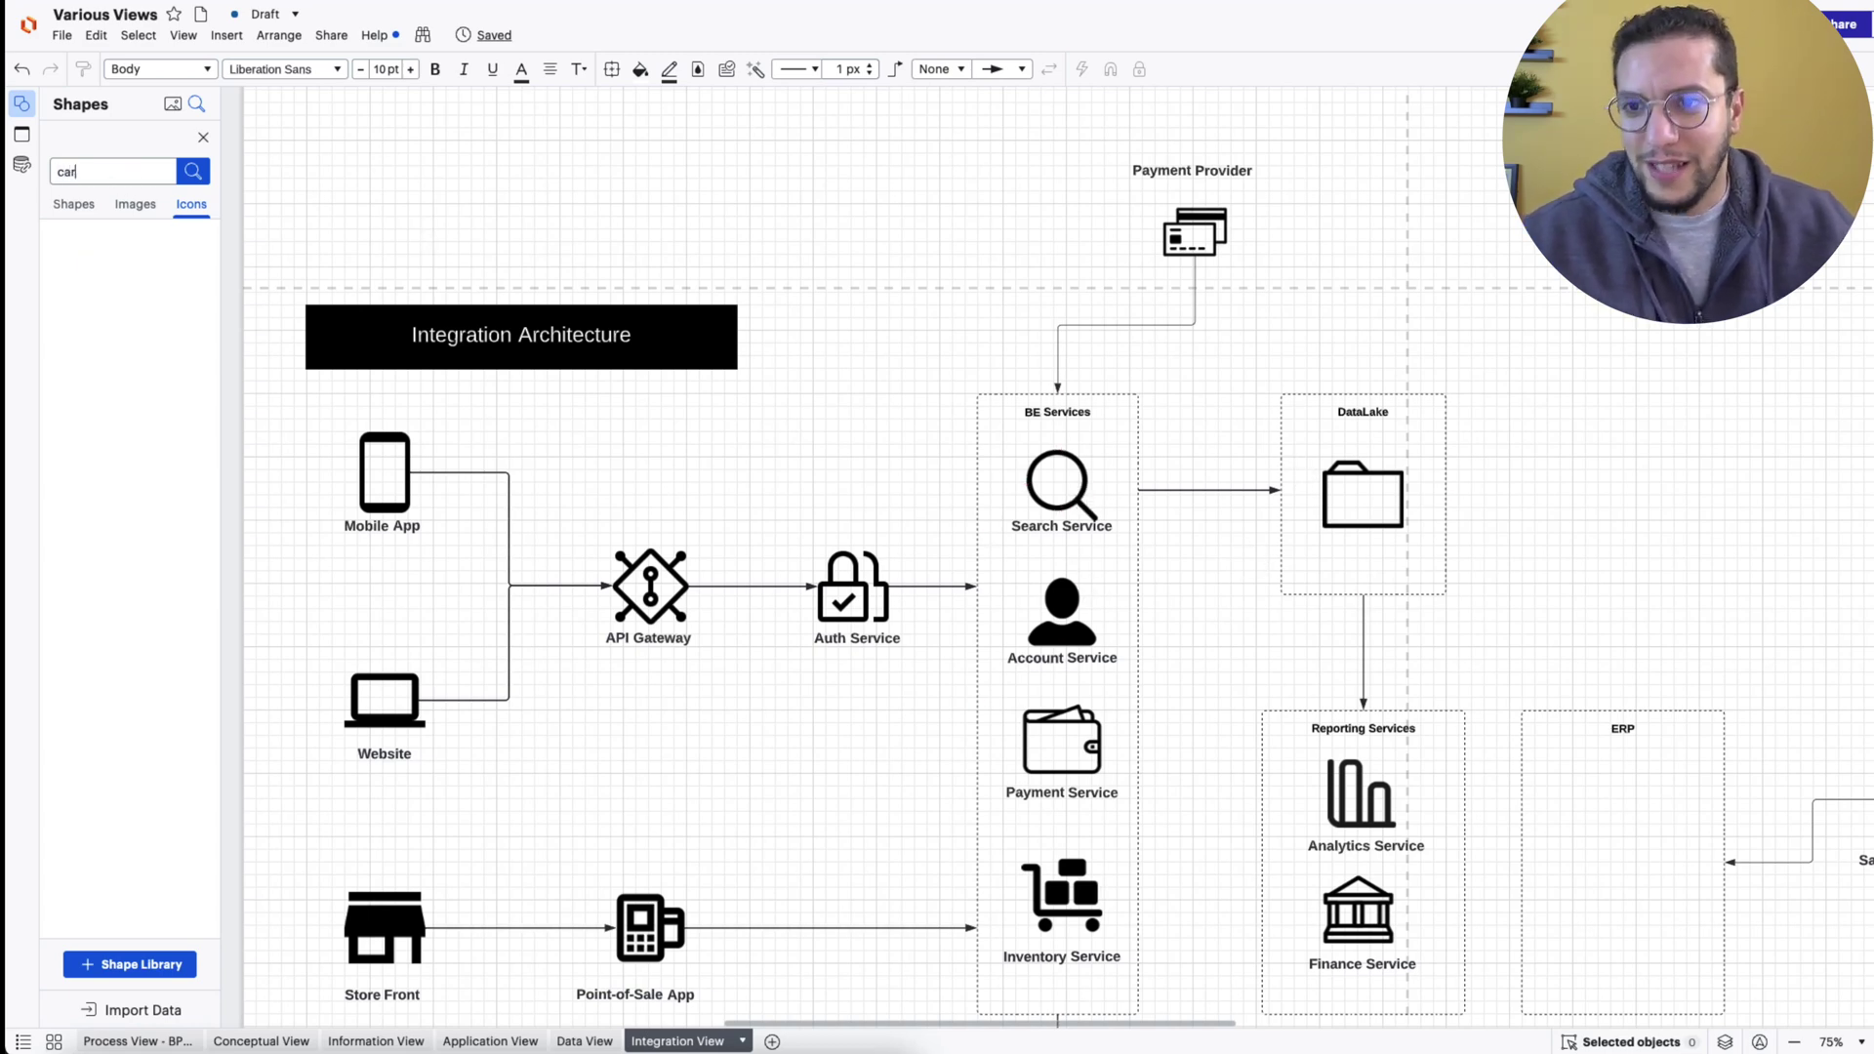
{"action": "key", "text": "Return"}
{"action": "left_click_drag", "start_coordinate": [90, 263], "coordinate": [841, 161]}
{"action": "type", "text": "M"}
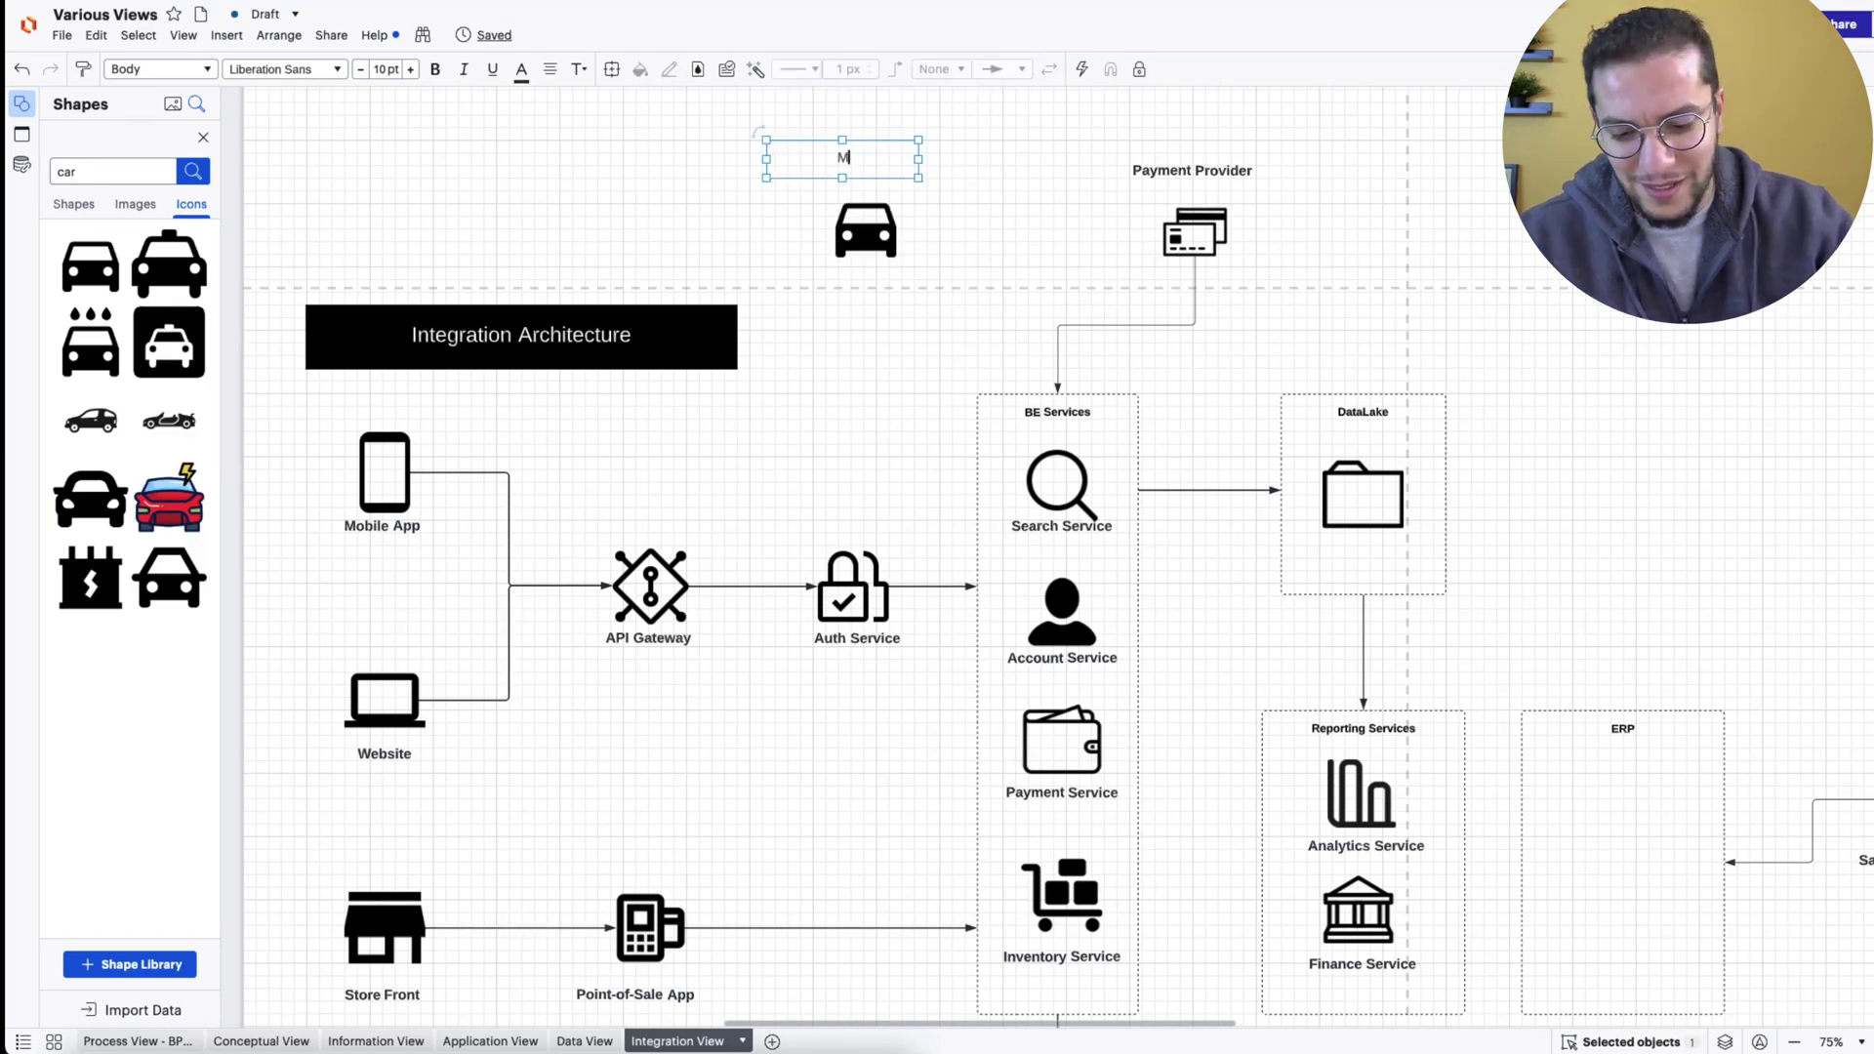
{"action": "type", "text": "anufacturer"}
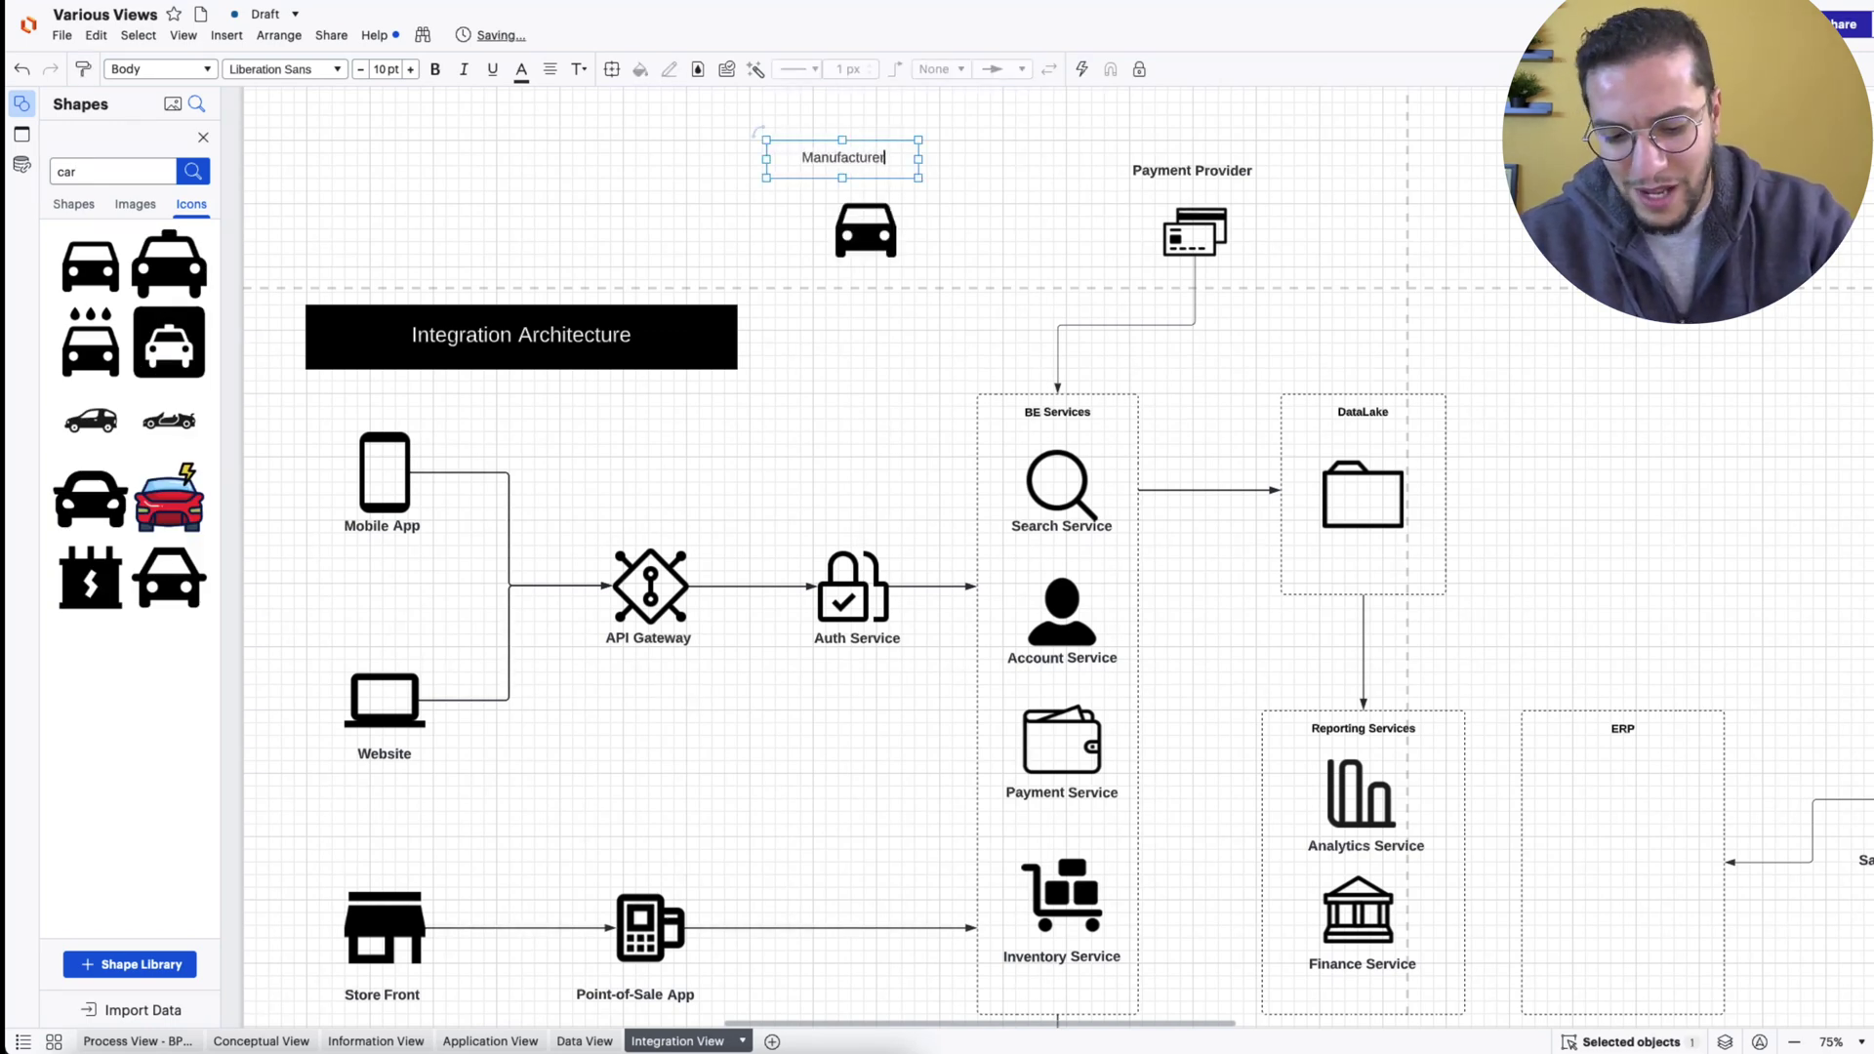
{"action": "key", "text": "ctrl+a"}
{"action": "key", "text": "ctrl+b"}
{"action": "left_click_drag", "start_coordinate": [842, 161], "coordinate": [865, 176]}
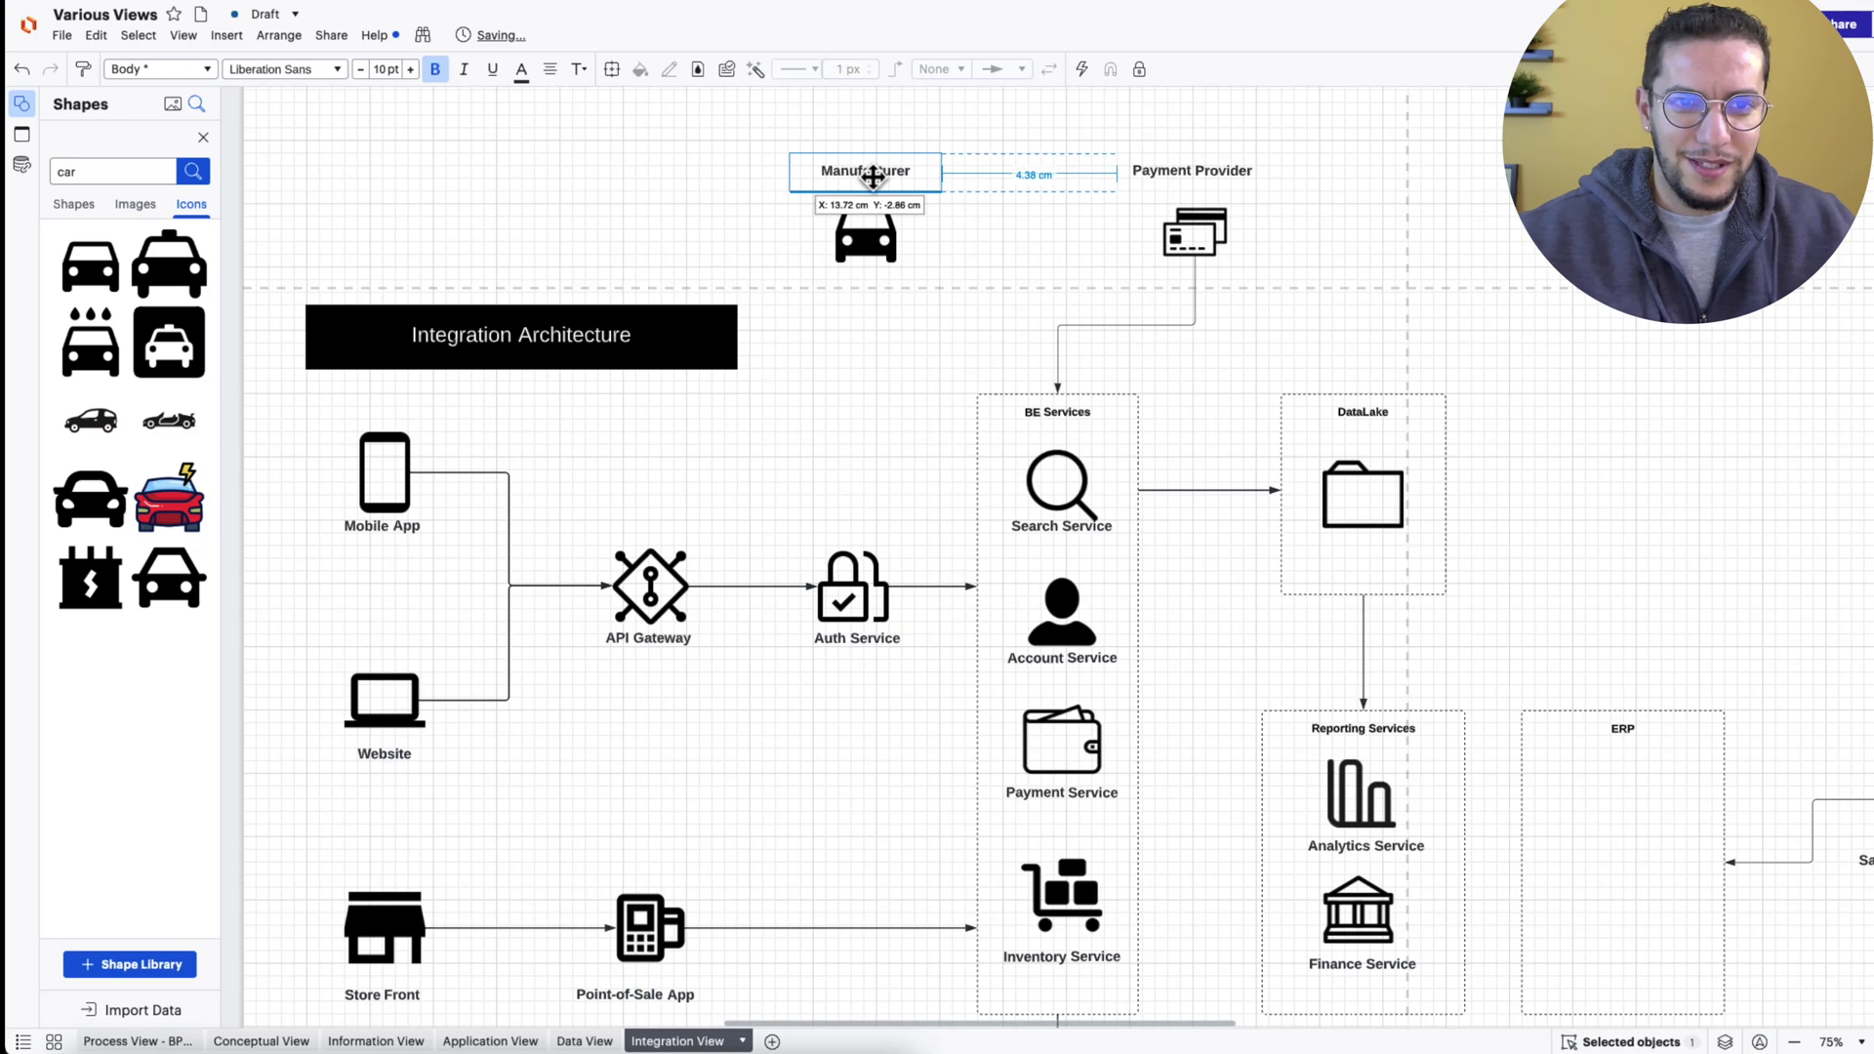
Connect the Manufacturer car icon down into BE Services.
{"action": "left_click_drag", "start_coordinate": [866, 289], "coordinate": [1057, 390]}
{"action": "left_click", "coordinate": [1040, 232]}
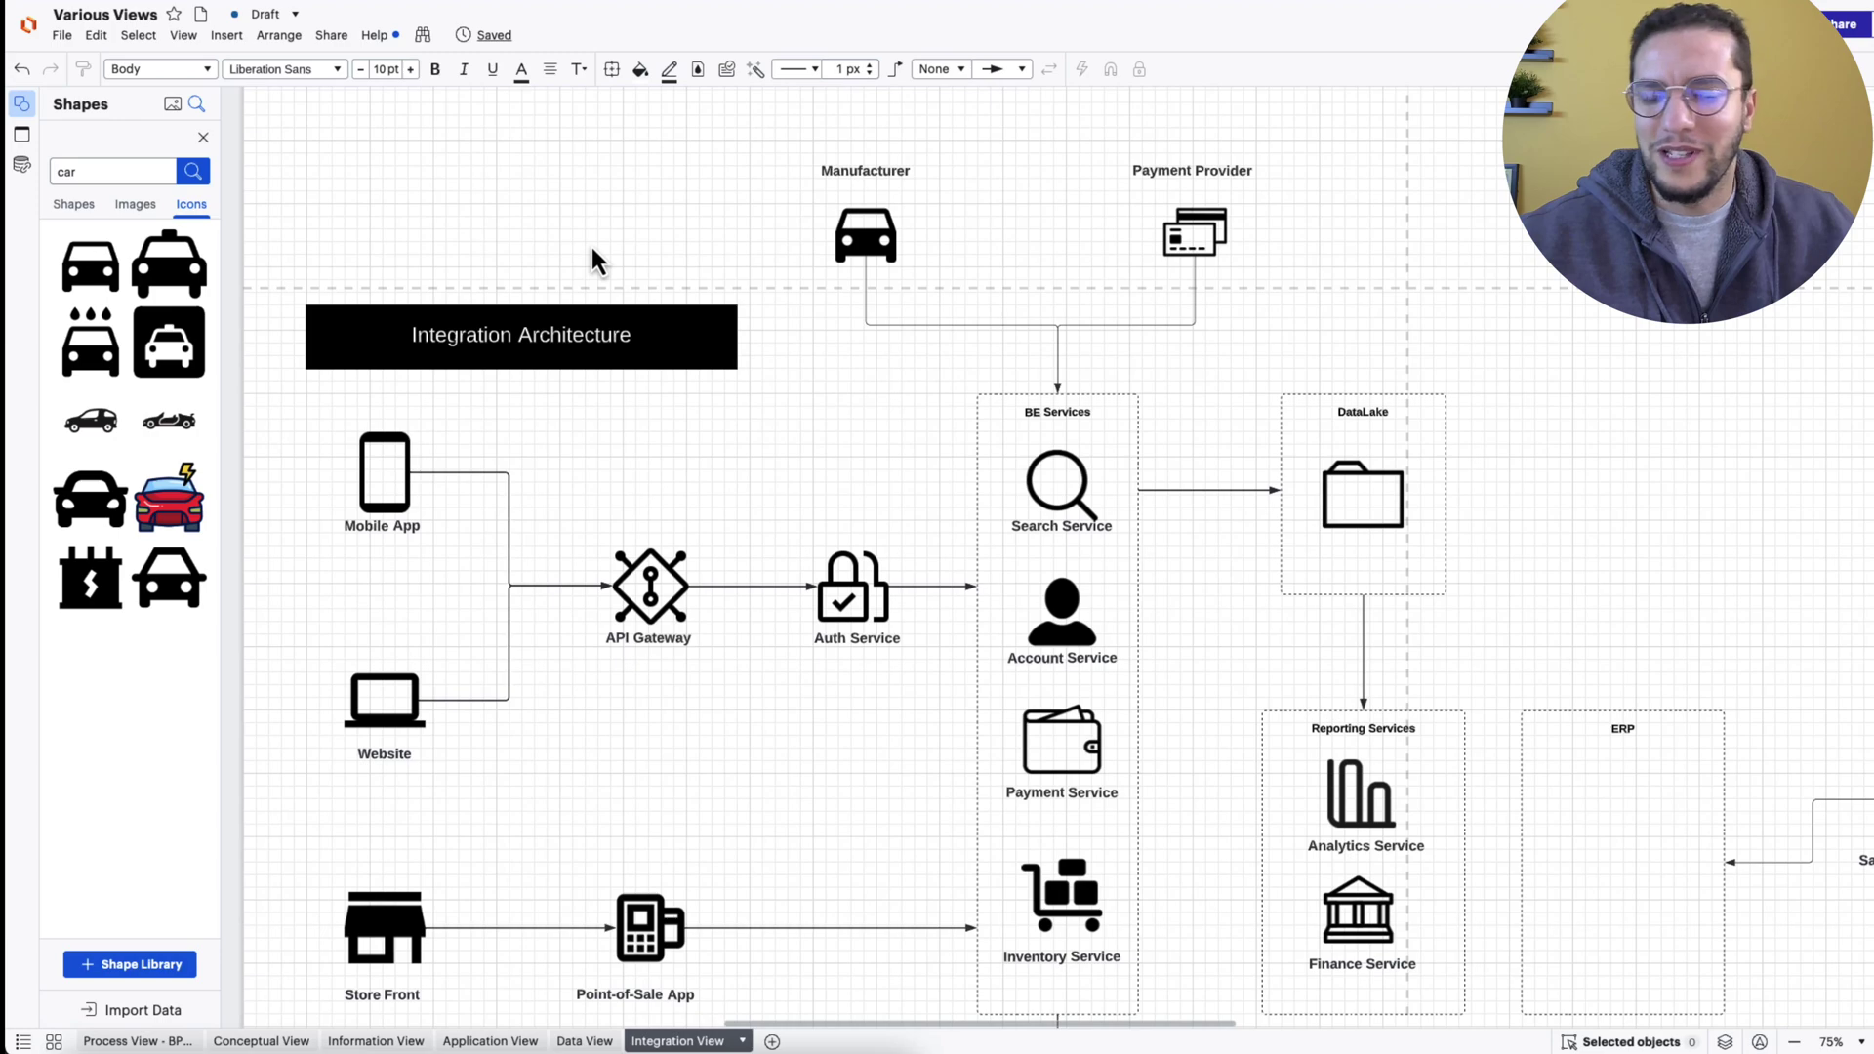
{"action": "scroll", "coordinate": [1234, 342], "scroll_direction": "right", "scroll_amount": 3}
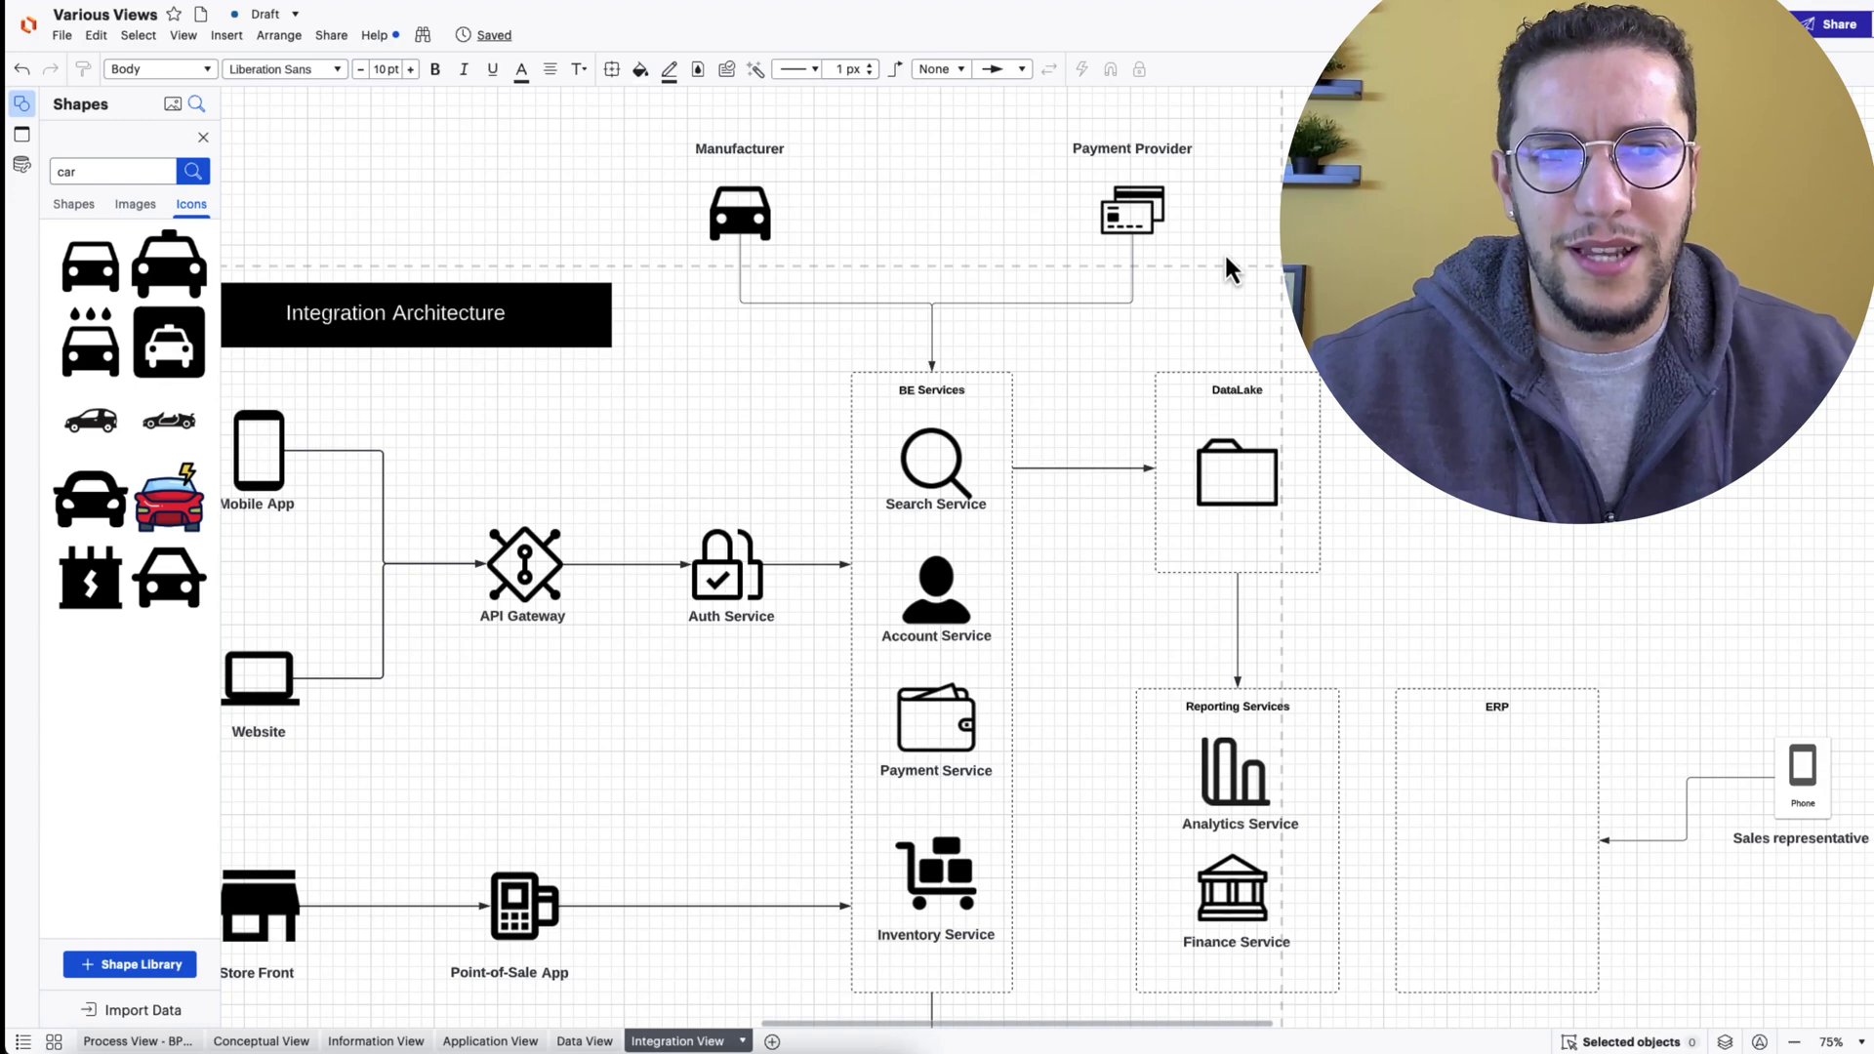
{"action": "scroll", "coordinate": [1228, 266], "scroll_direction": "down", "scroll_amount": 3}
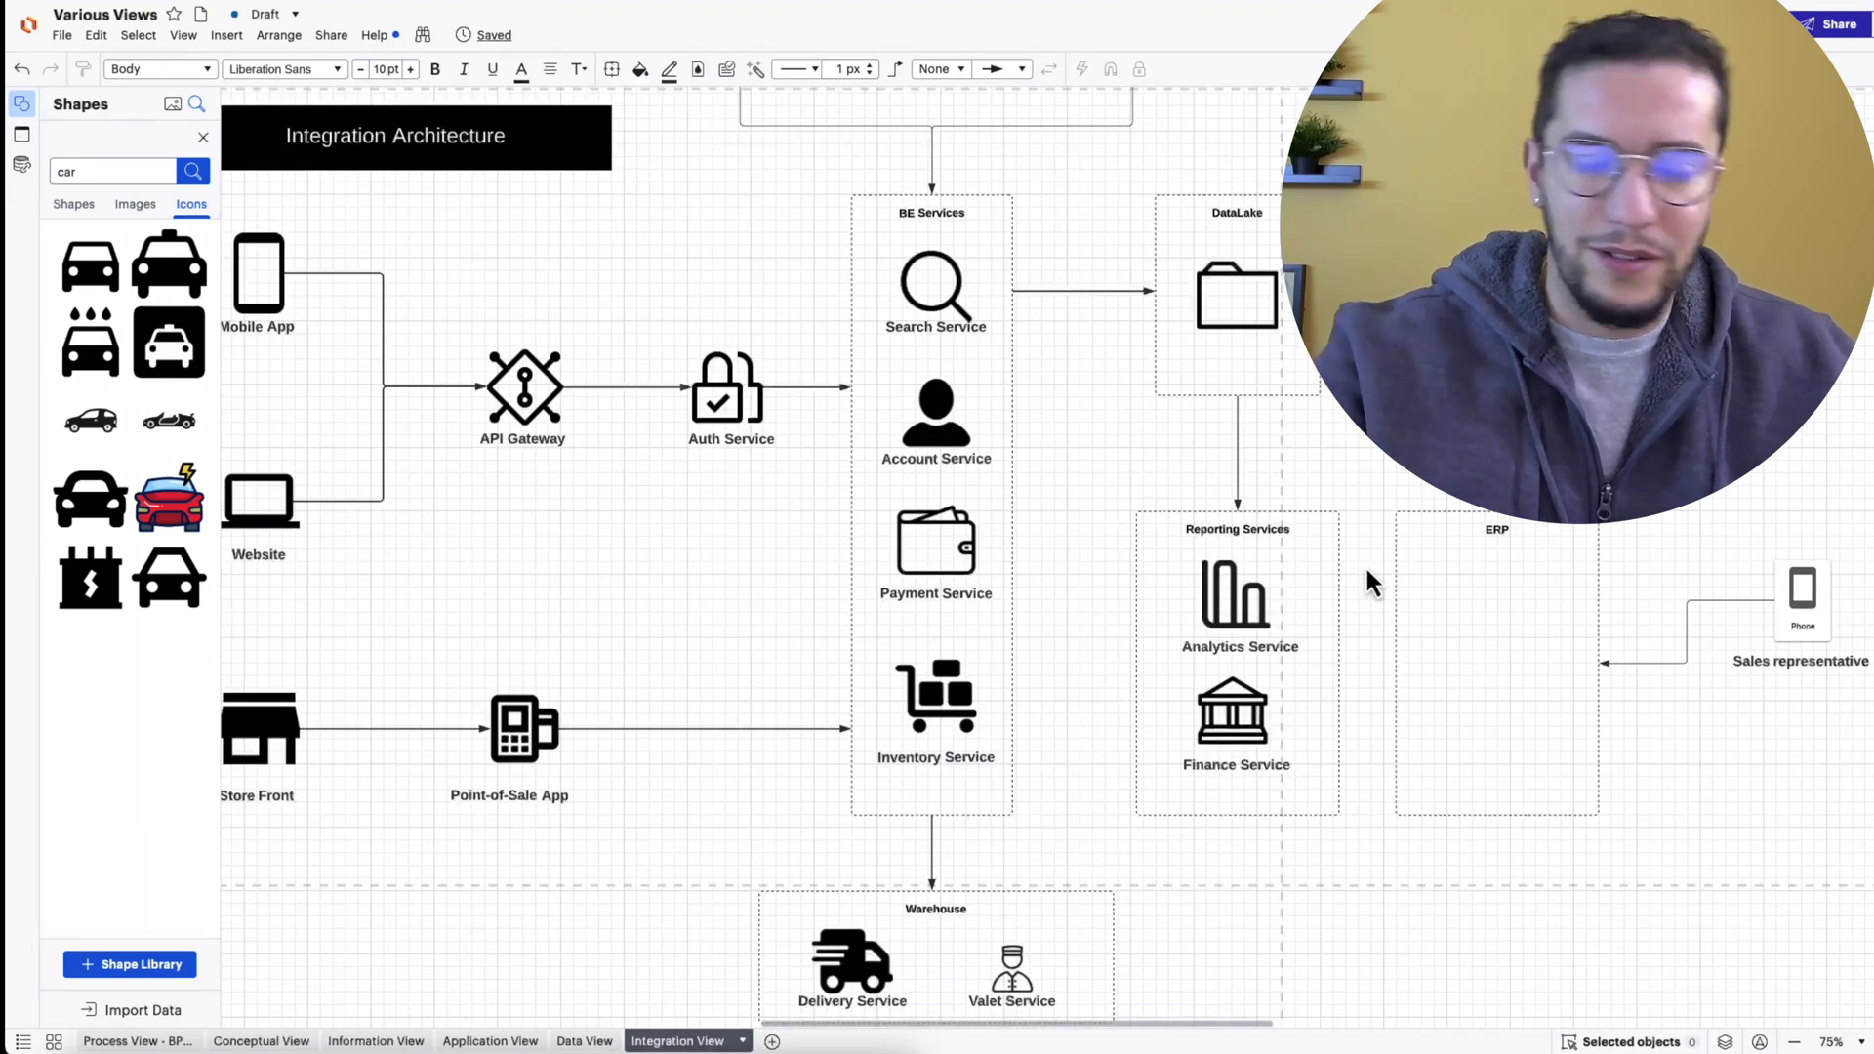
Draw a connector from the top of ERP up to DataLake.
{"action": "scroll", "coordinate": [1415, 625], "scroll_direction": "right", "scroll_amount": 1}
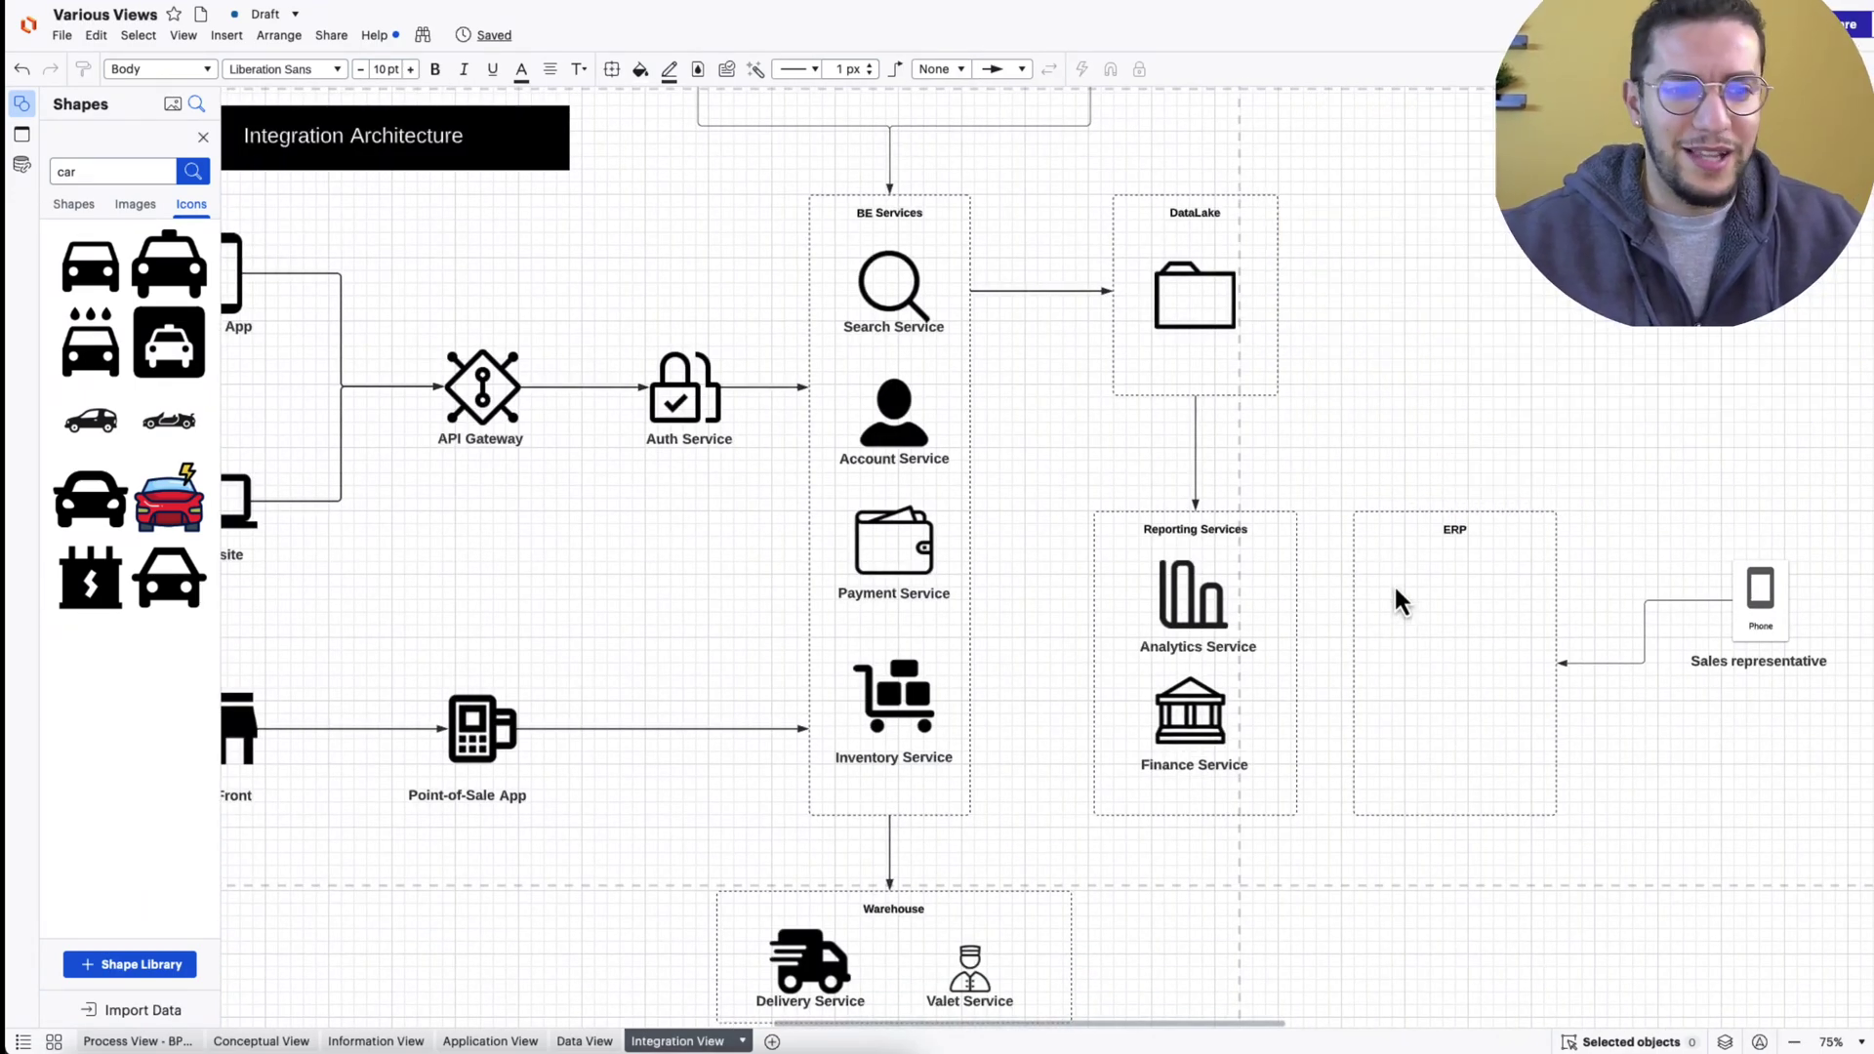
{"action": "left_click_drag", "start_coordinate": [1454, 493], "coordinate": [1279, 291]}
{"action": "scroll", "coordinate": [585, 635], "scroll_direction": "left", "scroll_amount": 3}
{"action": "scroll", "coordinate": [586, 636], "scroll_direction": "down", "scroll_amount": 1}
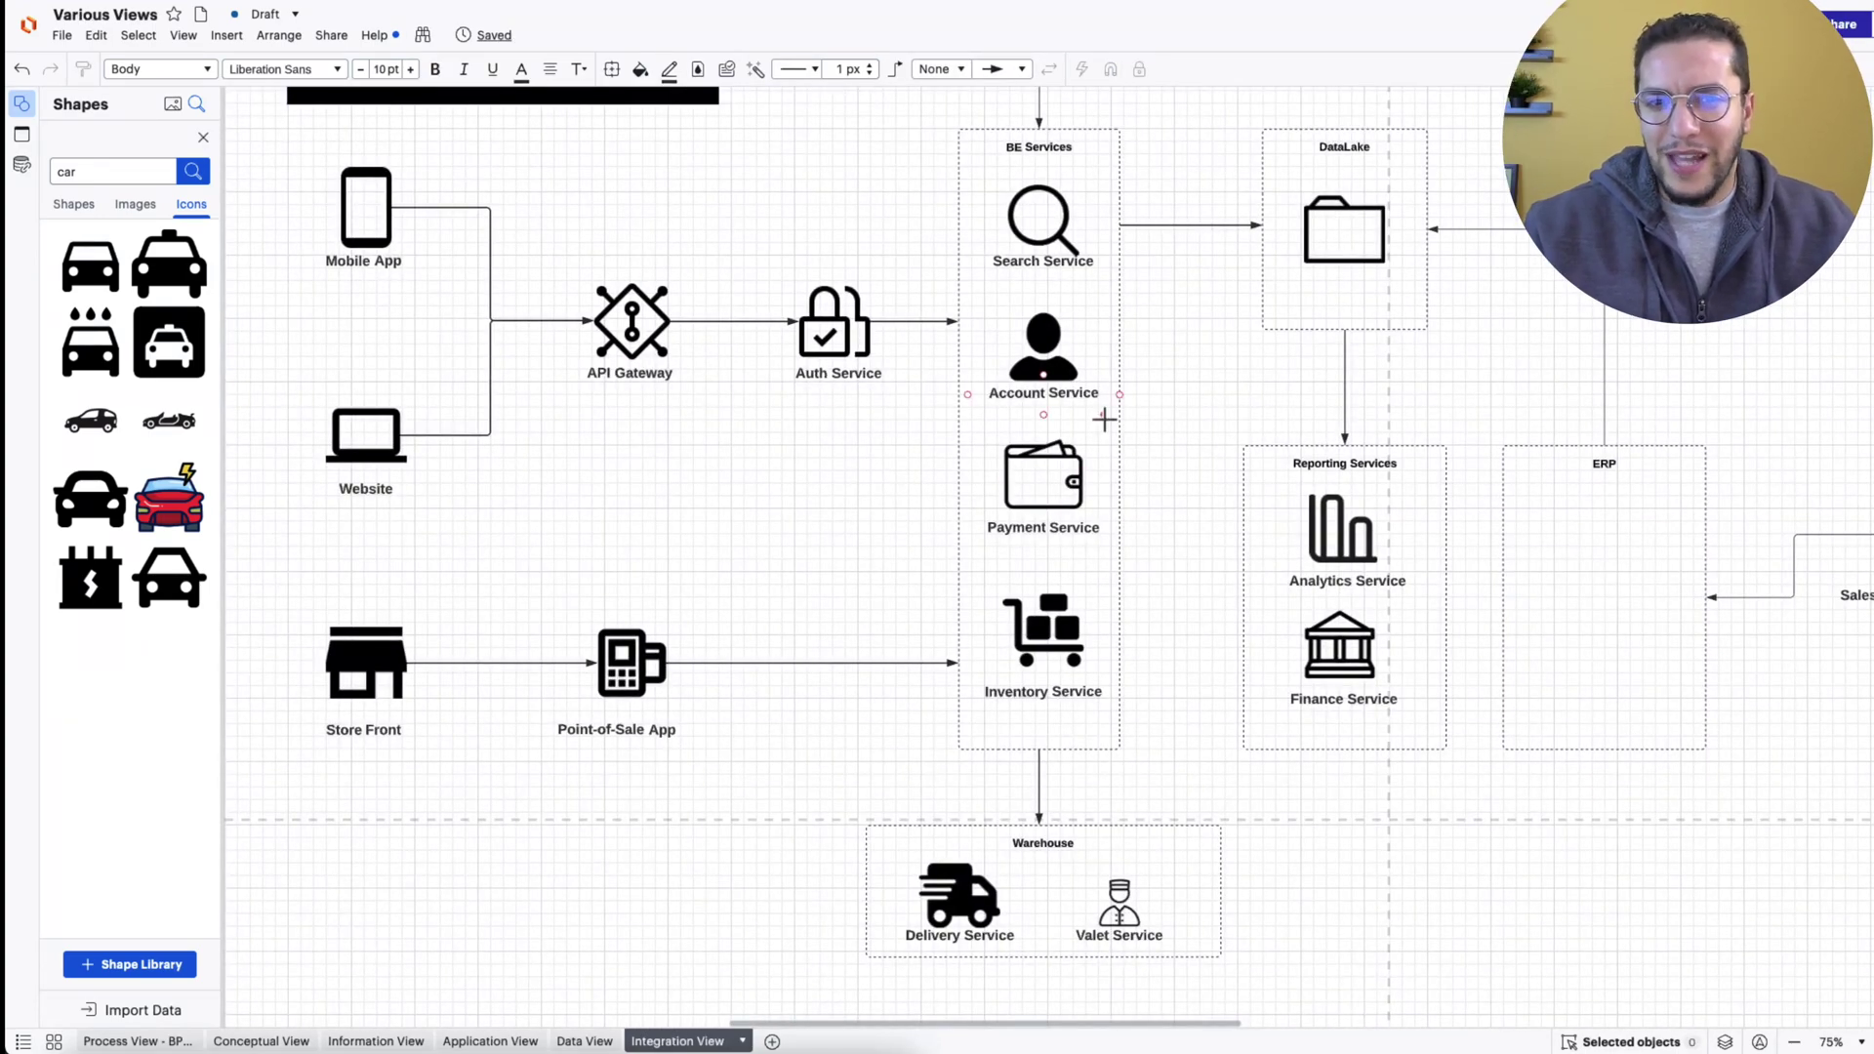
{"action": "scroll", "coordinate": [1105, 420], "scroll_direction": "up", "scroll_amount": 2}
Delete the Search, Inventory, Payment and Account Service icons from BE Services.
{"action": "left_click", "coordinate": [1049, 332]}
{"action": "left_click", "coordinate": [1051, 768], "text": "shift"}
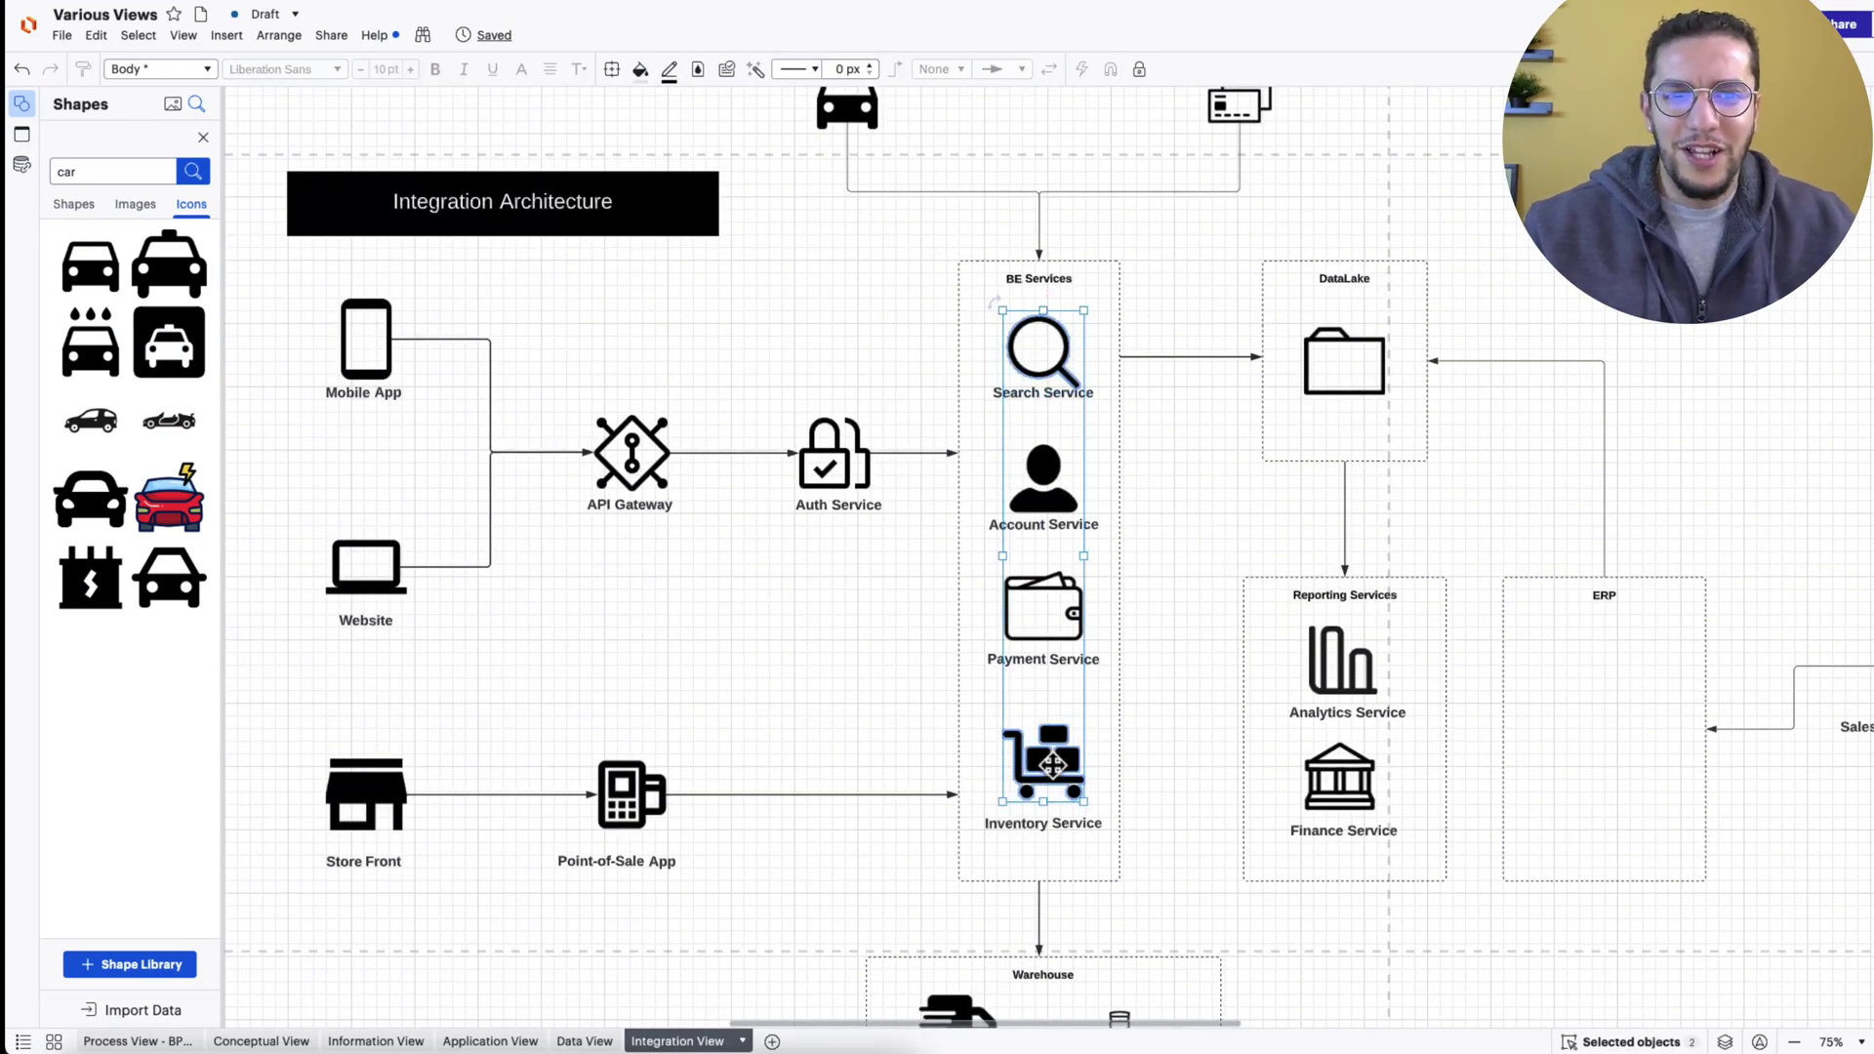
{"action": "key", "text": "Delete"}
{"action": "left_click", "coordinate": [1043, 619]}
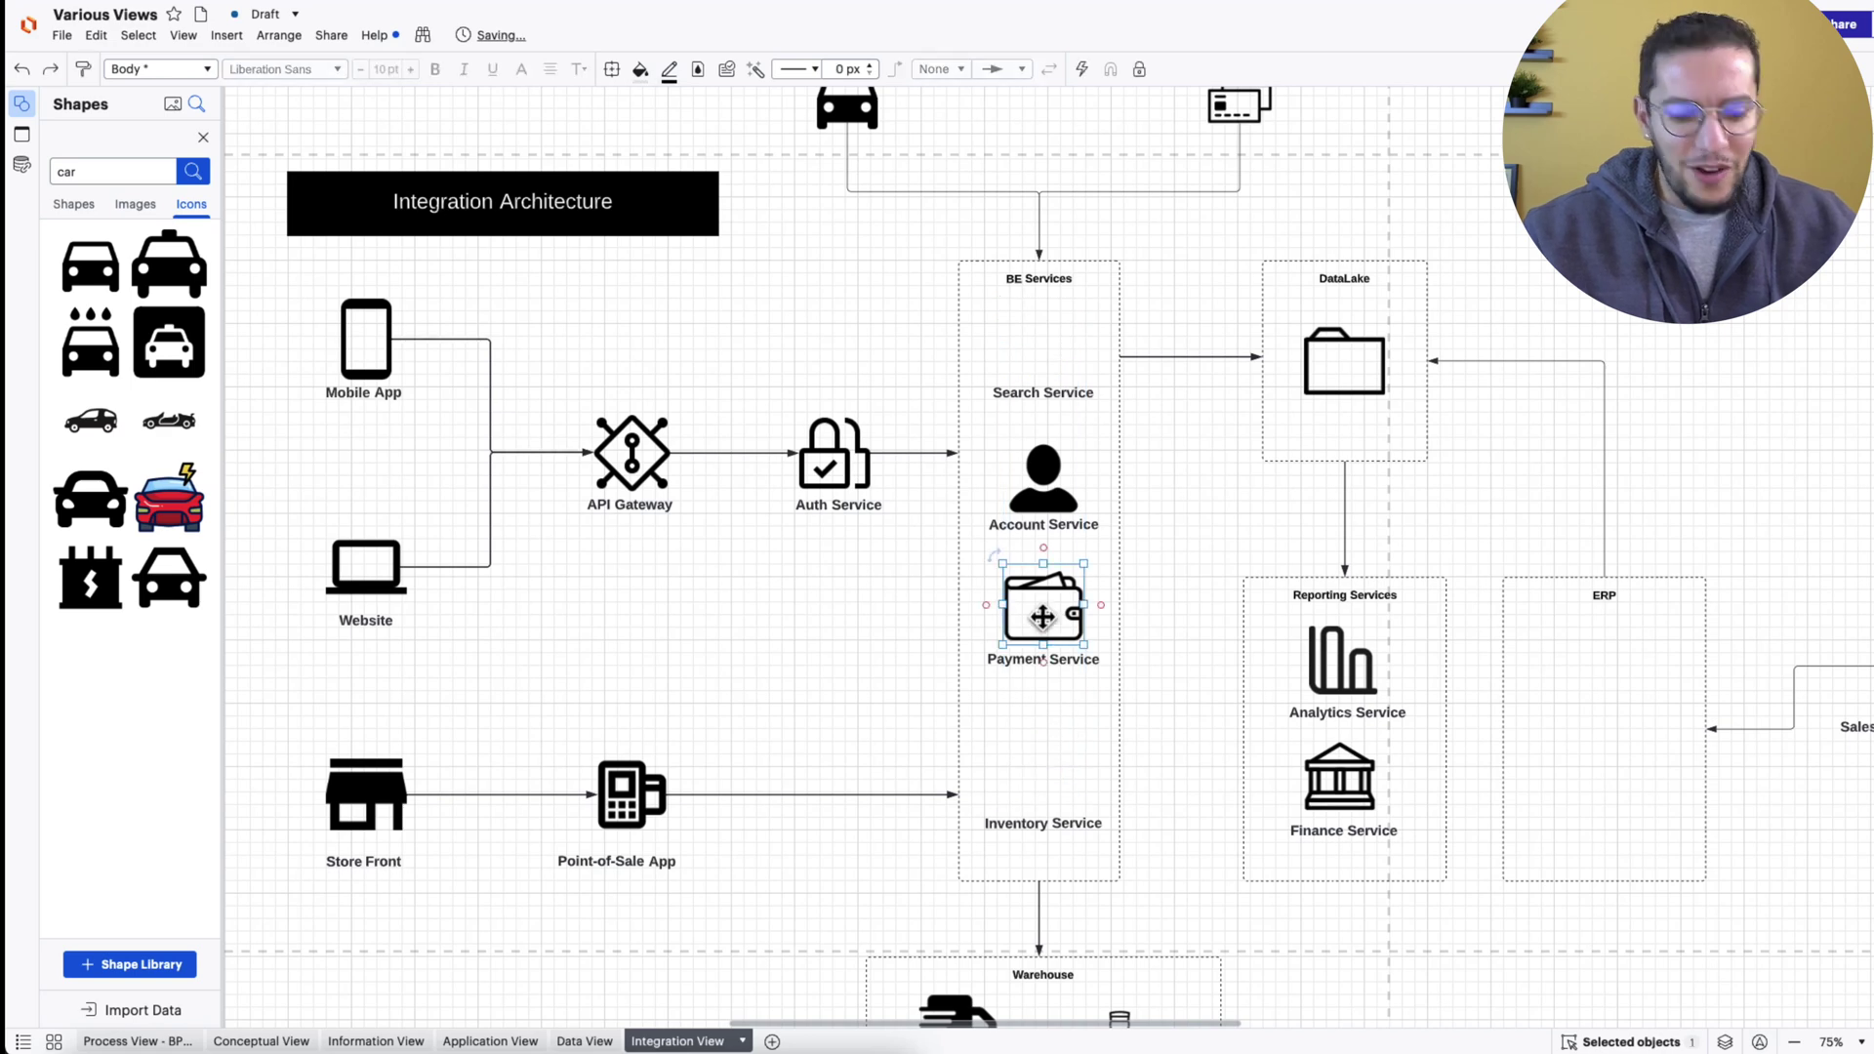
{"action": "key", "text": "Delete"}
{"action": "left_click", "coordinate": [1040, 473]}
{"action": "key", "text": "Delete"}
Delete the remaining service labels inside the BE Services container.
{"action": "left_click", "coordinate": [1039, 390]}
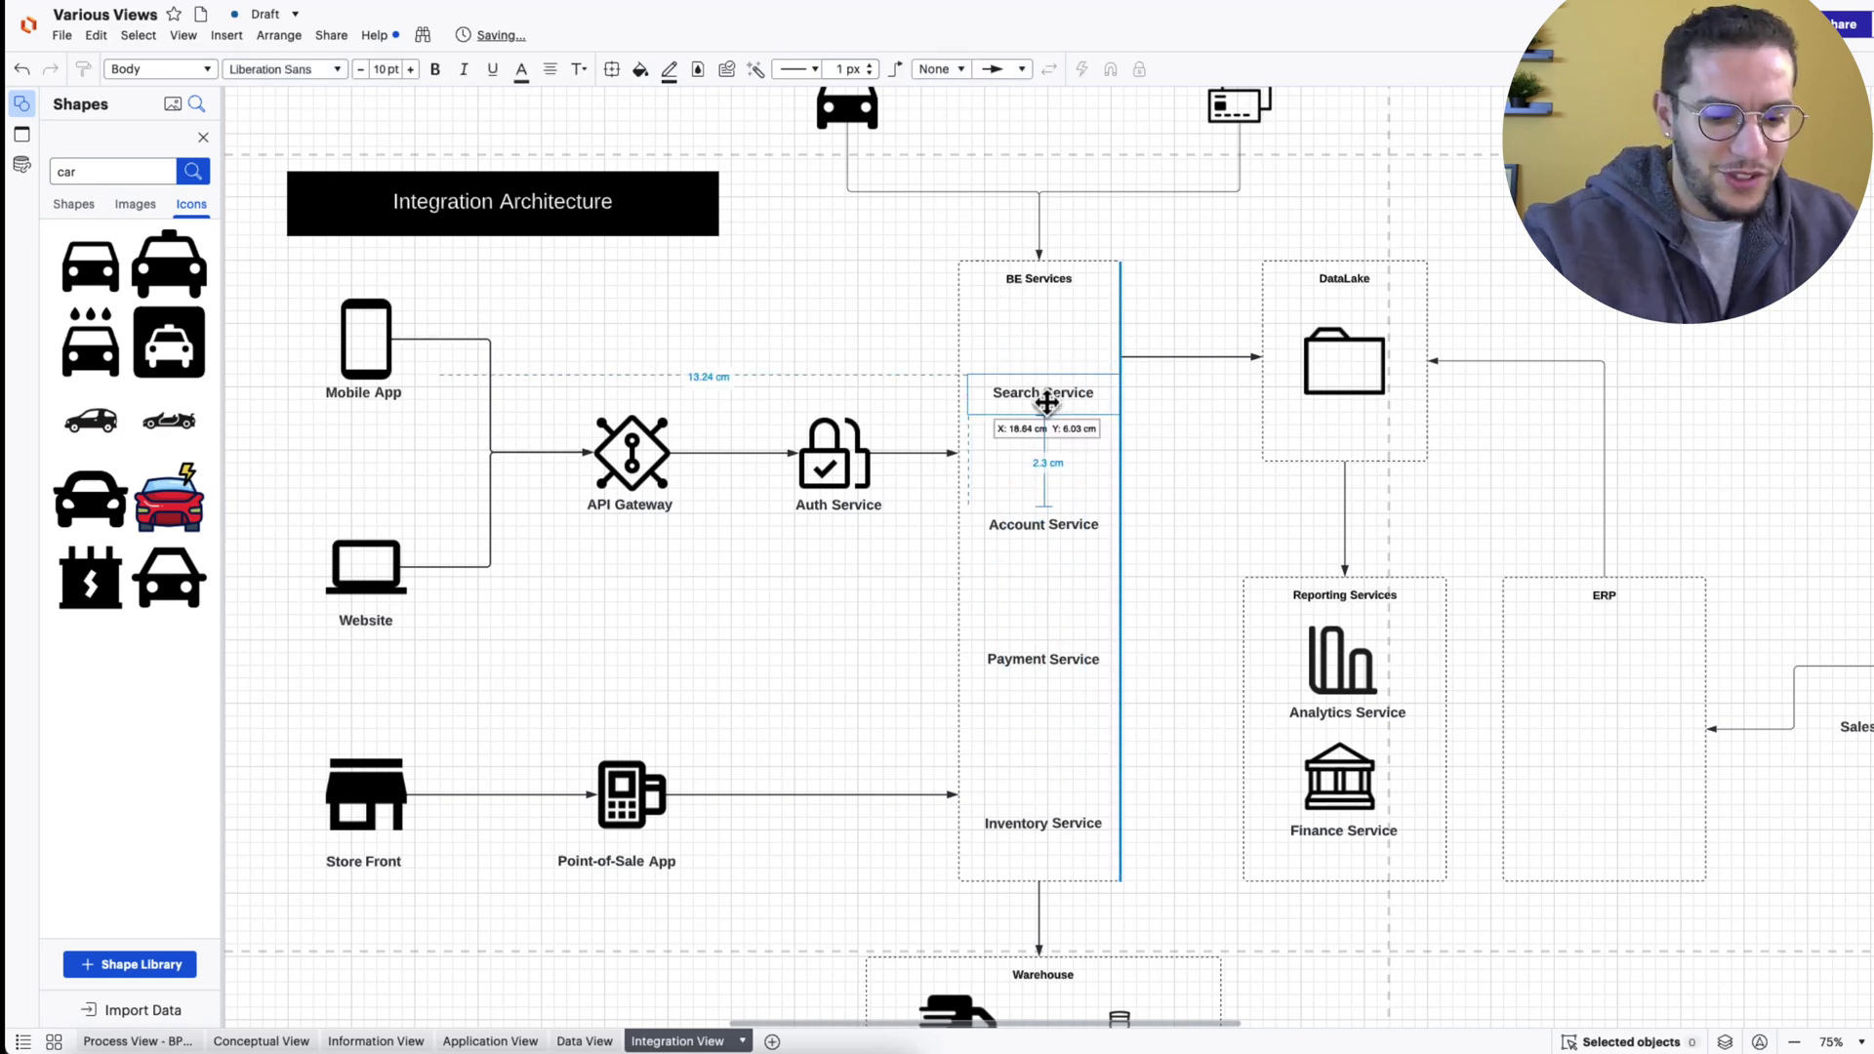
{"action": "key", "text": "Delete"}
{"action": "key", "text": "Delete"}
{"action": "left_click", "coordinate": [1059, 657]}
{"action": "key", "text": "Delete"}
{"action": "left_click", "coordinate": [1062, 825]}
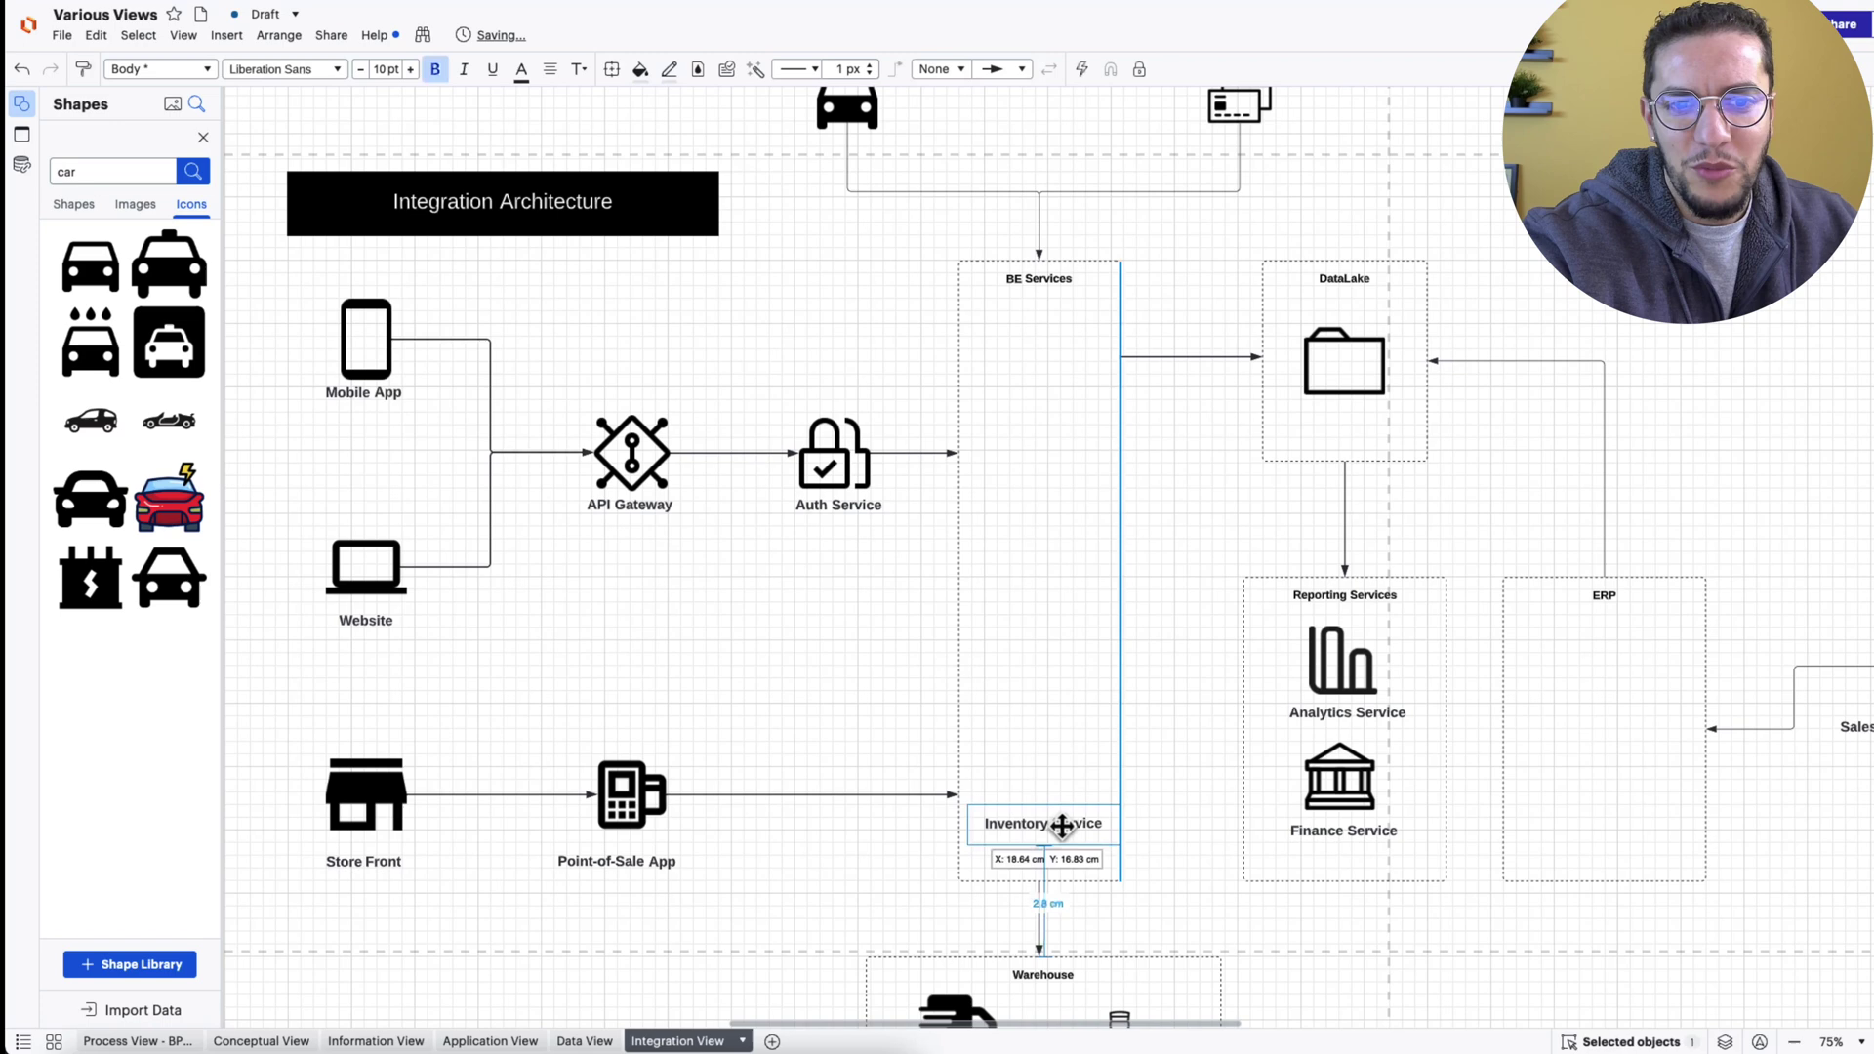
{"action": "key", "text": "Delete"}
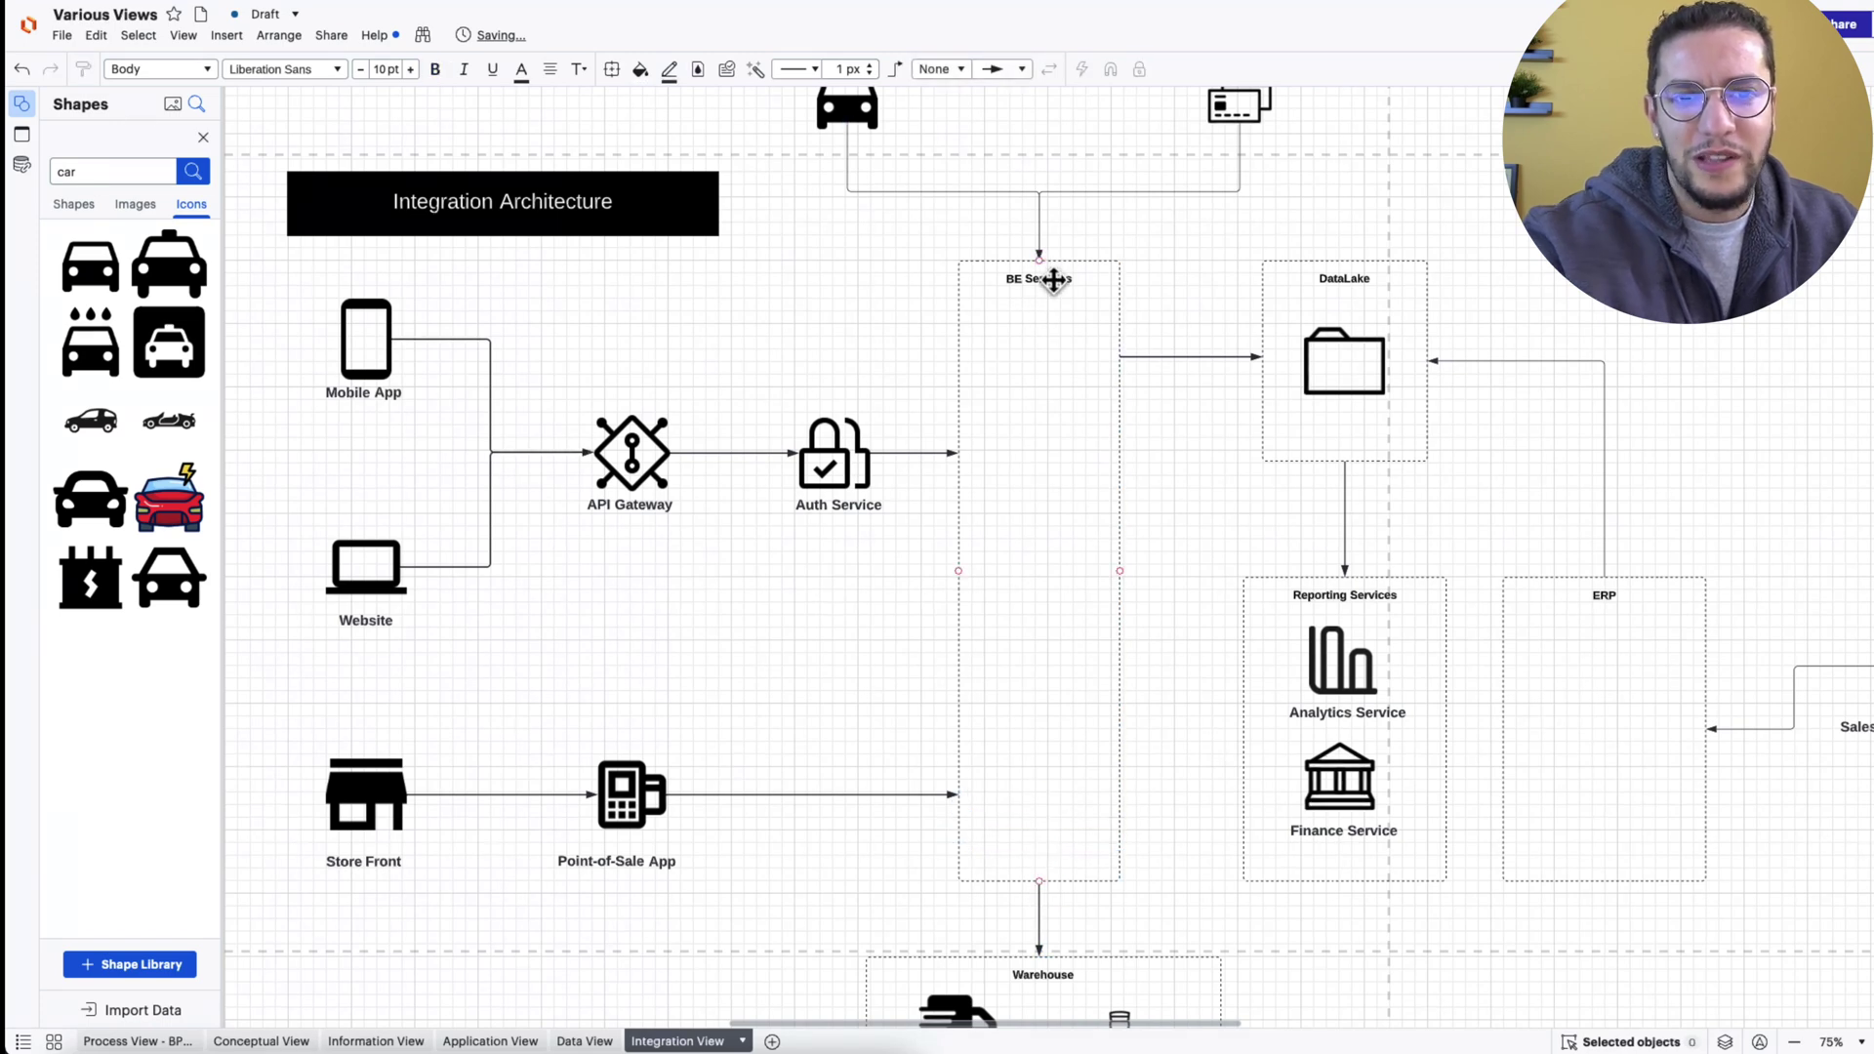
{"action": "scroll", "coordinate": [1070, 410], "scroll_direction": "up", "scroll_amount": 2}
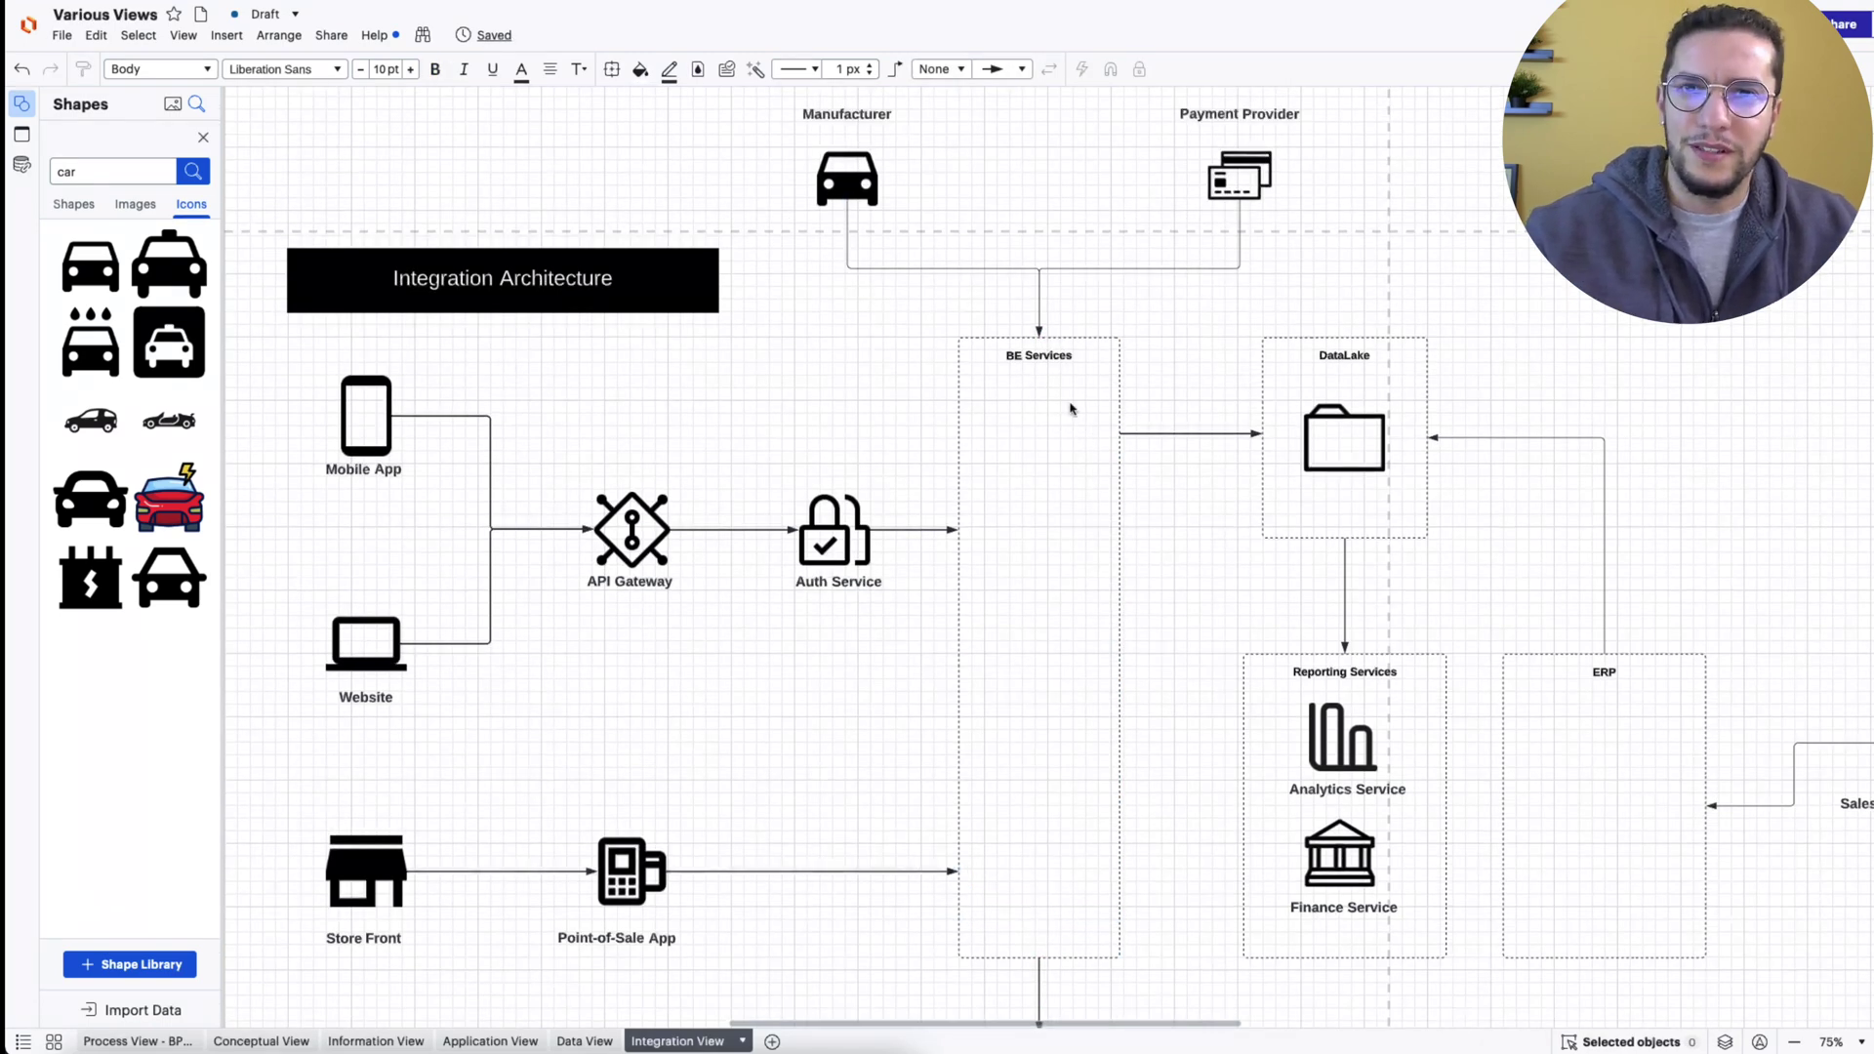
{"action": "scroll", "coordinate": [761, 488], "scroll_direction": "down", "scroll_amount": 1}
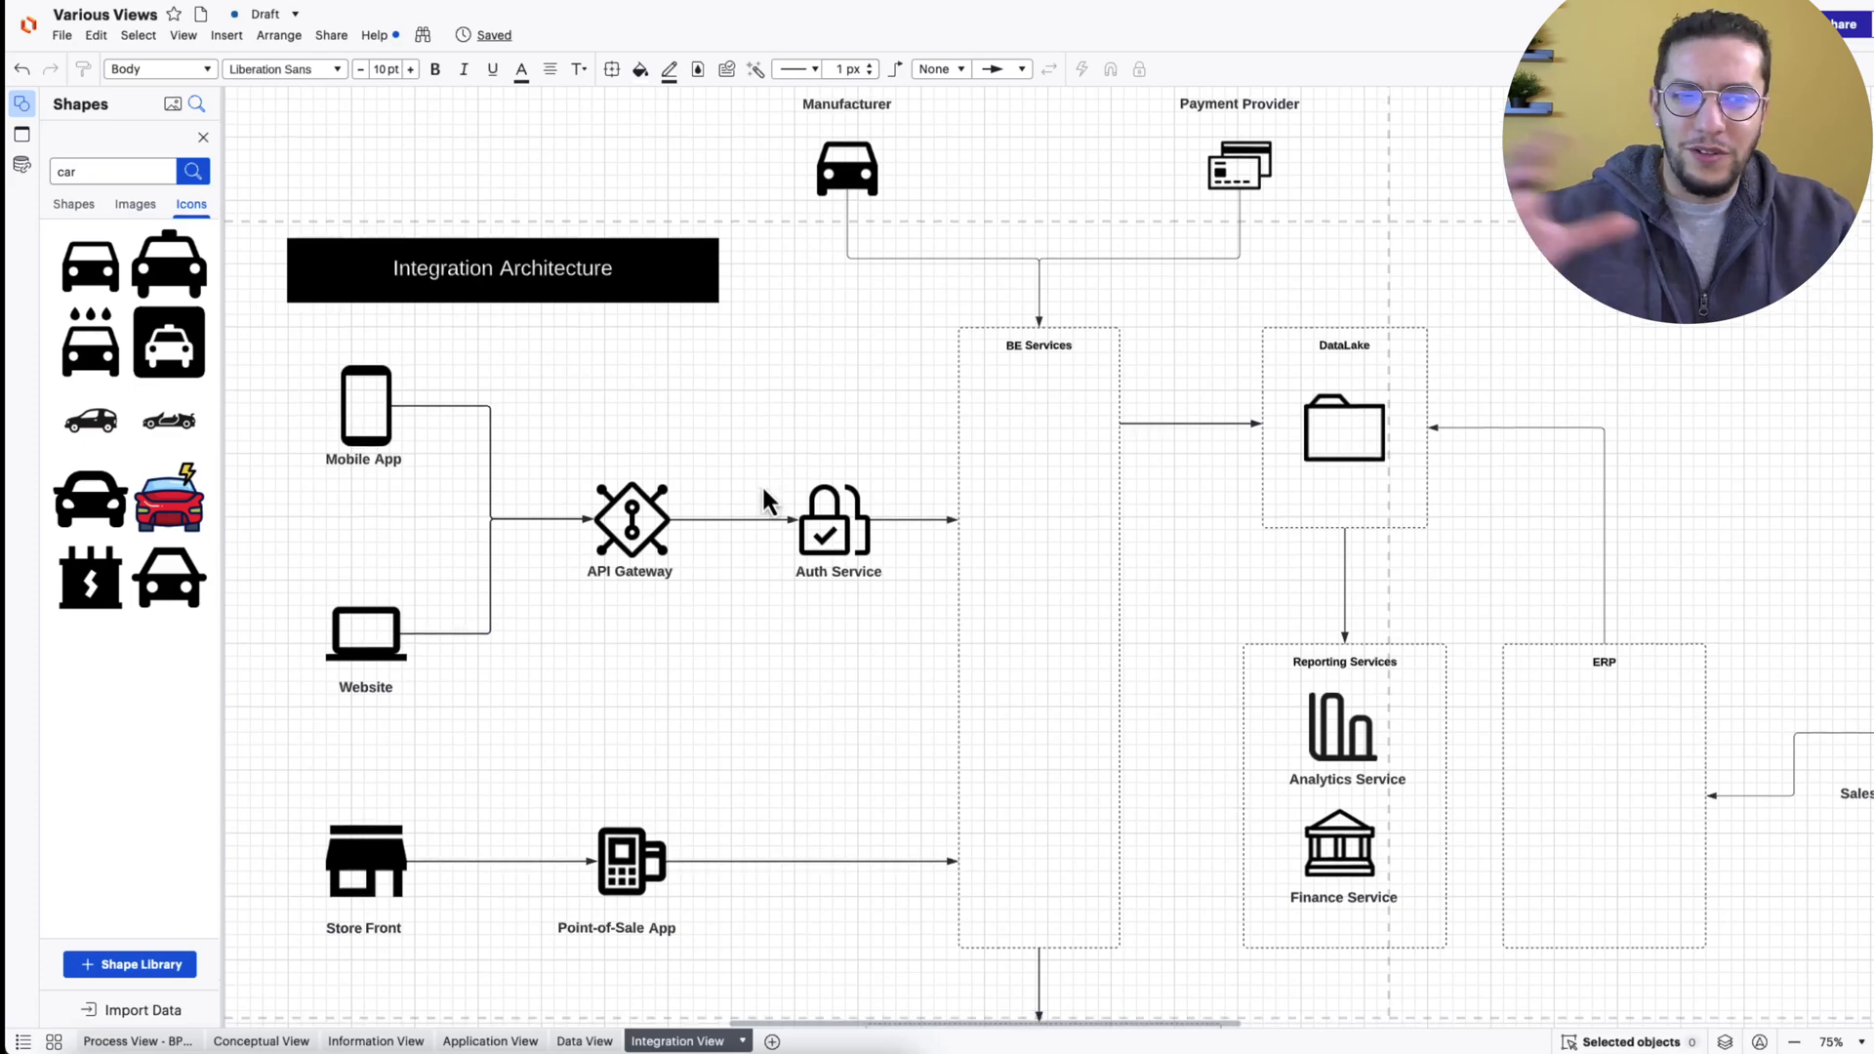
{"action": "scroll", "coordinate": [712, 469], "scroll_direction": "right", "scroll_amount": 3}
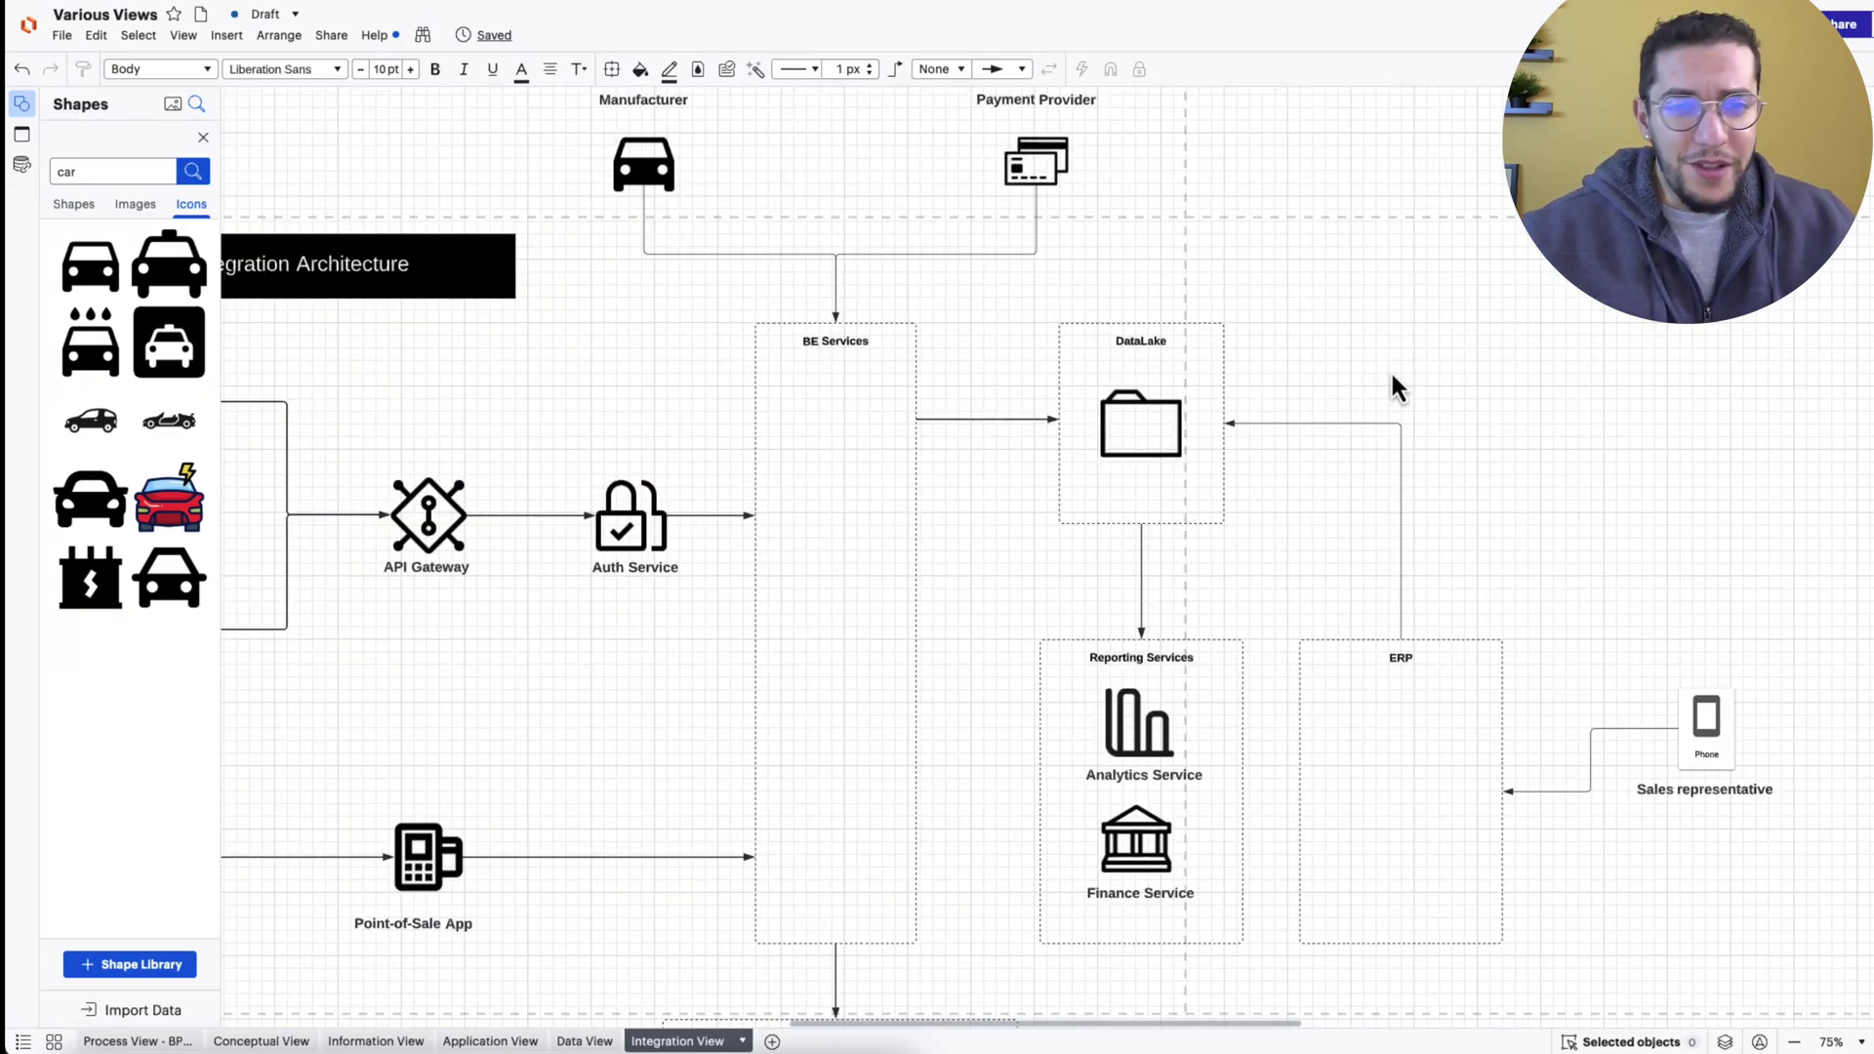
{"action": "scroll", "coordinate": [1390, 371], "scroll_direction": "up", "scroll_amount": 1}
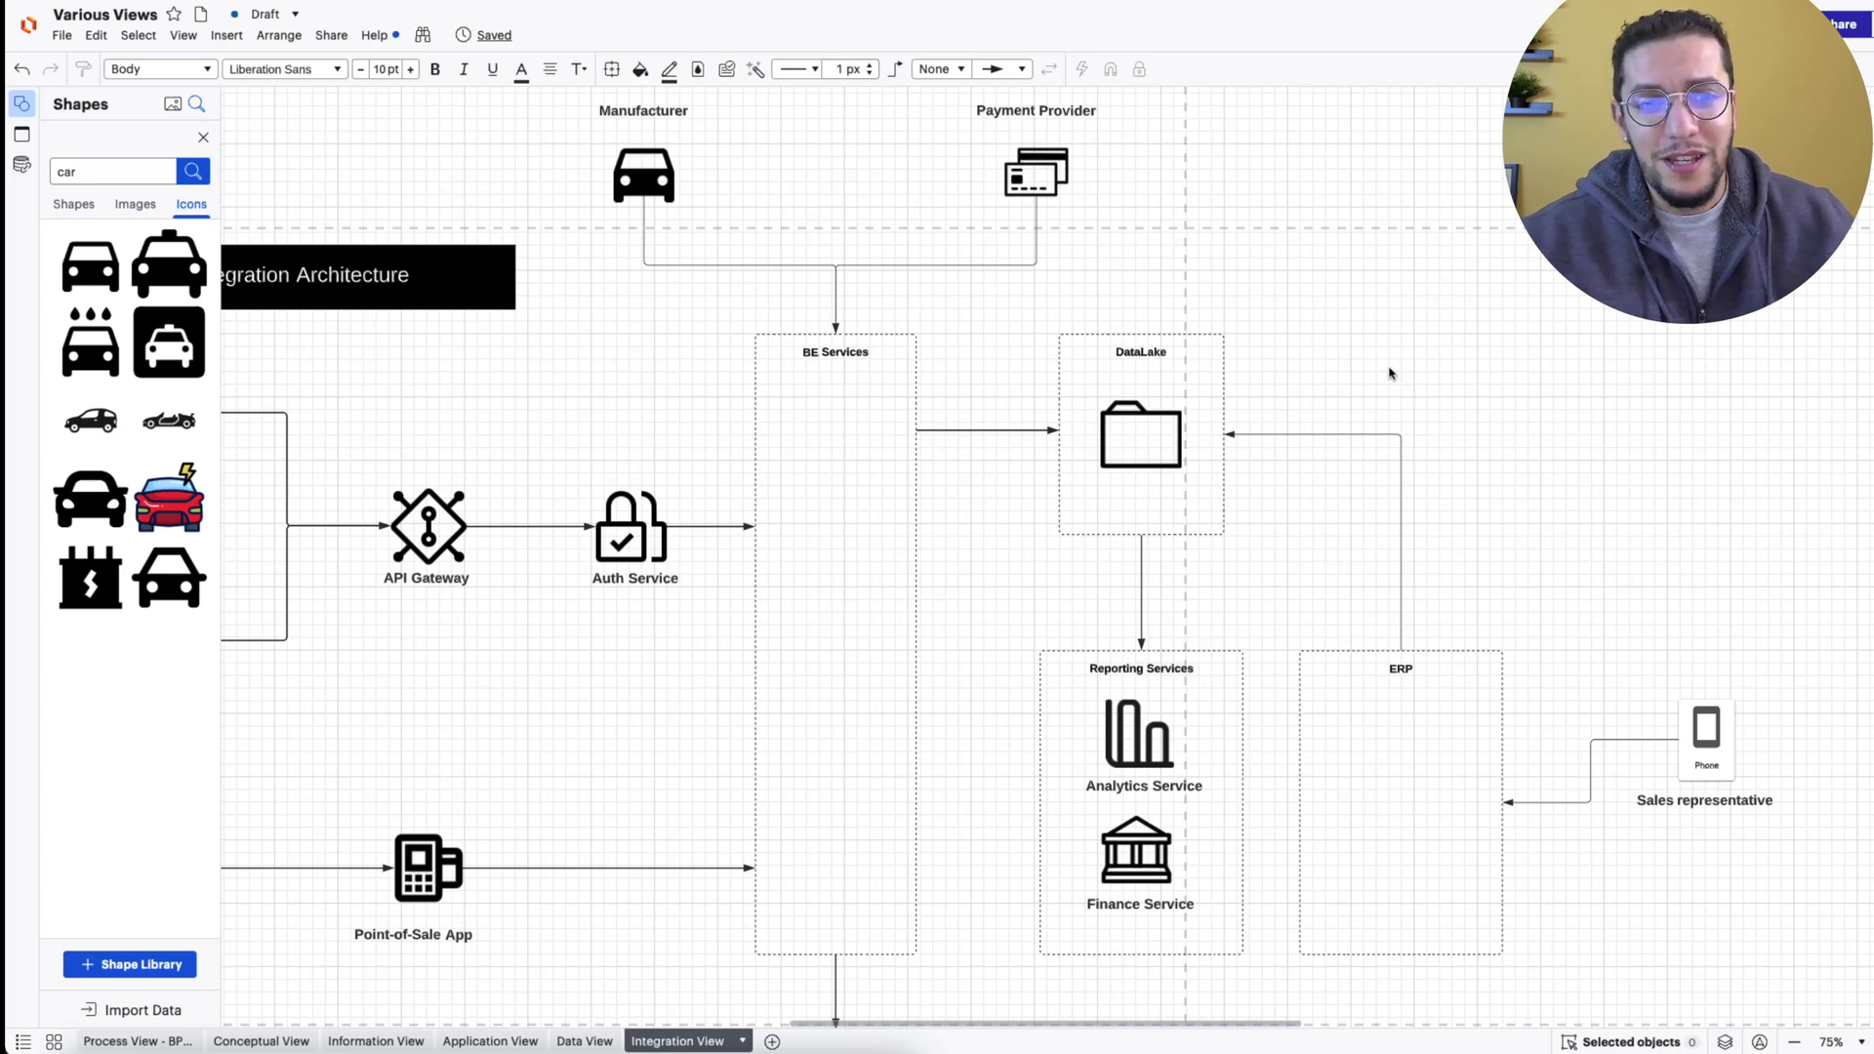
{"action": "left_click", "coordinate": [134, 204]}
Search icons for 'SAP' and place the SAP icon level with Payment Provider.
{"action": "double_click", "coordinate": [97, 171]}
{"action": "type", "text": "SAP"}
{"action": "key", "text": "Return"}
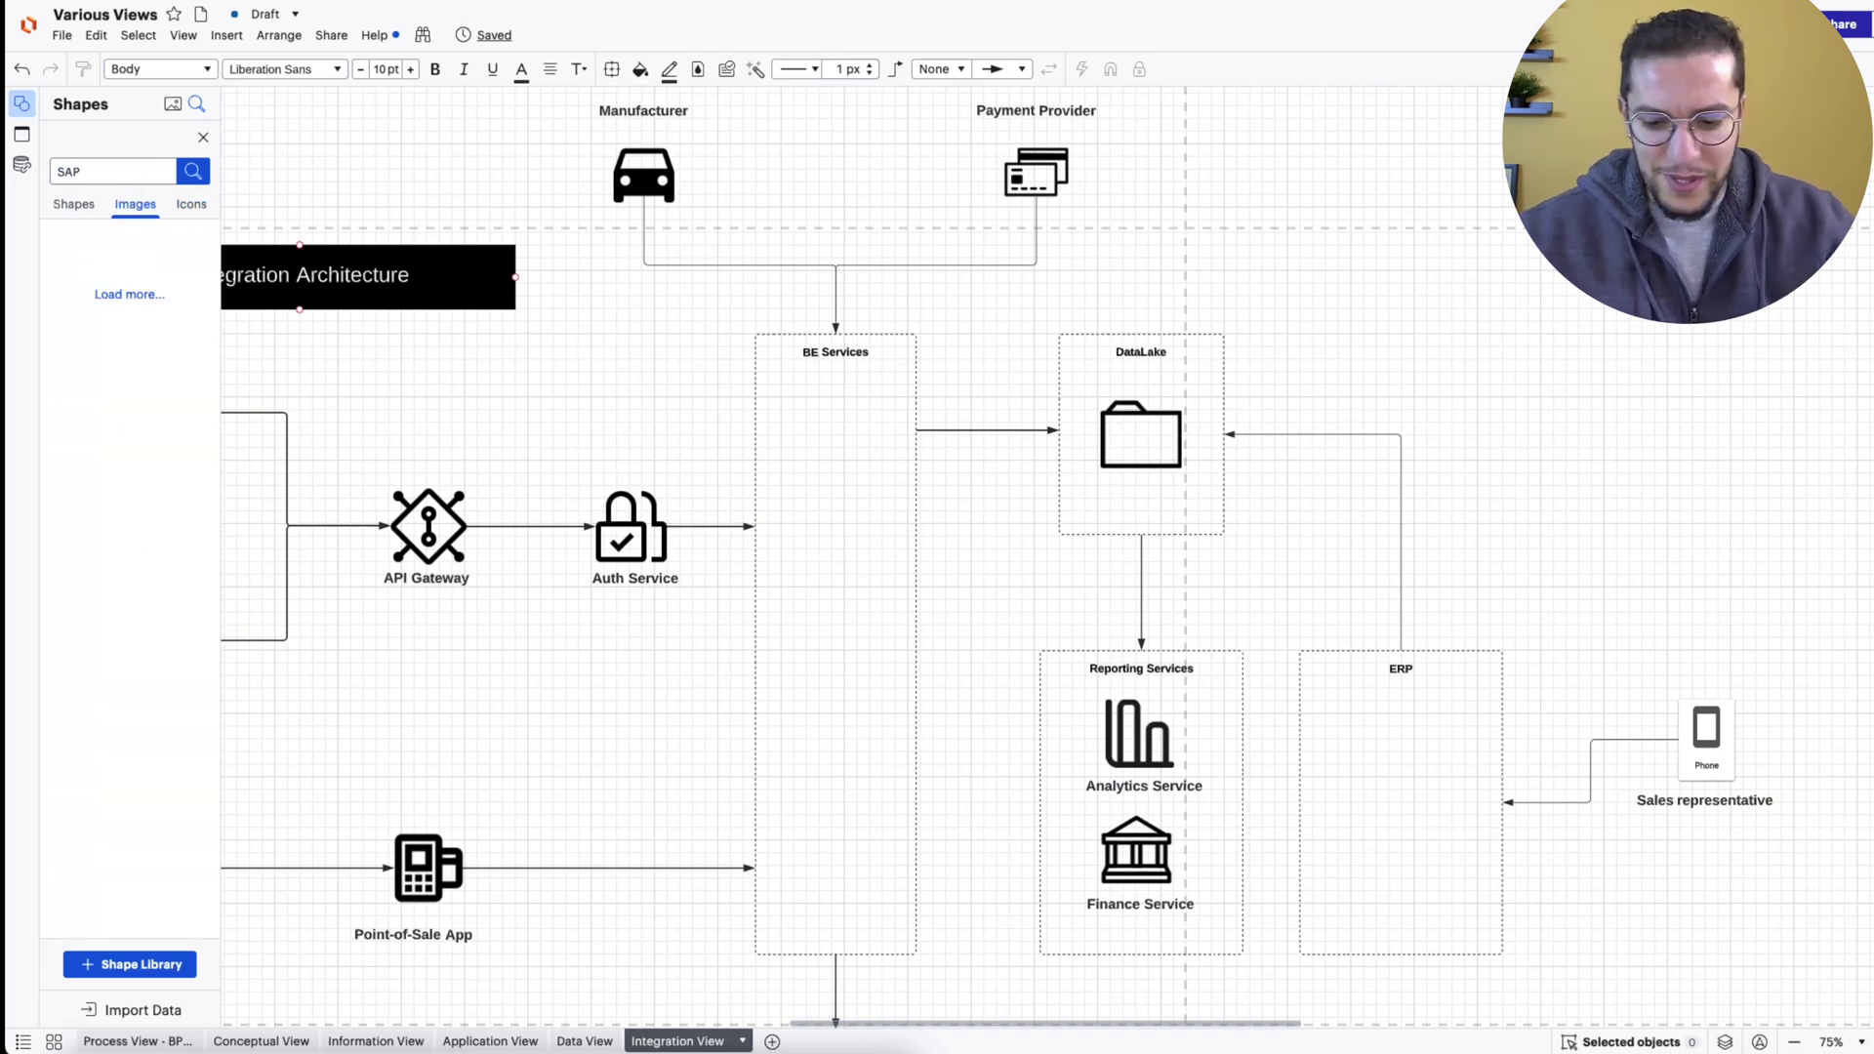
{"action": "left_click", "coordinate": [193, 206]}
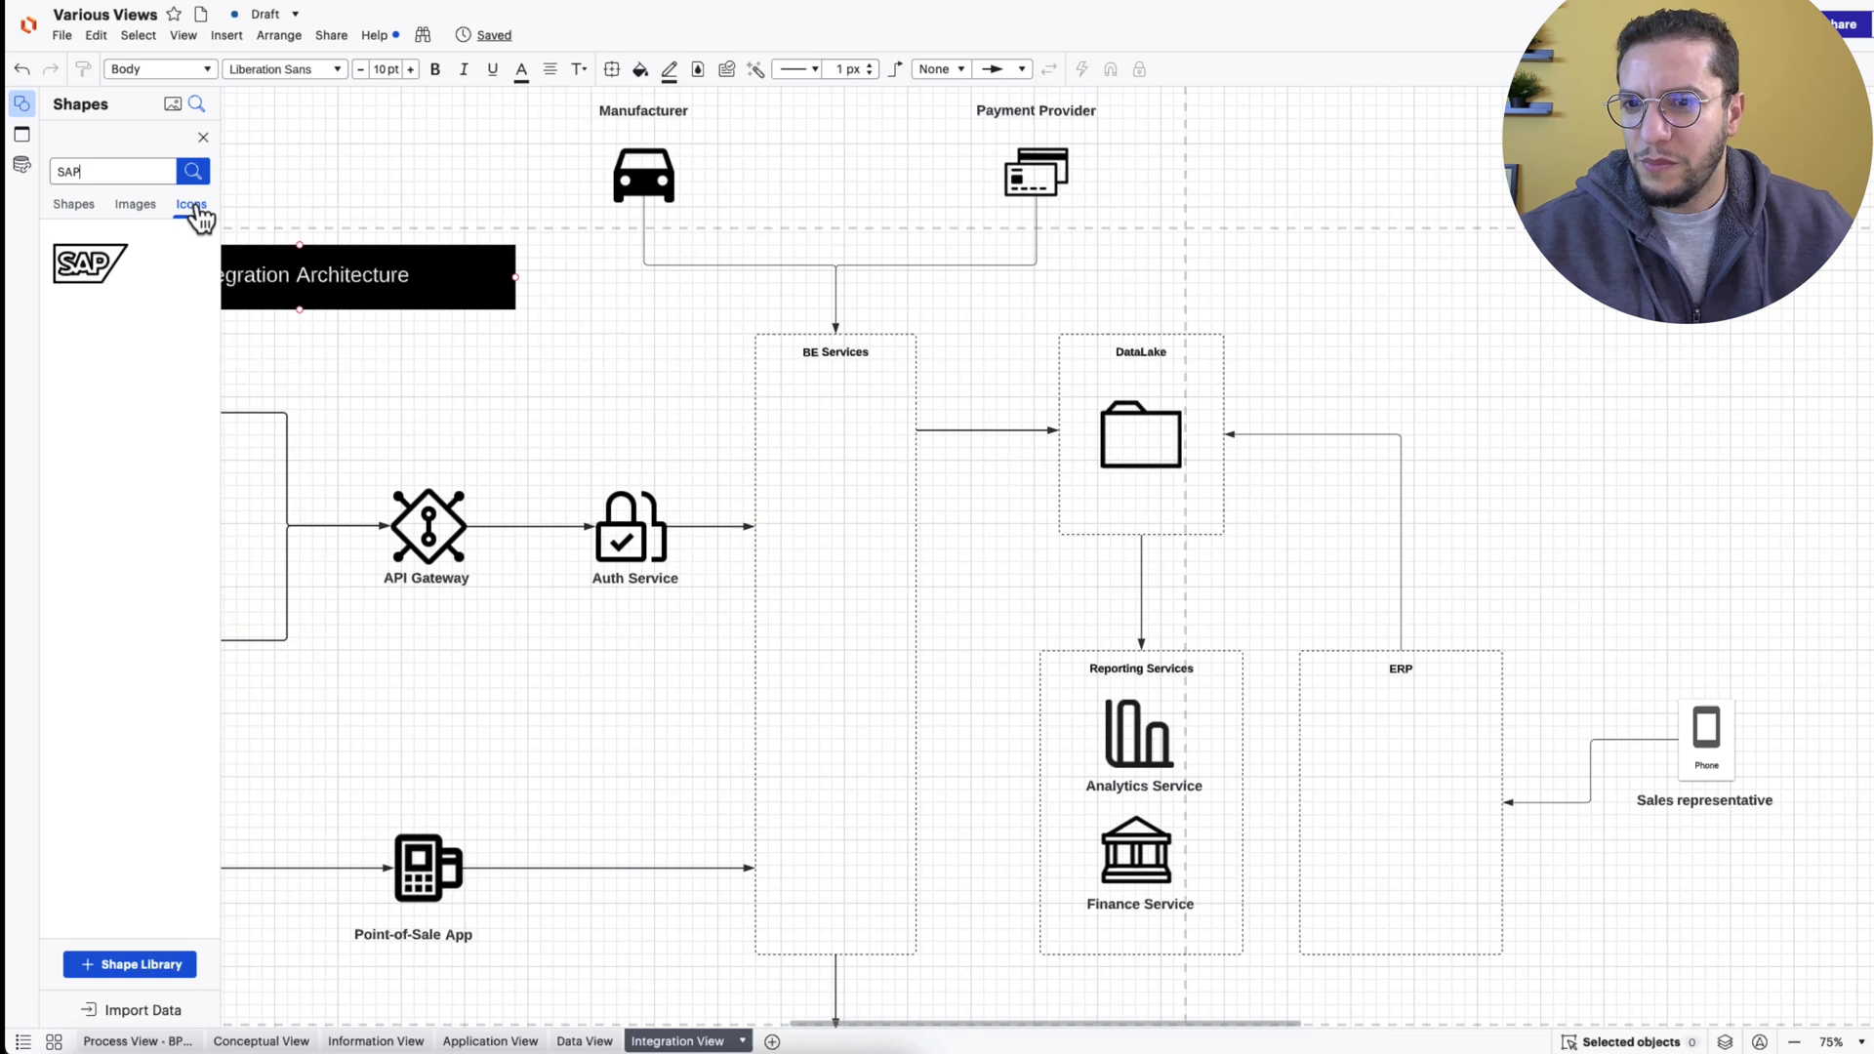
{"action": "left_click_drag", "start_coordinate": [86, 262], "coordinate": [1619, 313]}
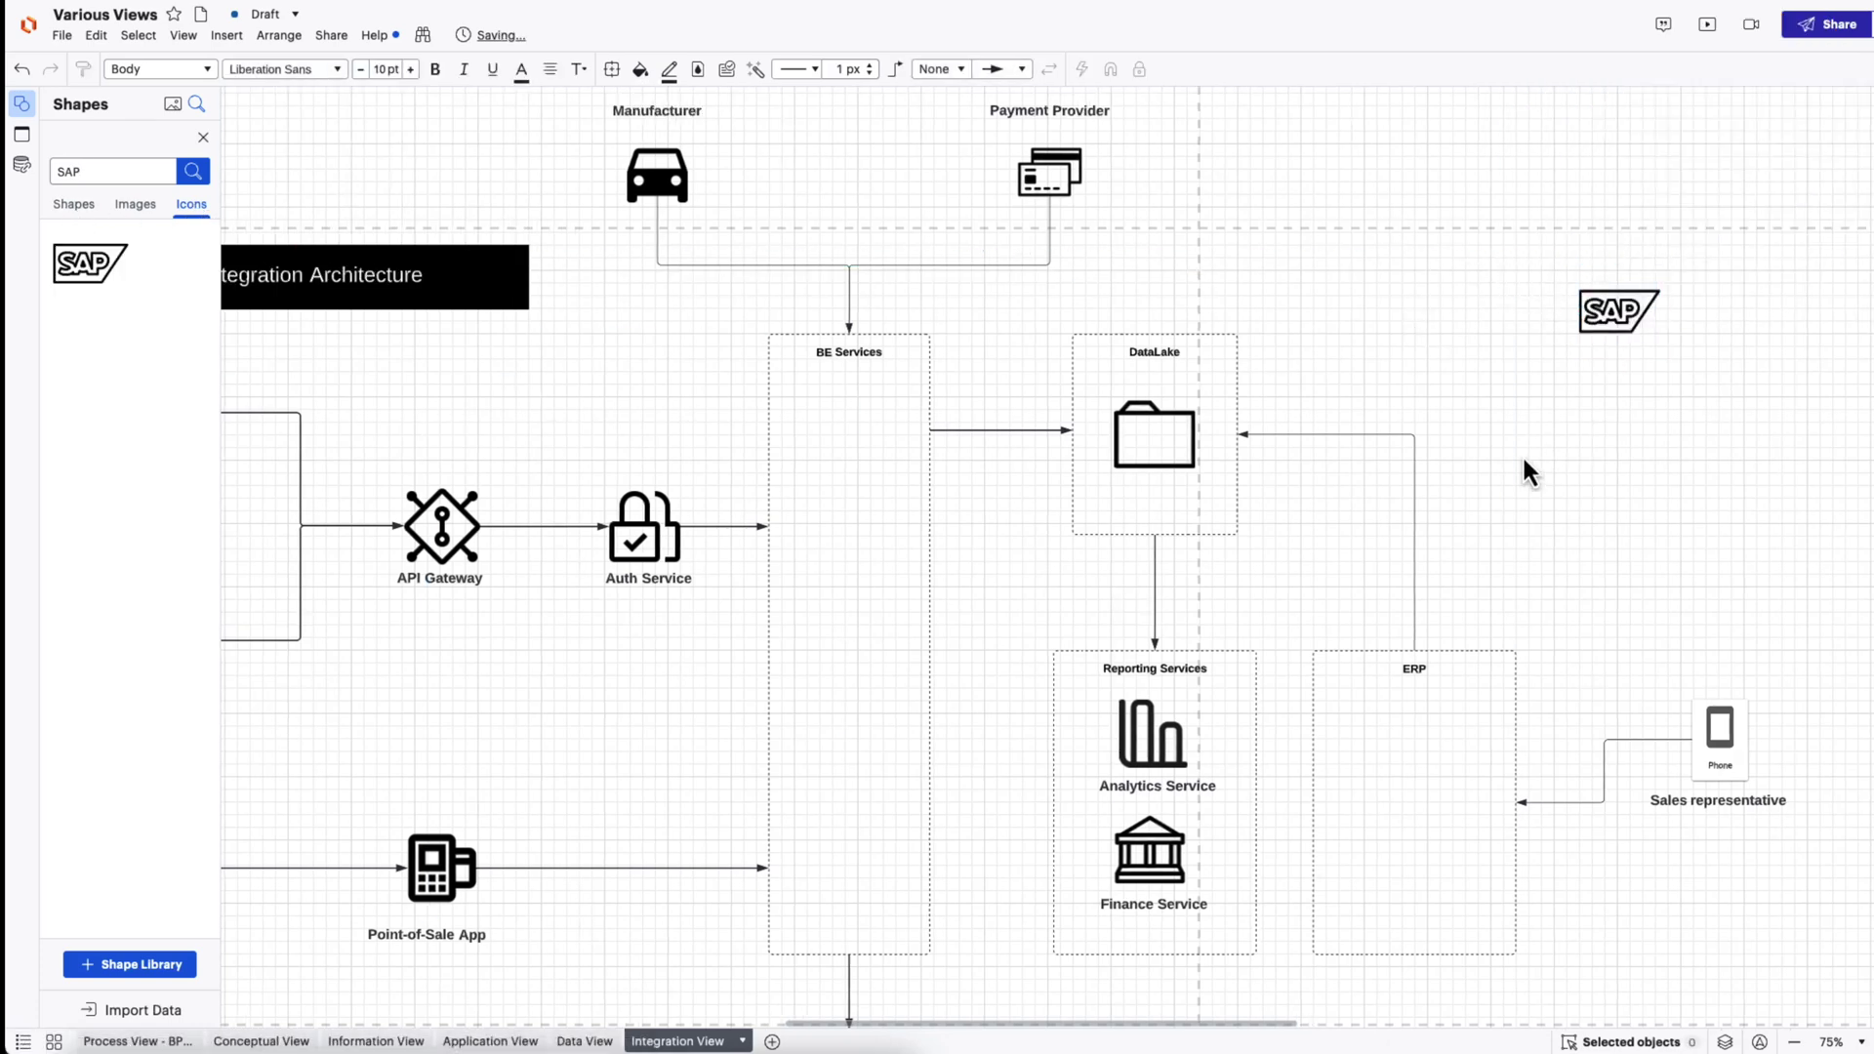
{"action": "scroll", "coordinate": [1493, 459], "scroll_direction": "down", "scroll_amount": 1}
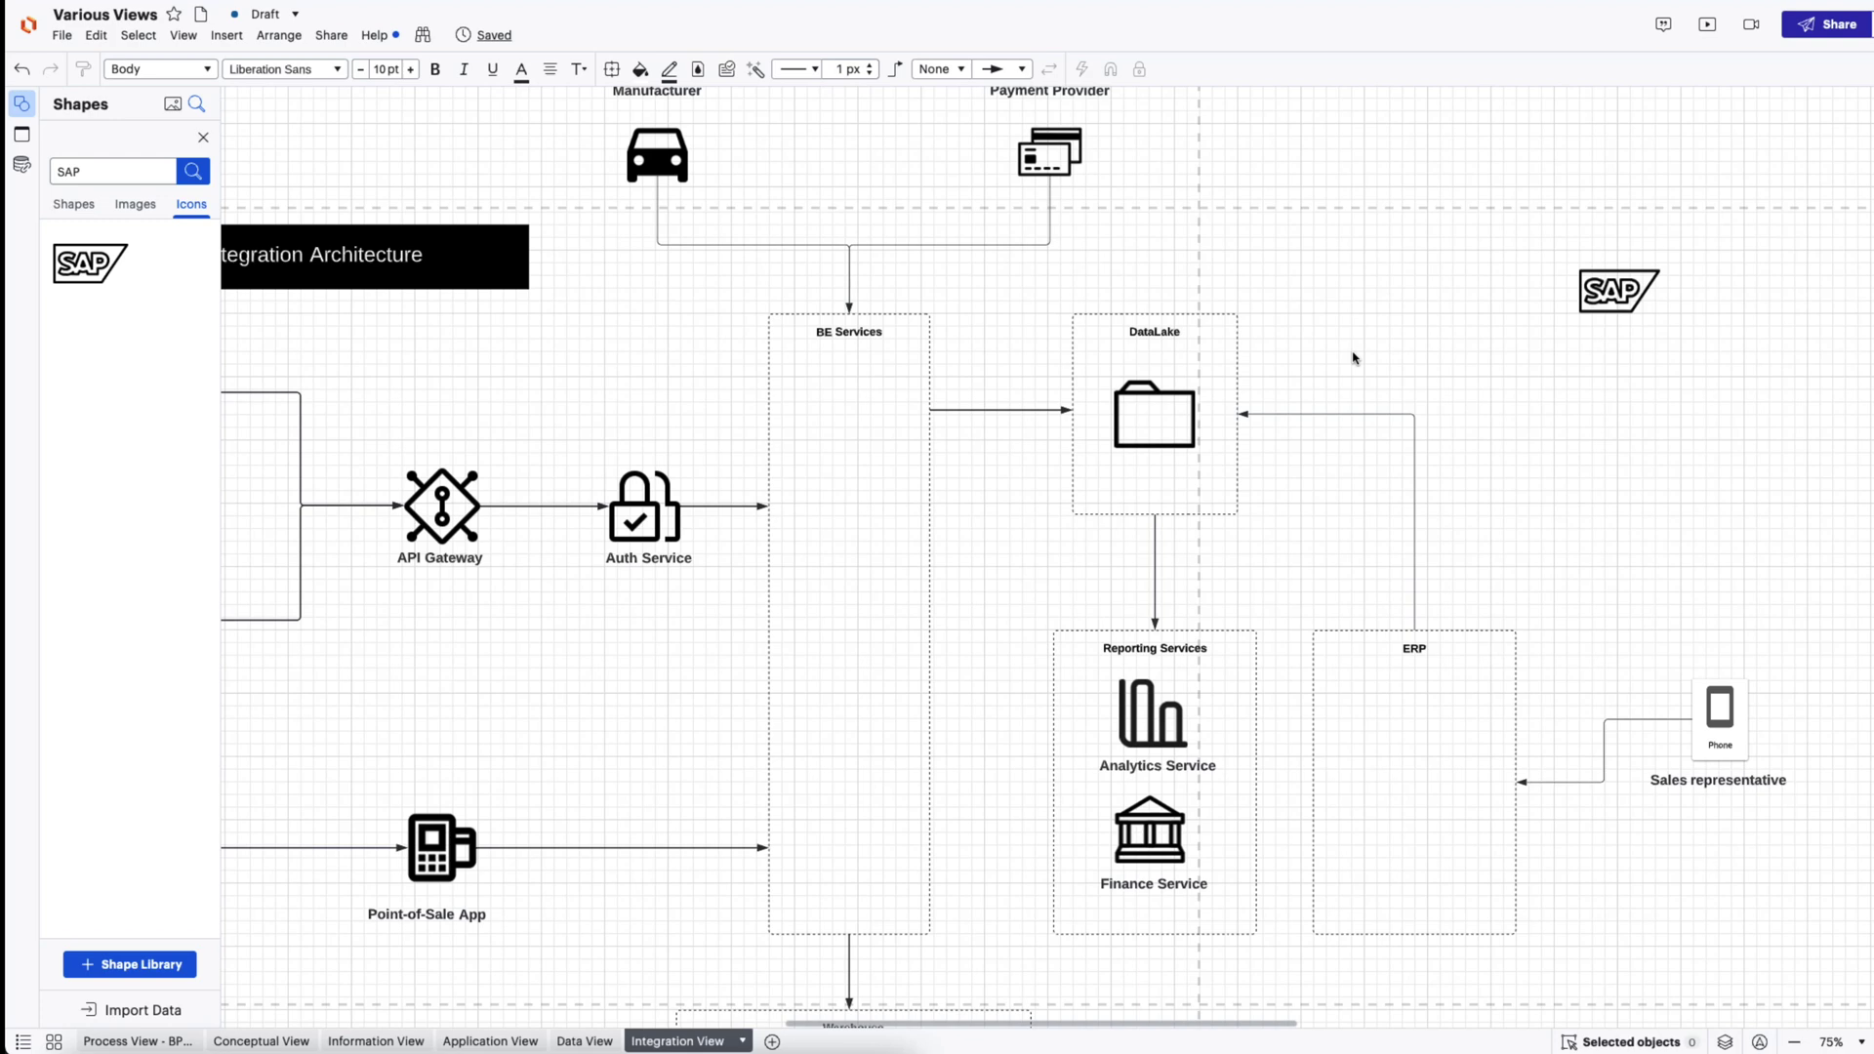
{"action": "left_click_drag", "start_coordinate": [1616, 293], "coordinate": [1386, 186]}
{"action": "left_click", "coordinate": [1540, 366]}
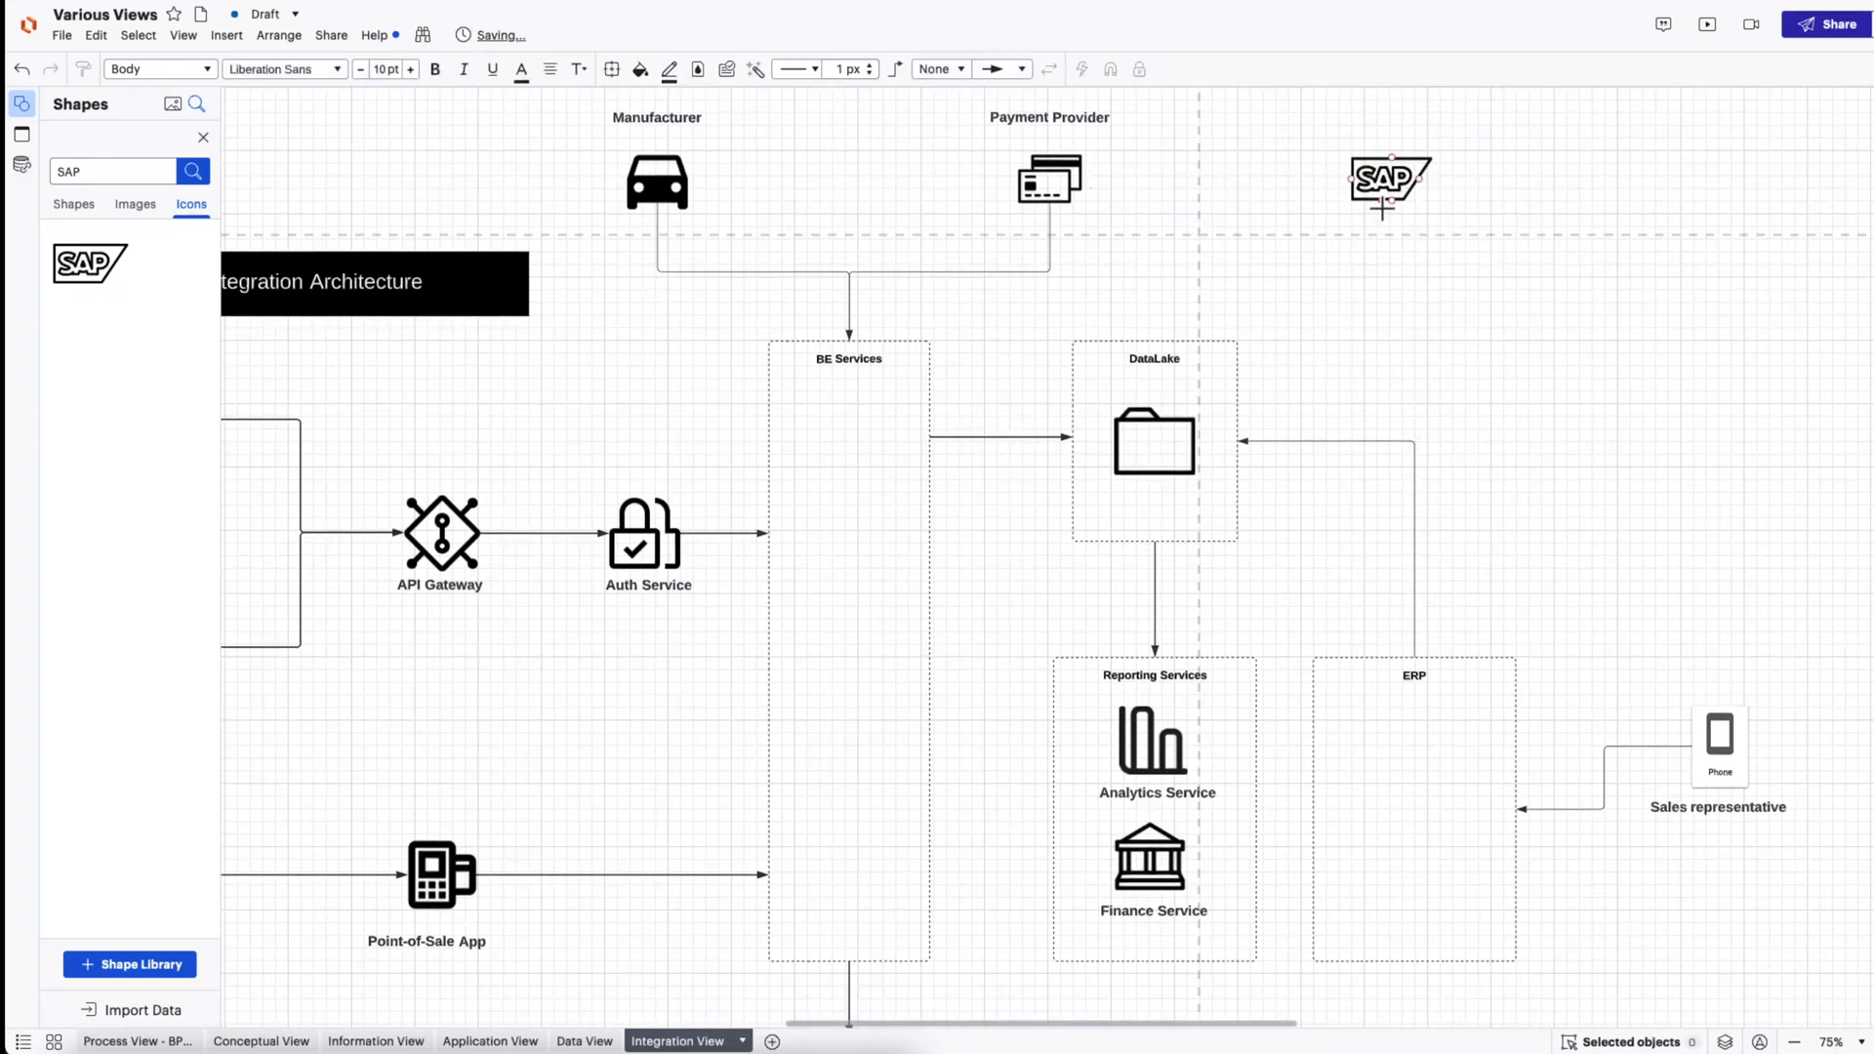
Connect the SAP icon down into the DataLake container.
{"action": "left_click", "coordinate": [1390, 207]}
{"action": "left_click_drag", "start_coordinate": [1390, 207], "coordinate": [1154, 340]}
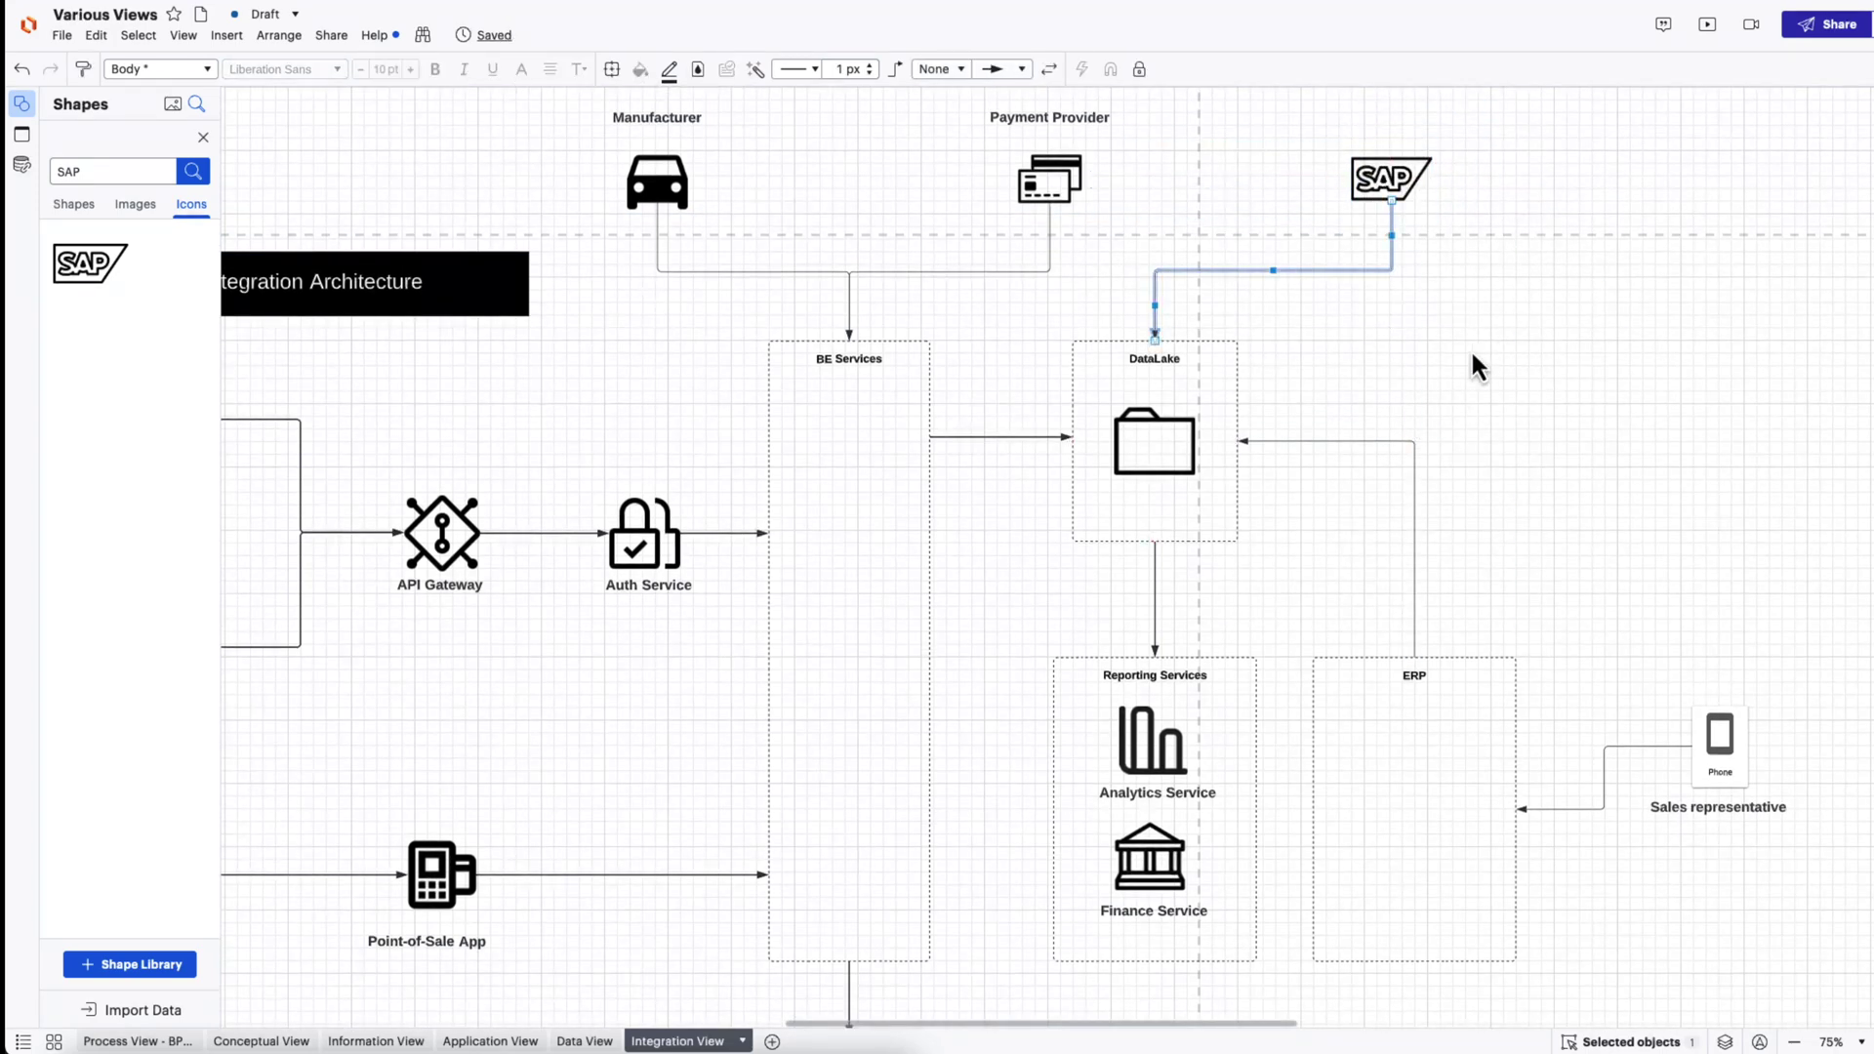
{"action": "left_click", "coordinate": [1291, 352]}
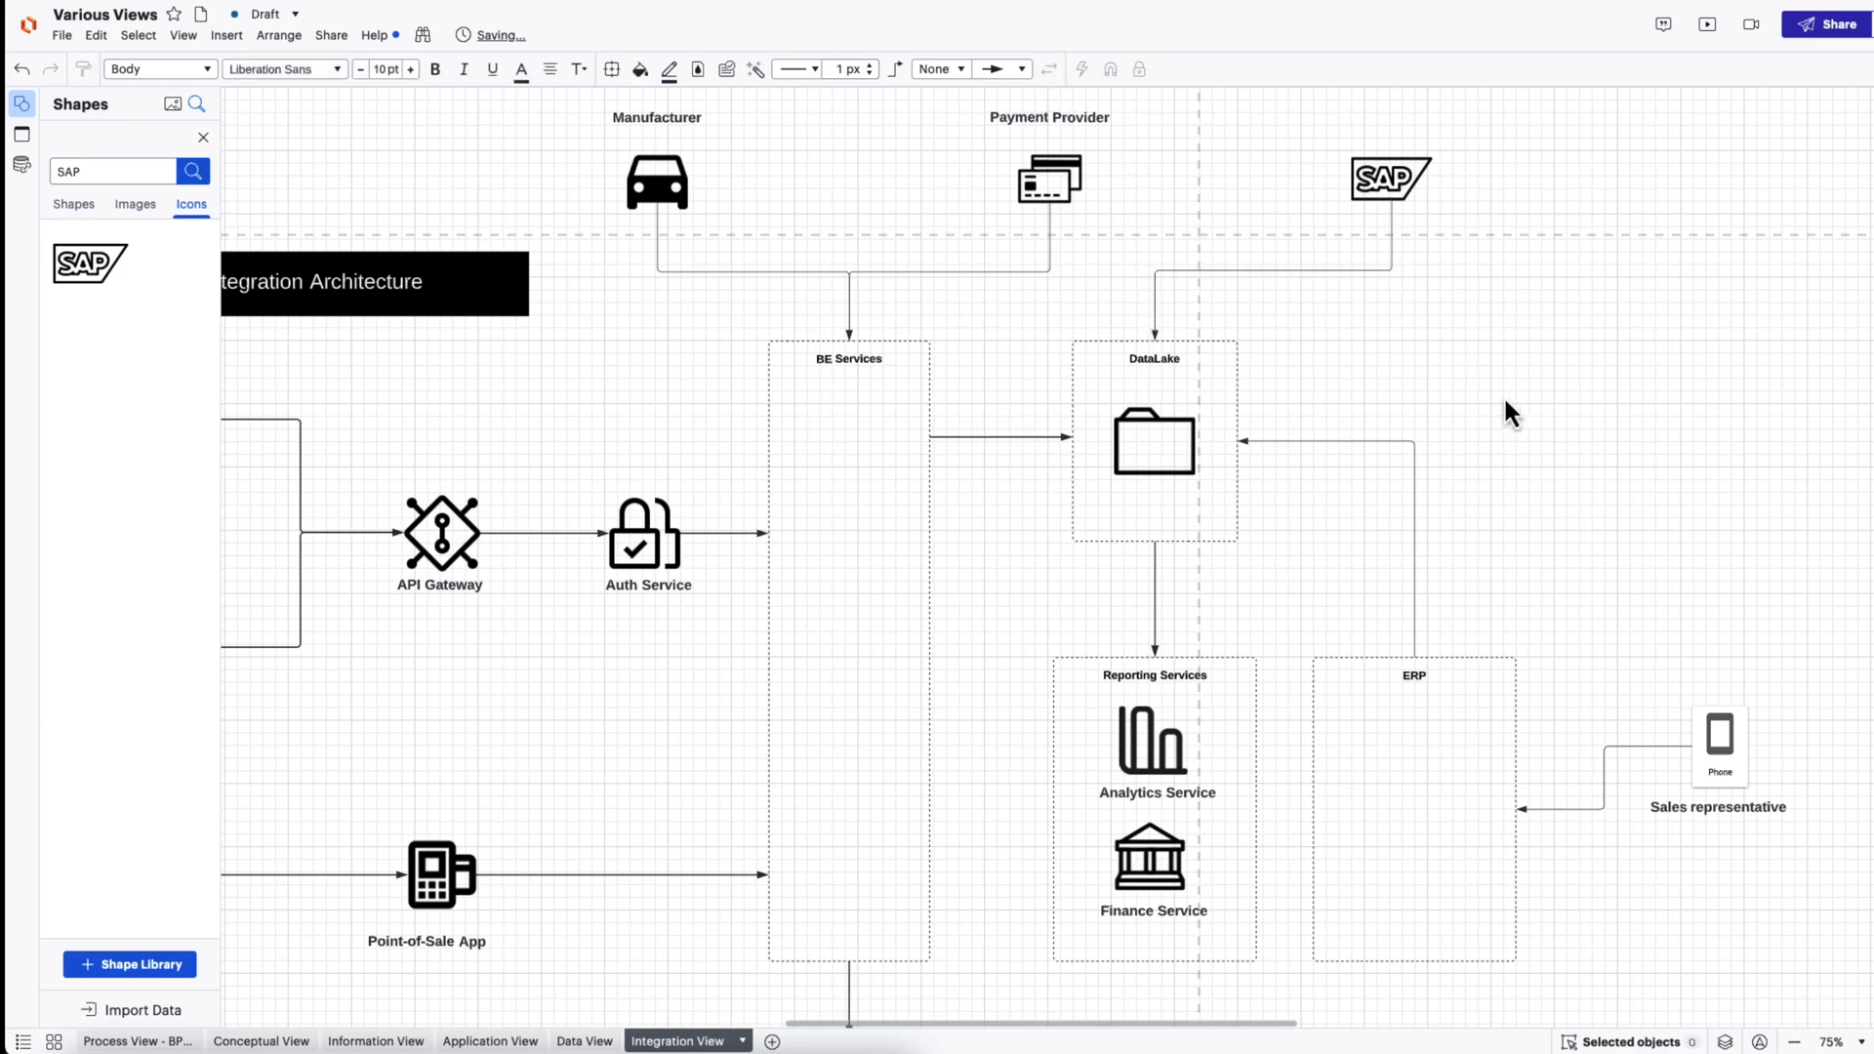